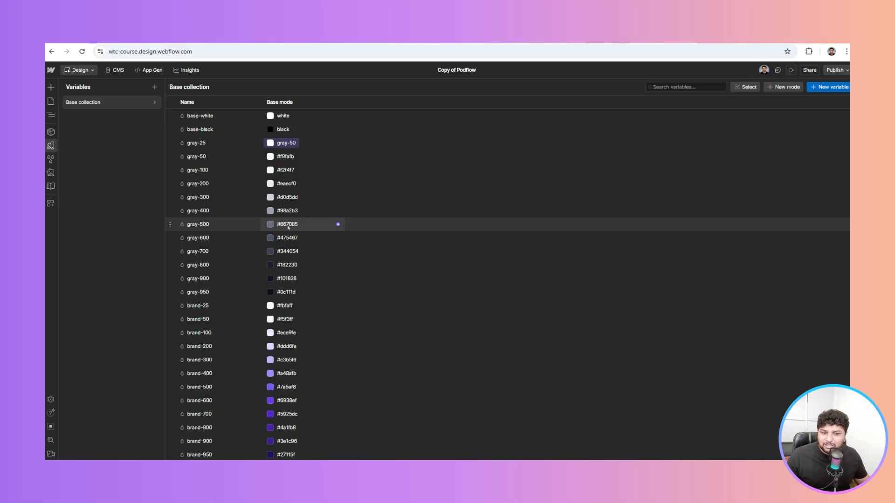
Look through the color and font-size variables in the Base collection, and return to the gray and brand colors.
scroll(288, 227, down, 20)
scroll(288, 227, down, 6)
scroll(288, 227, up, 11)
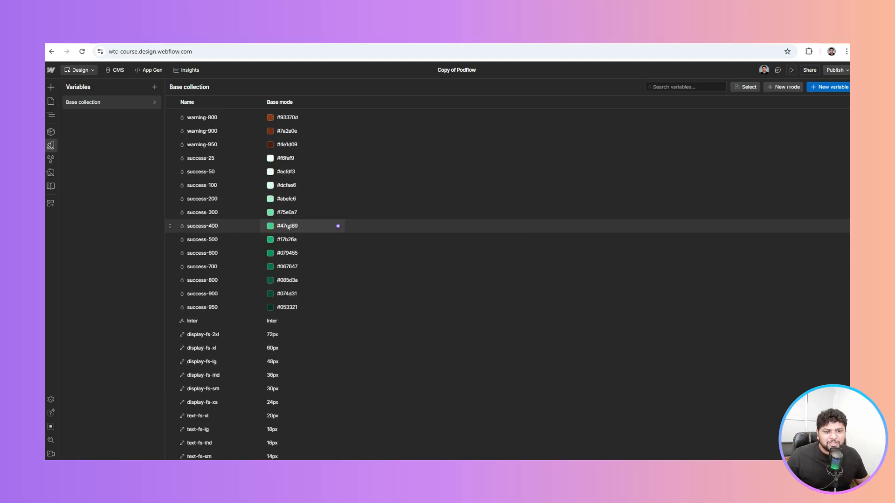
scroll(288, 227, up, 14)
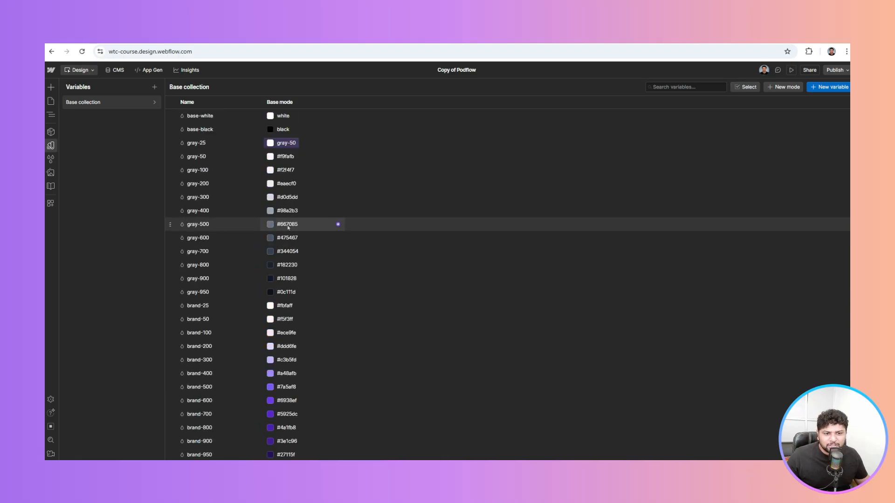
scroll(288, 227, down, 1)
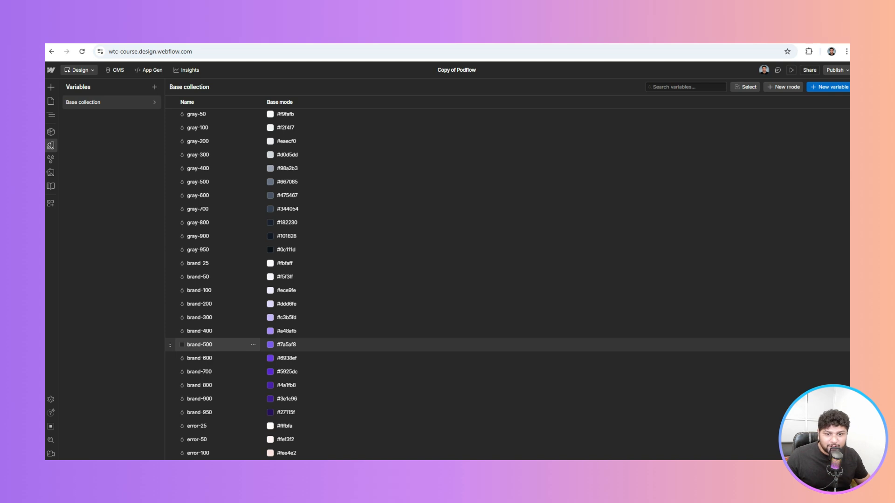
Leave the variables view and open the site's Style Guide page.
click(54, 148)
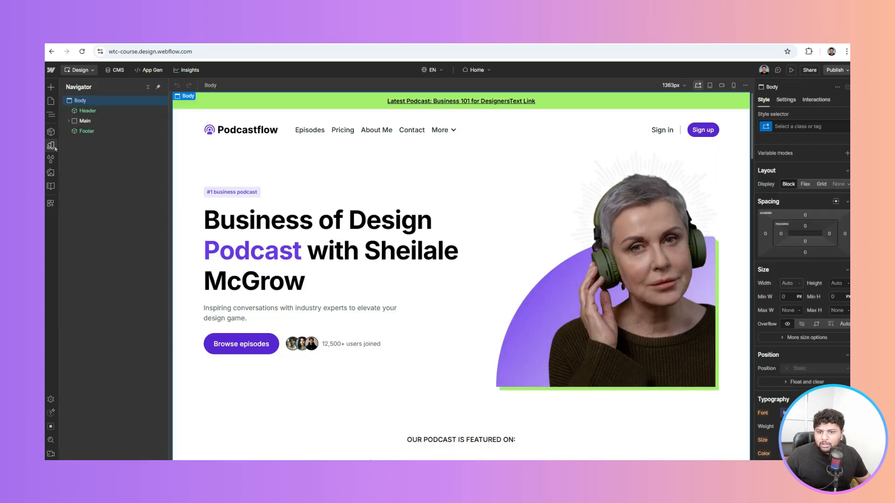
click(51, 101)
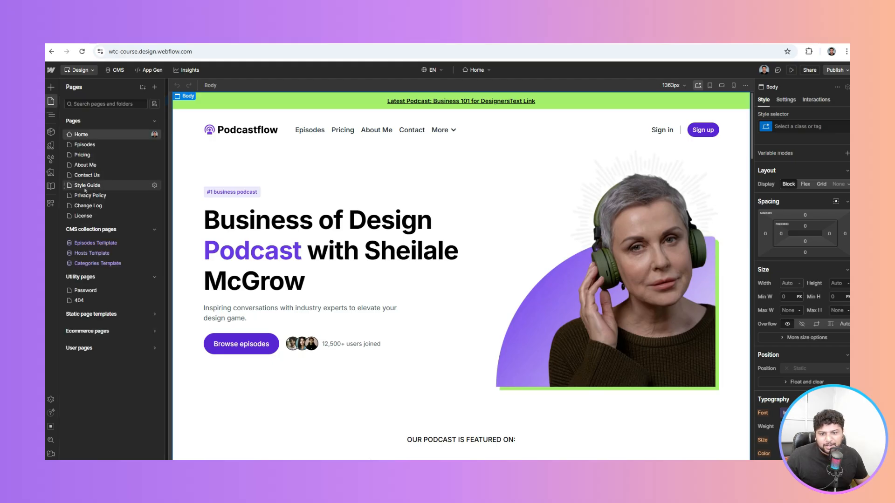
click(85, 188)
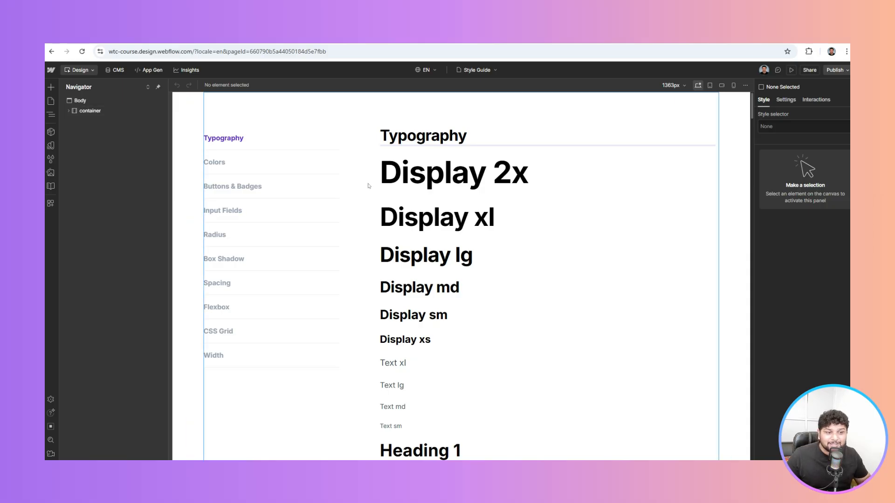
Examine the Style Guide's typography, color, button, input field, radius, box shadow and spacing sections.
scroll(369, 186, down, 9)
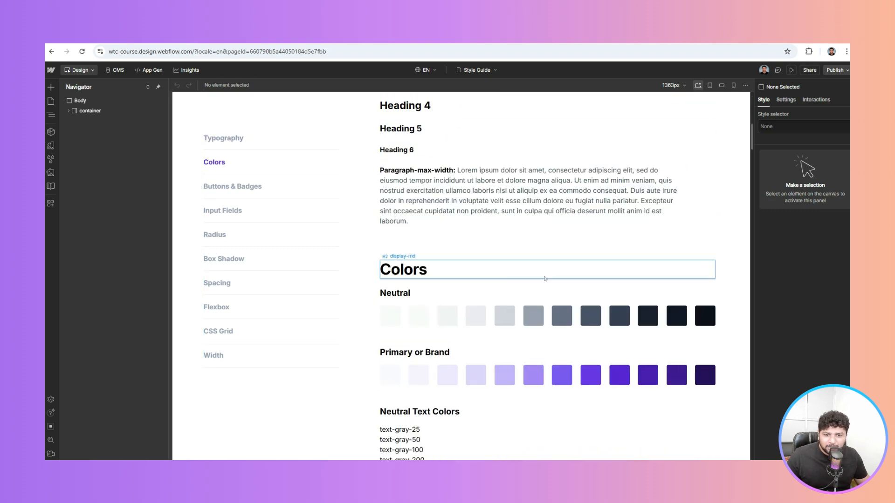
scroll(543, 278, up, 4)
scroll(545, 278, up, 6)
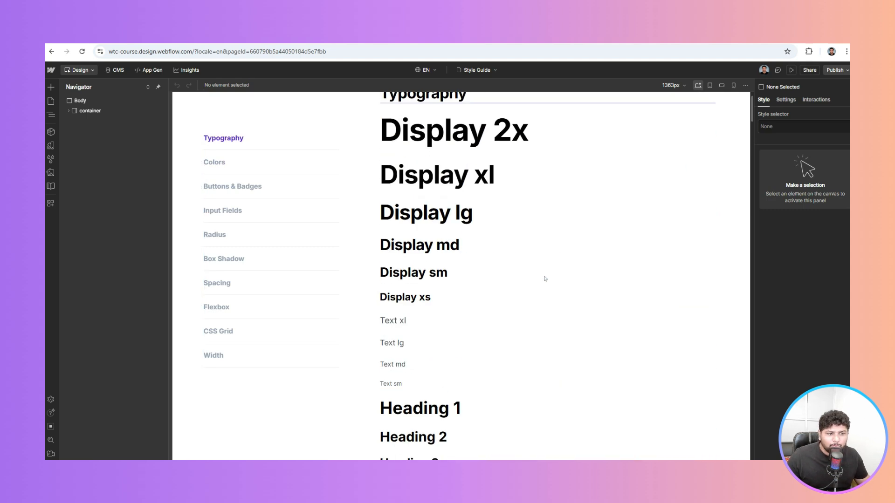
scroll(545, 279, down, 9)
scroll(545, 279, down, 14)
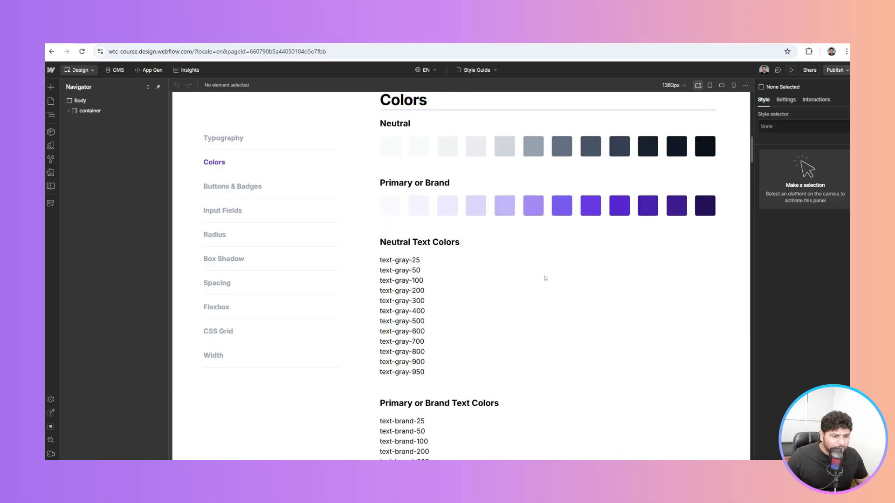
scroll(545, 279, up, 2)
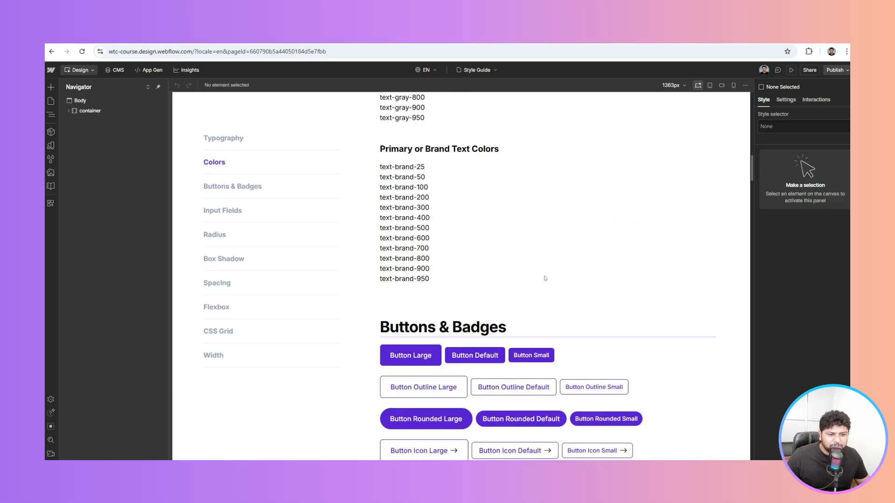
scroll(545, 278, down, 3)
scroll(545, 279, down, 12)
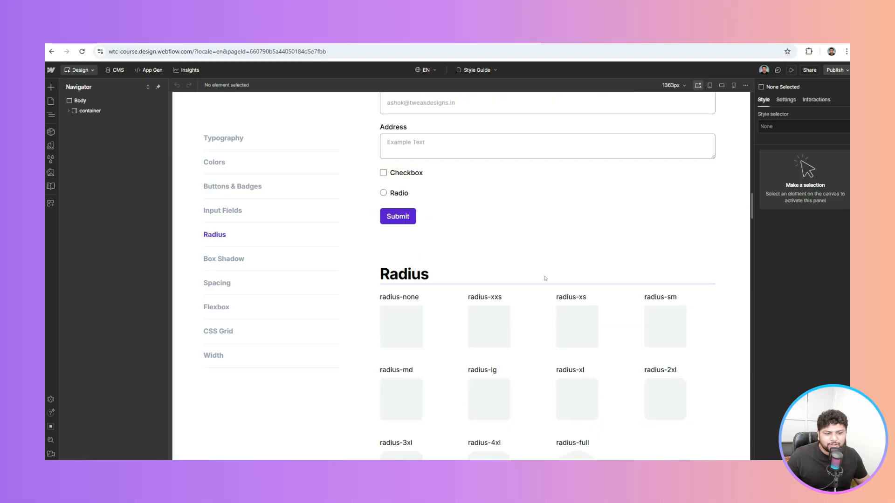
scroll(546, 279, down, 5)
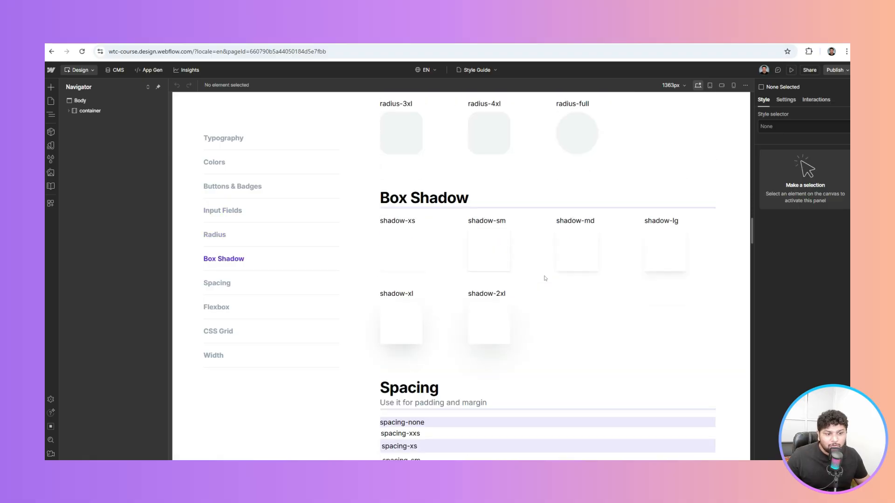
scroll(545, 279, down, 4)
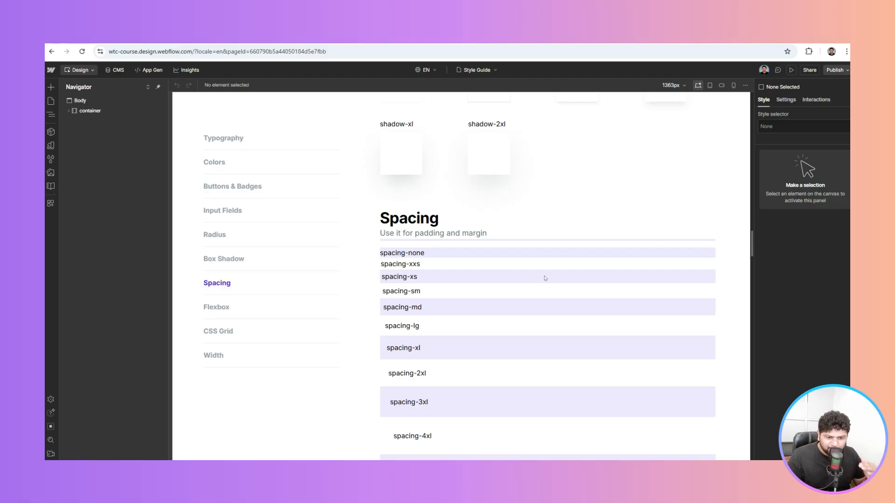
scroll(545, 278, up, 15)
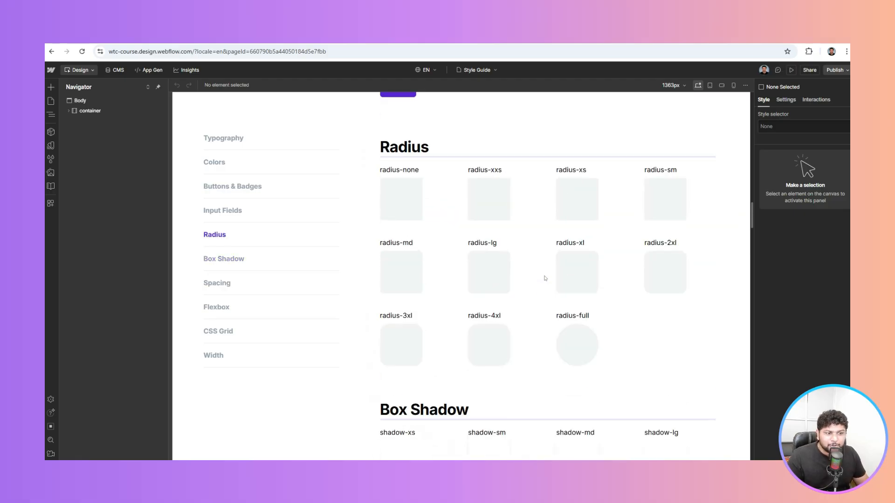
Check the site's list of components, and review the Style Guide from Box Shadow back up to Typography.
click(51, 132)
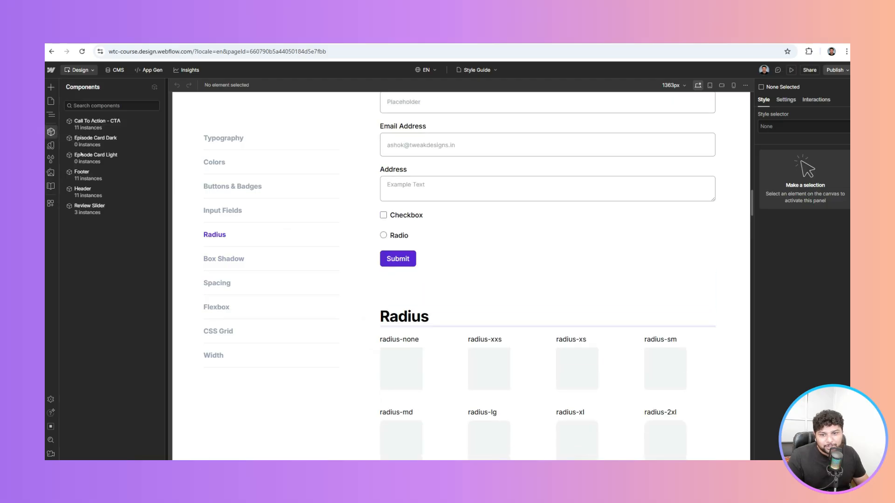
click(51, 132)
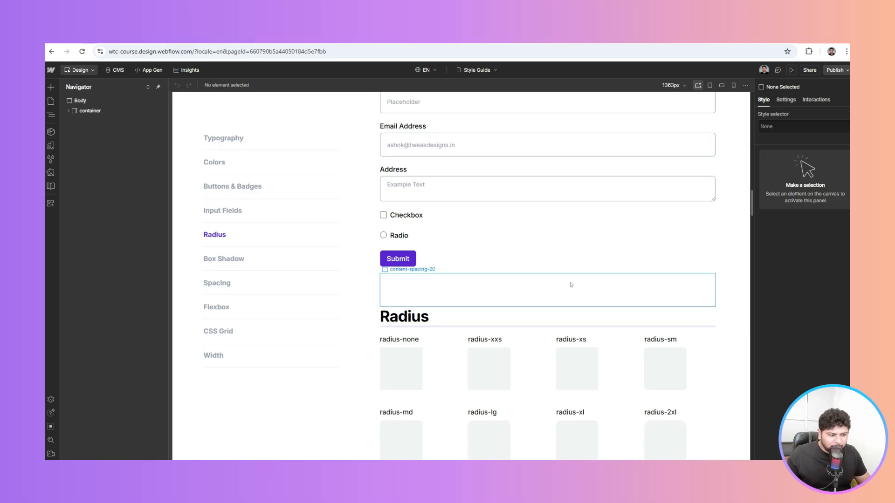
scroll(571, 285, down, 8)
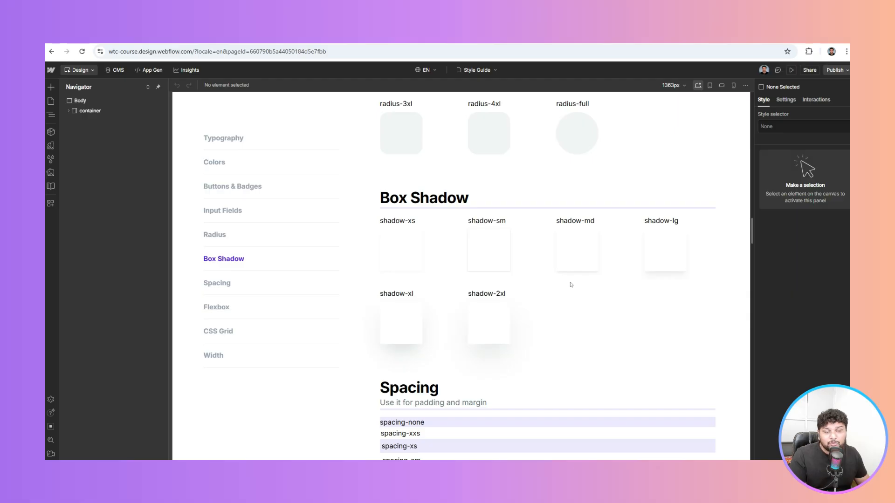
scroll(571, 285, up, 5)
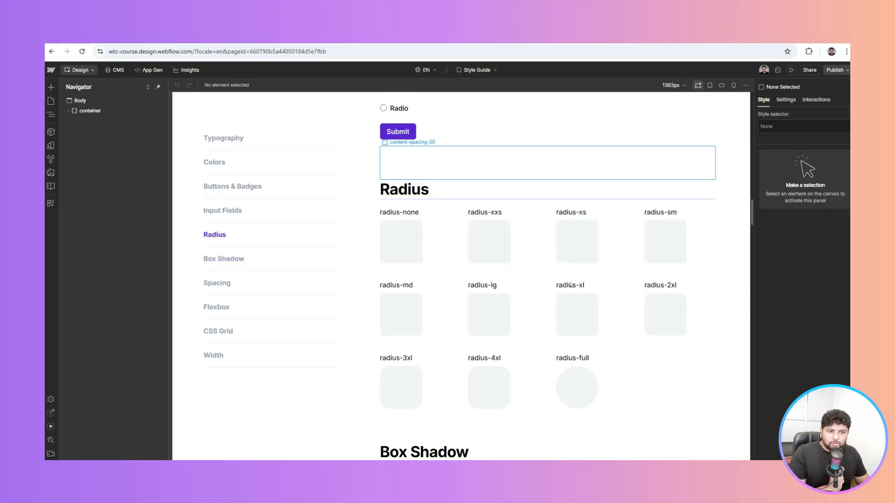
scroll(571, 285, up, 10)
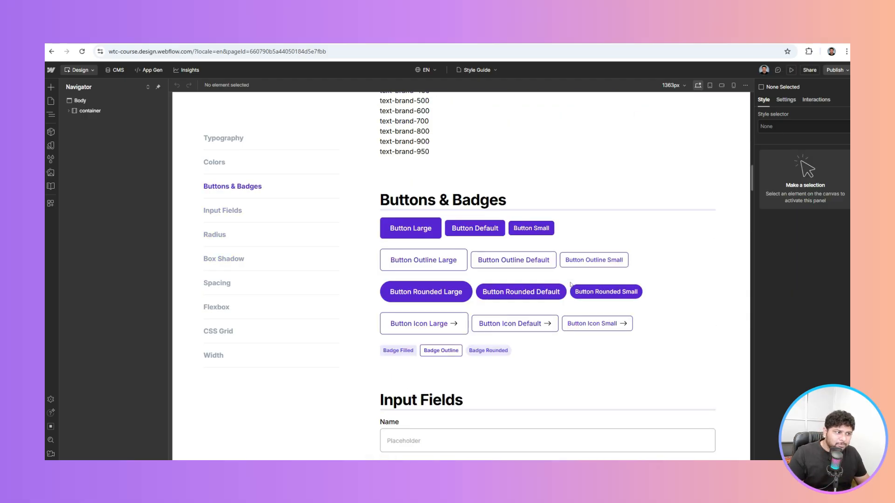
scroll(570, 285, up, 12)
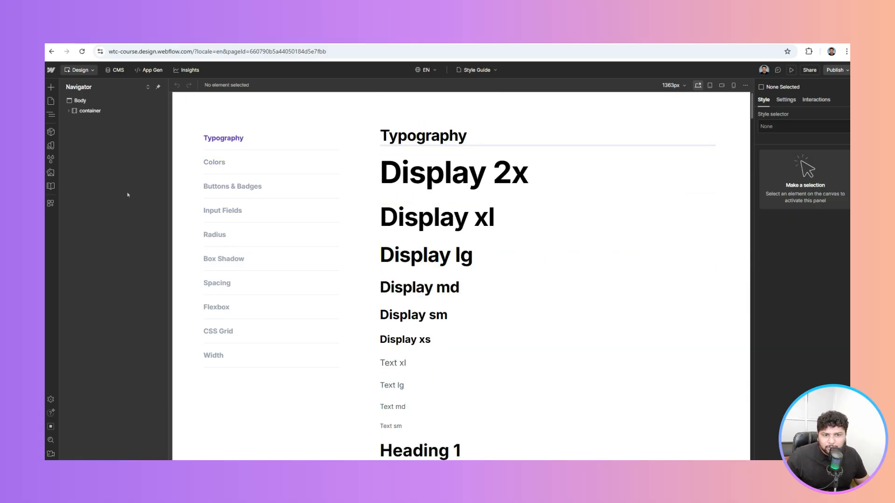
Open the Base collection of variables from the Style Guide page.
click(50, 145)
click(92, 102)
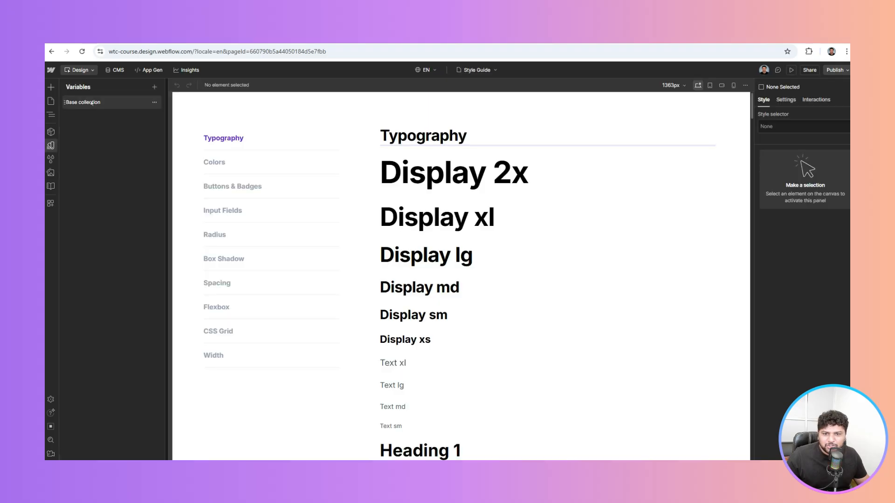
click(92, 103)
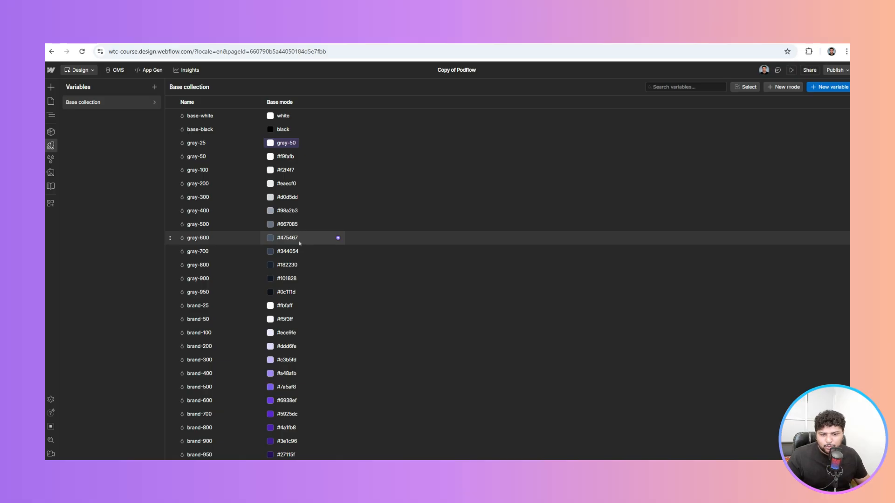
Examine the Base collection's brand, error, warning and success colors, along with its typography, radius and spacing variables.
scroll(299, 243, down, 1)
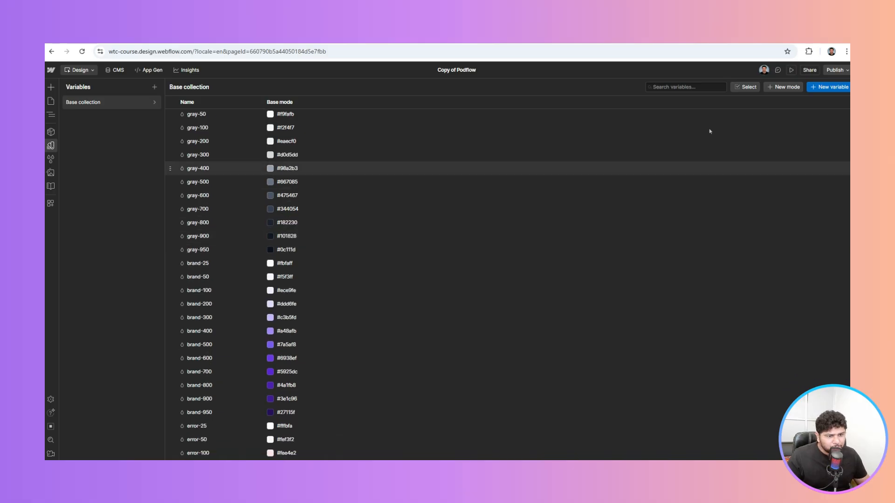
scroll(329, 244, down, 3)
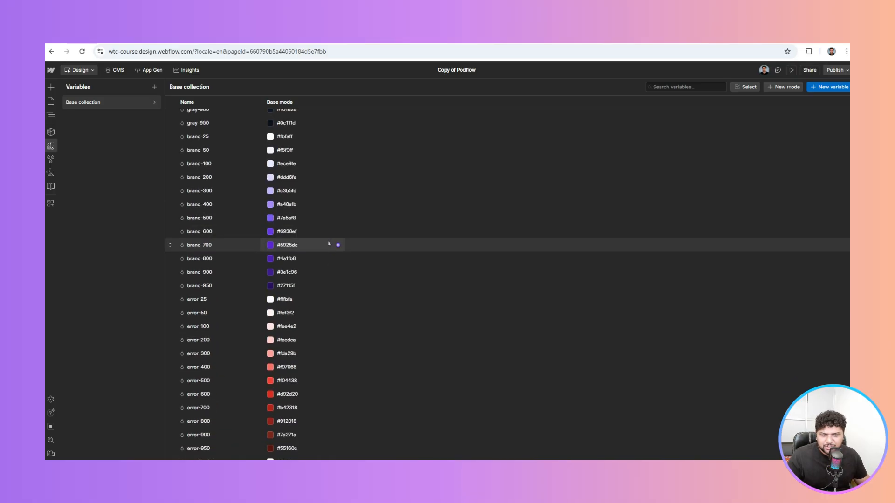
scroll(312, 254, up, 2)
scroll(268, 320, down, 1)
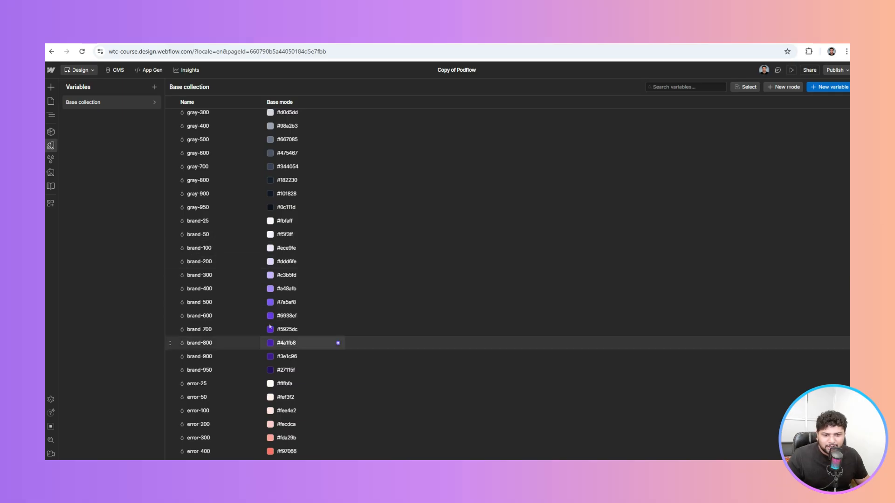
scroll(305, 314, down, 3)
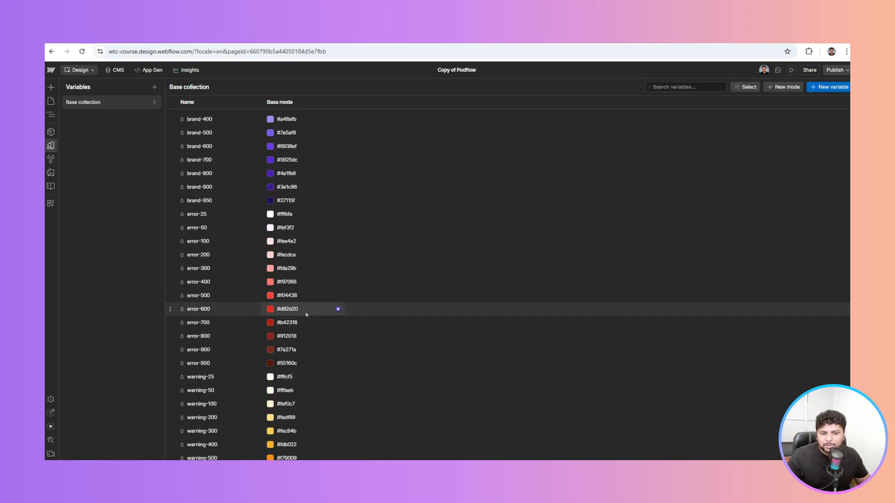
scroll(306, 312, down, 10)
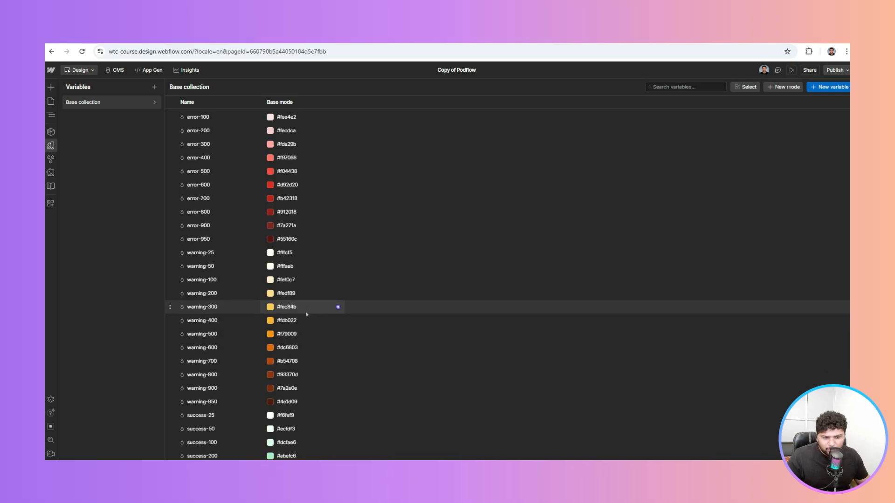
scroll(306, 314, down, 6)
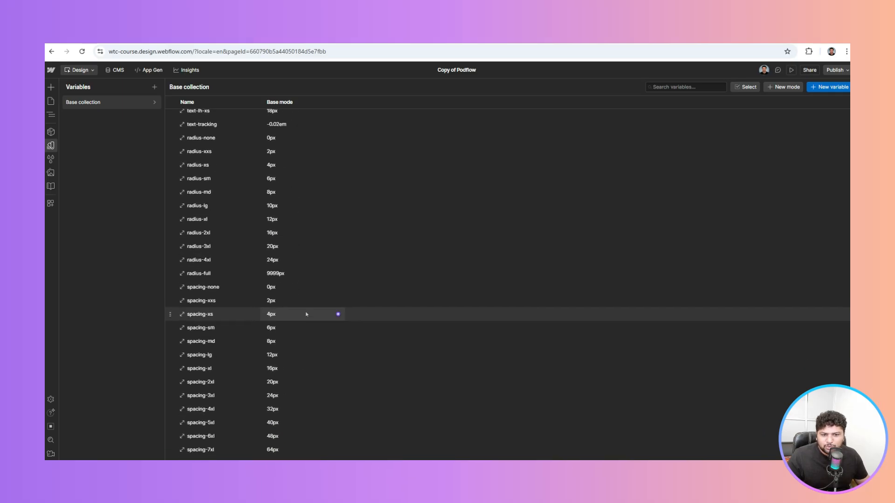
scroll(306, 314, up, 5)
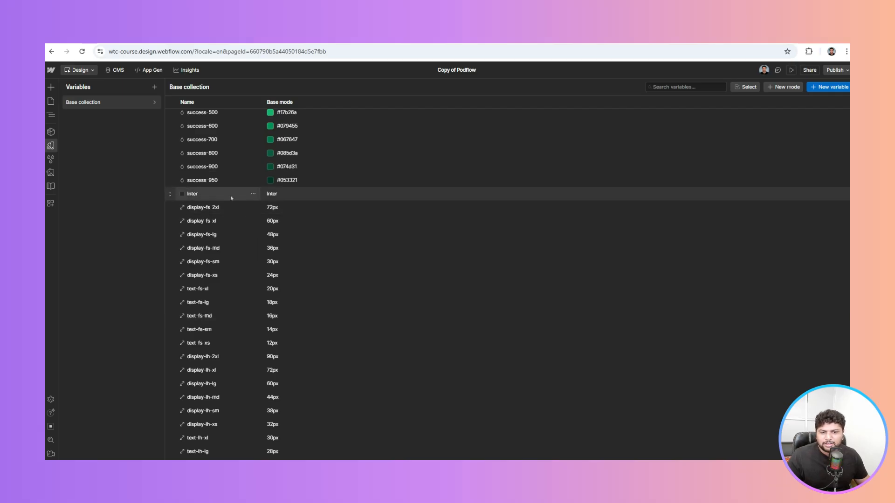
Open the site's font settings from the Inter variable's font choices, and review the Google, custom and Adobe font options.
click(296, 198)
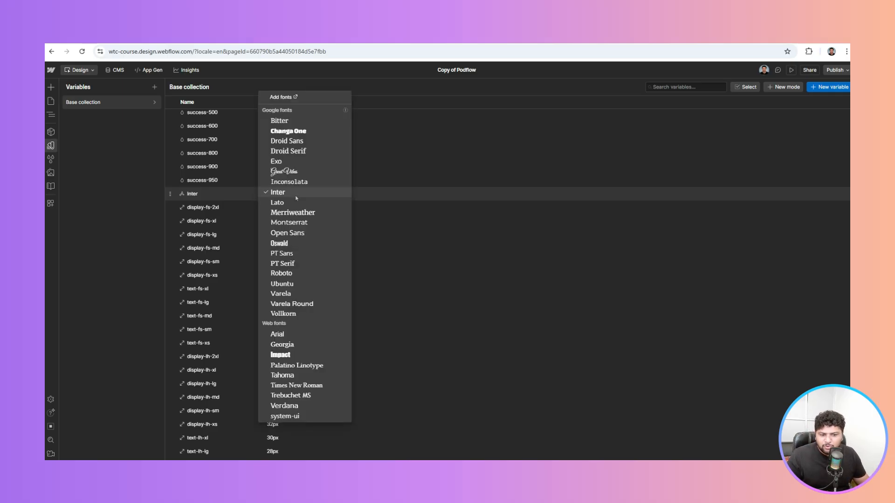
click(281, 100)
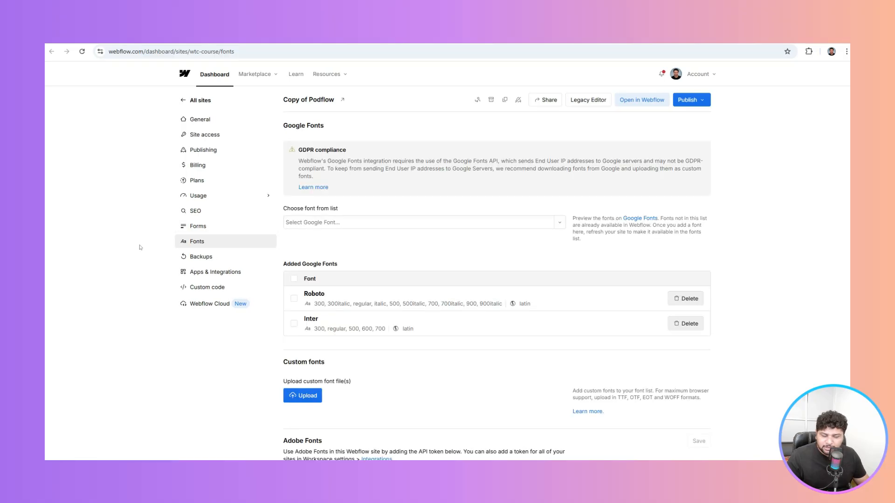
scroll(140, 247, down, 1)
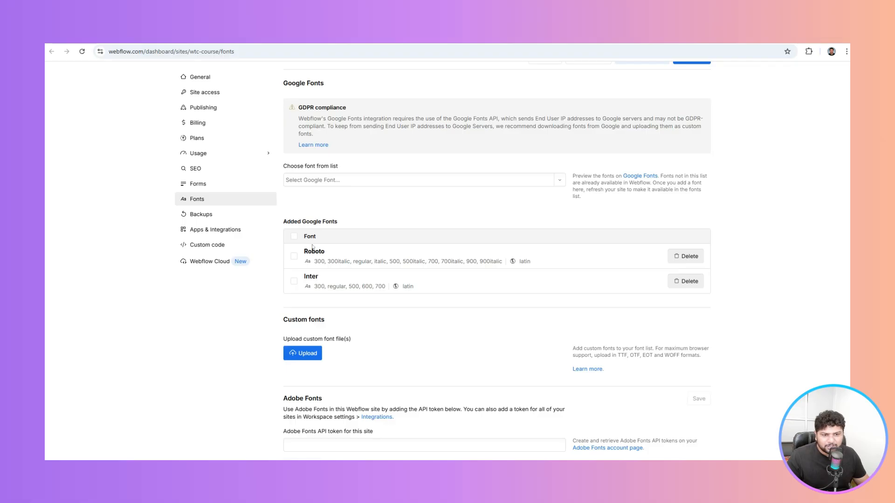
click(319, 184)
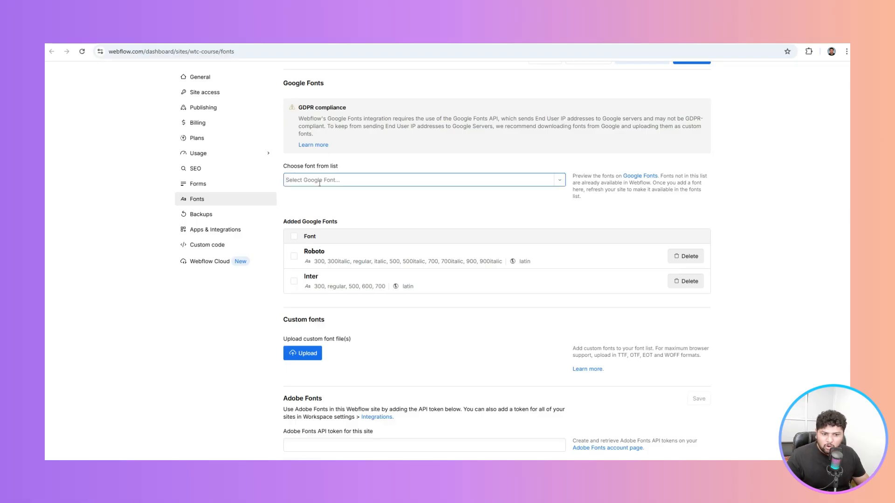
scroll(319, 183, down, 1)
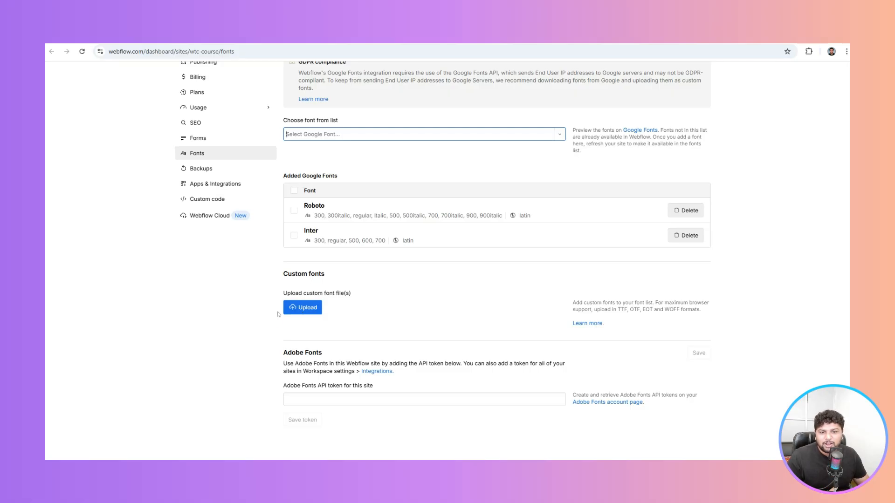
scroll(278, 314, up, 3)
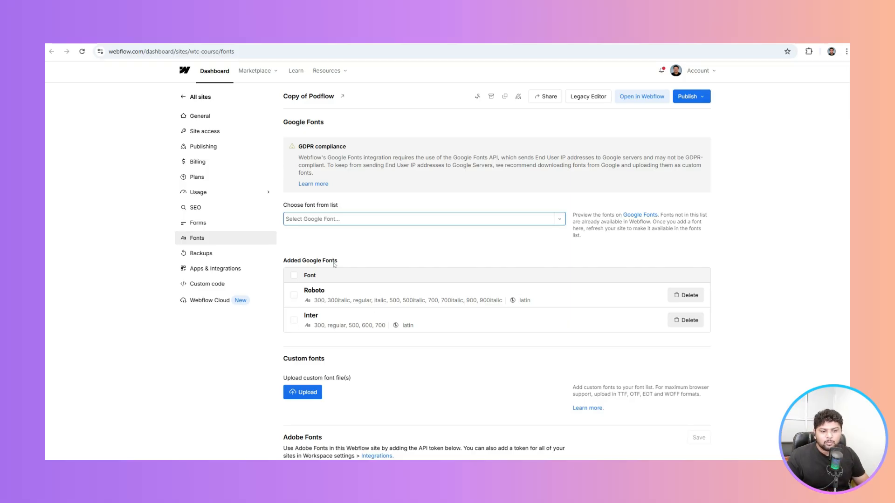
Review the custom and Adobe font settings, and examine the Base collection's variables from spacing and width down to content-spacing and Lime.
scroll(384, 352, down, 2)
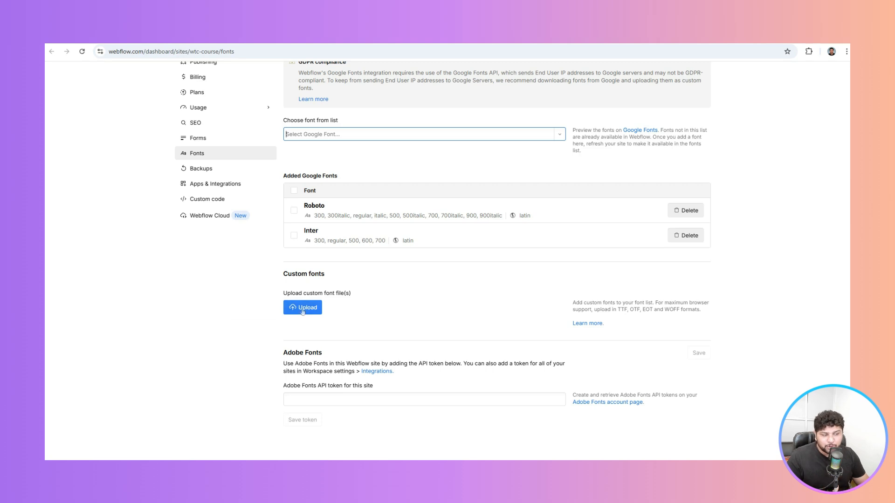
scroll(303, 311, up, 2)
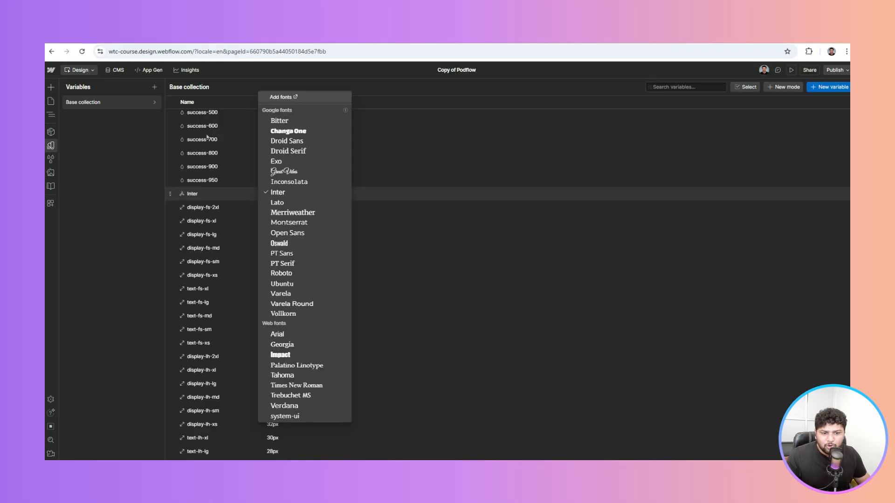
click(126, 212)
scroll(253, 246, down, 2)
scroll(254, 246, down, 9)
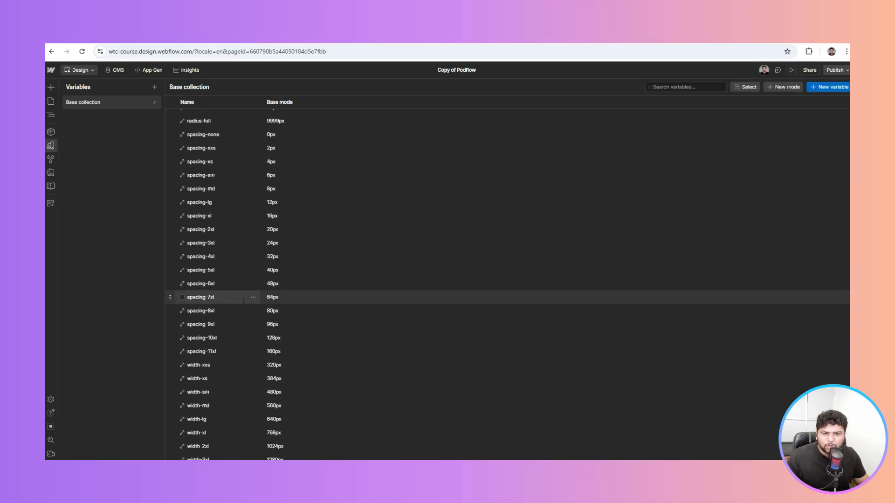
scroll(243, 301, down, 3)
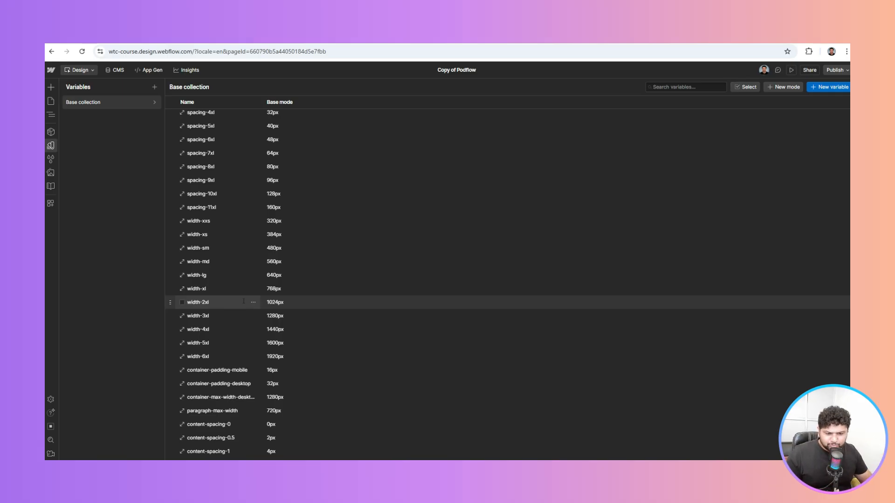
scroll(244, 300, down, 5)
scroll(241, 307, down, 5)
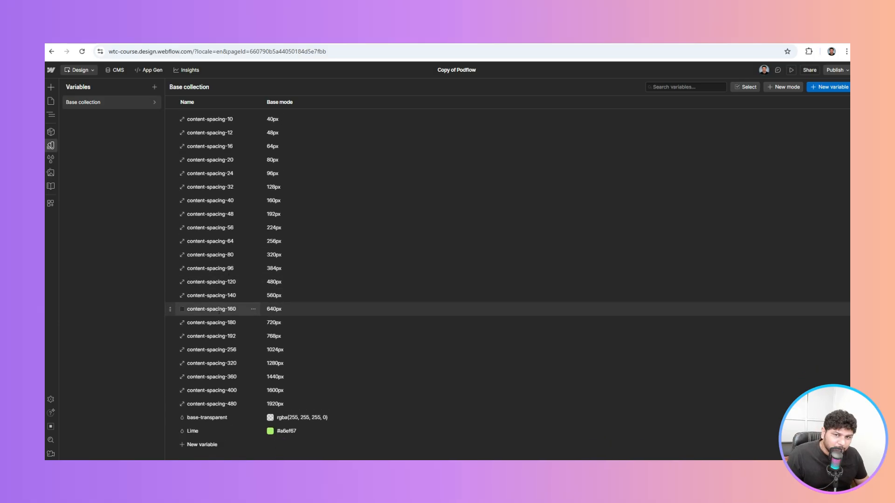
Inspect the typography settings of the Display 2x text and the Body element on the Style Guide page.
click(49, 145)
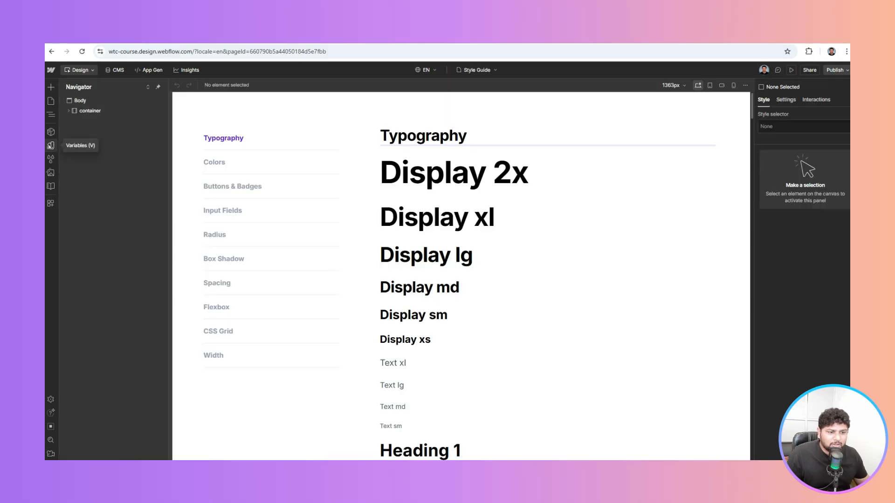
click(441, 175)
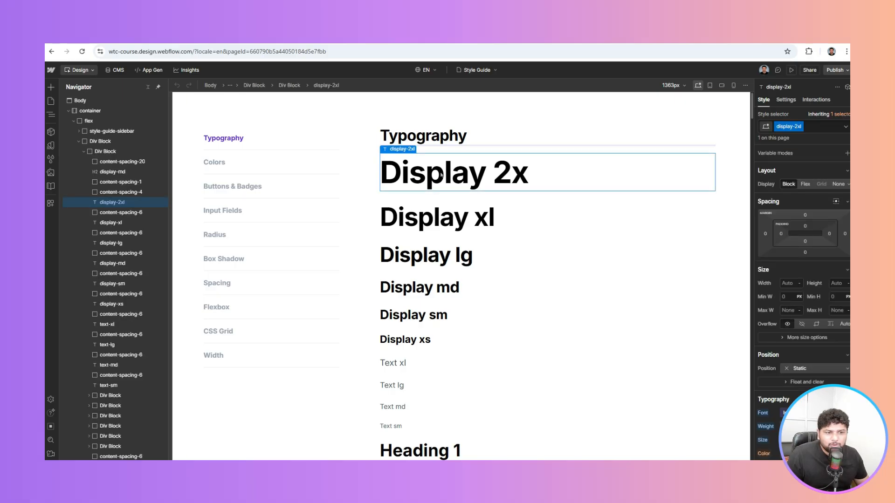
click(108, 102)
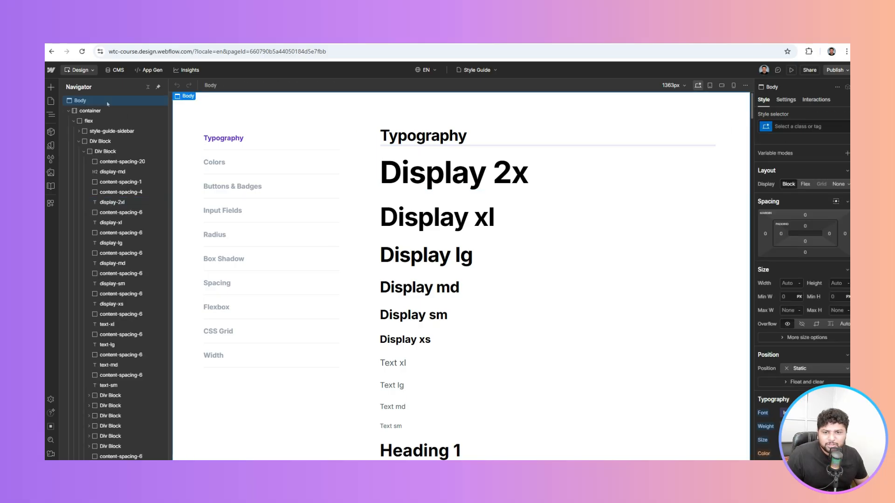
scroll(805, 181, down, 5)
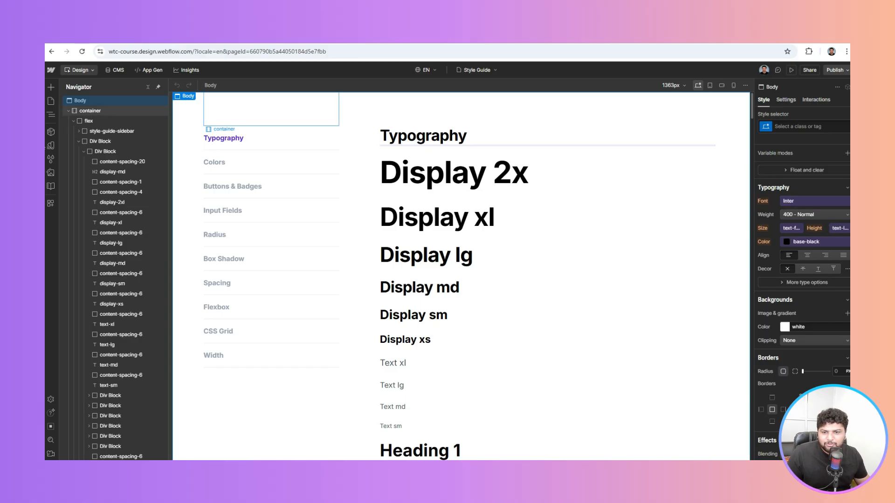
Add a Font Family variable to the Base collection, keeping its default name and font.
click(50, 145)
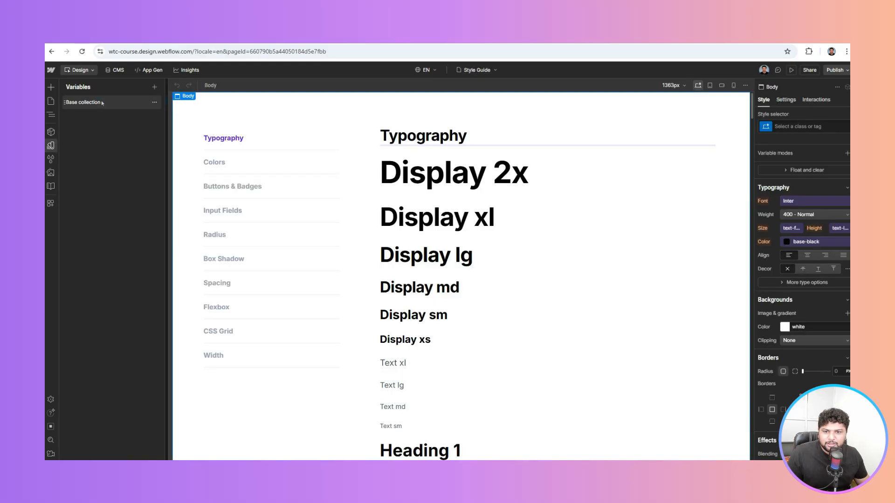
click(100, 103)
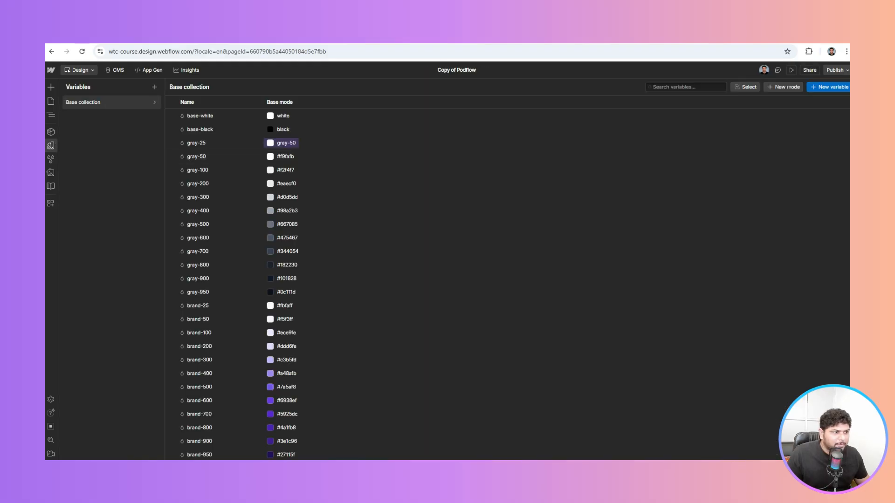
click(833, 91)
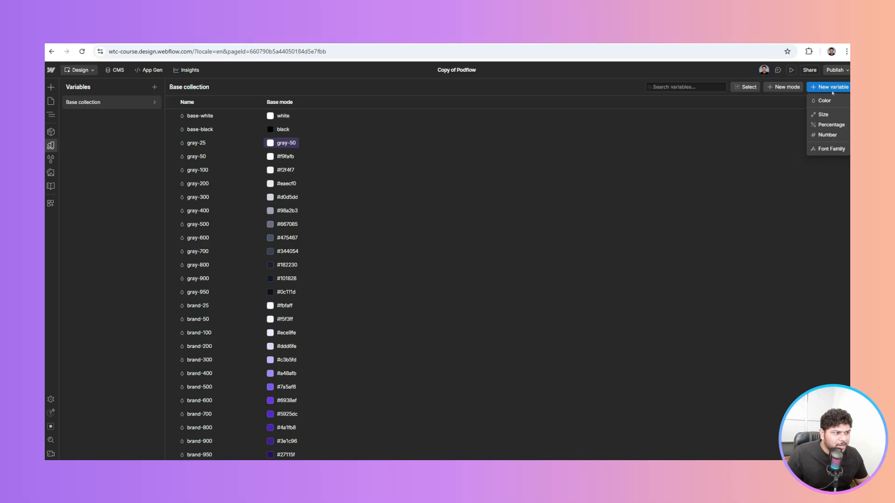
click(831, 149)
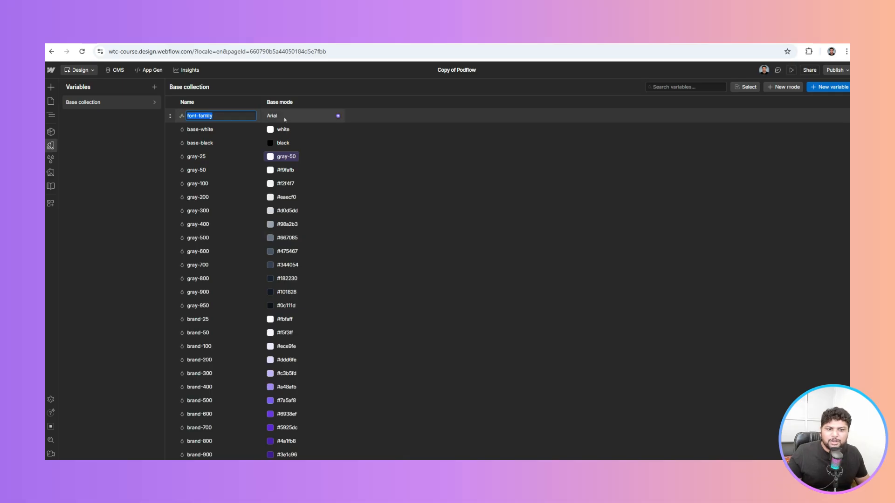
click(113, 142)
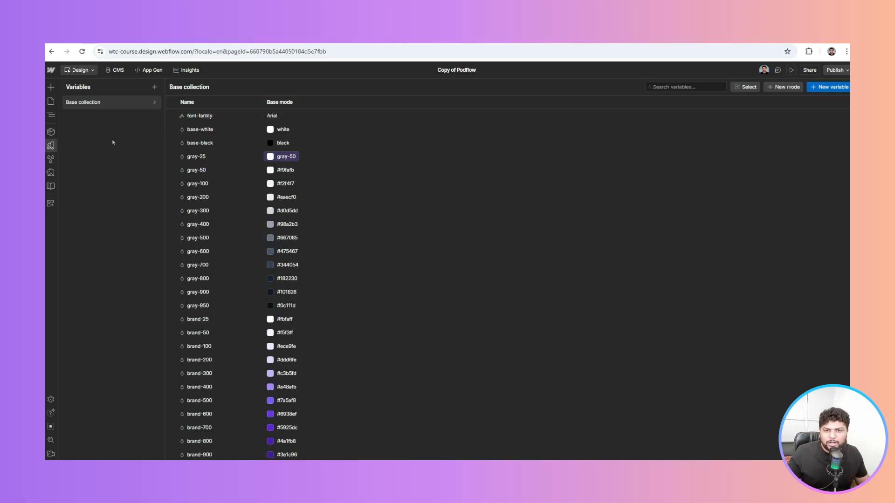
click(50, 147)
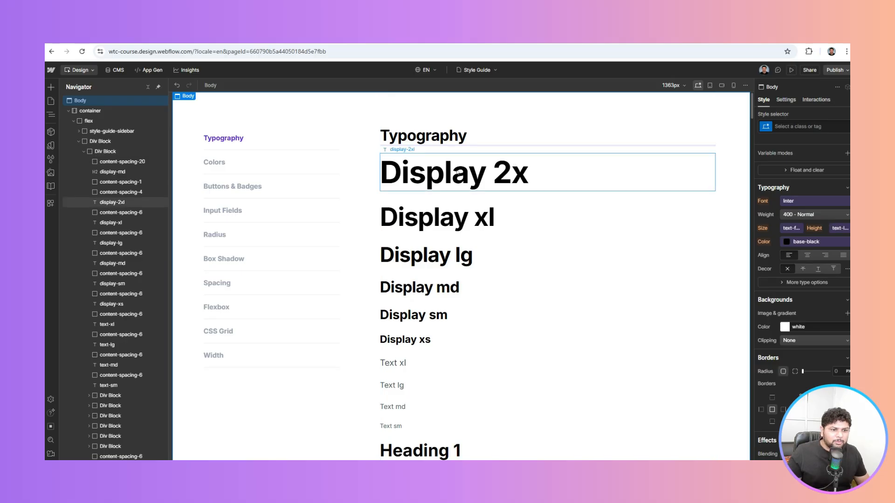
Try to connect the Display 2x text's font to the new font-family variable.
click(458, 173)
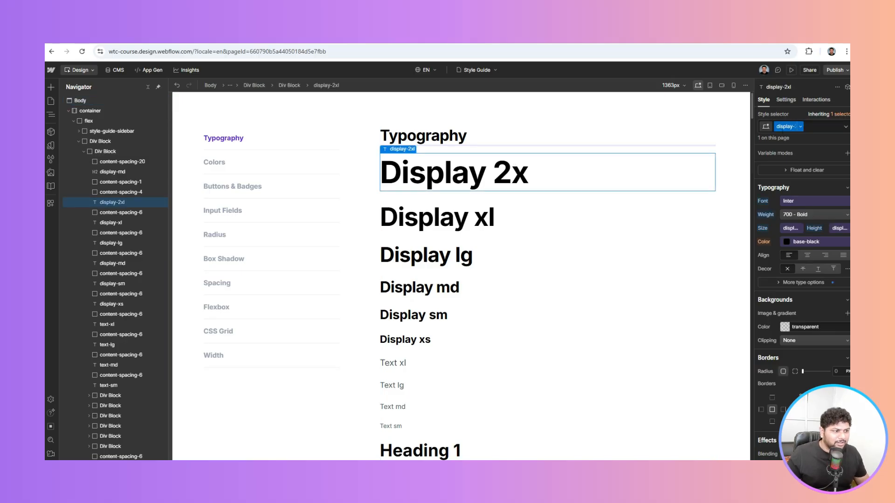
click(795, 202)
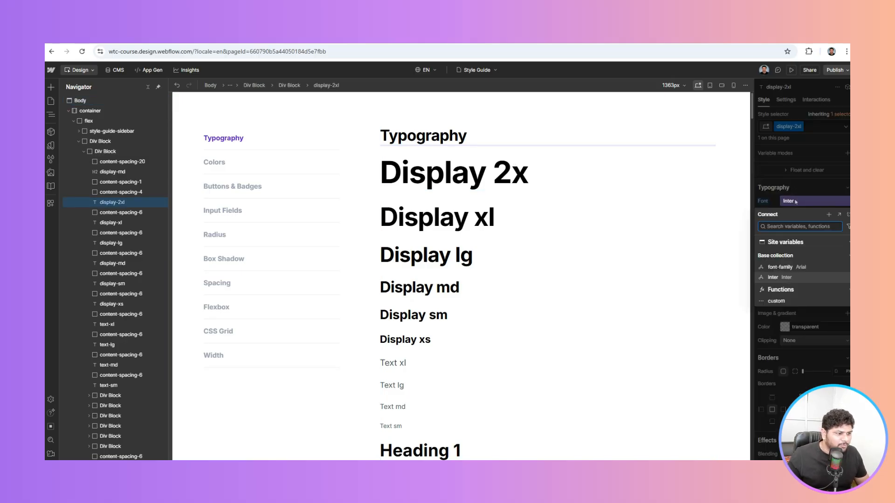
click(791, 267)
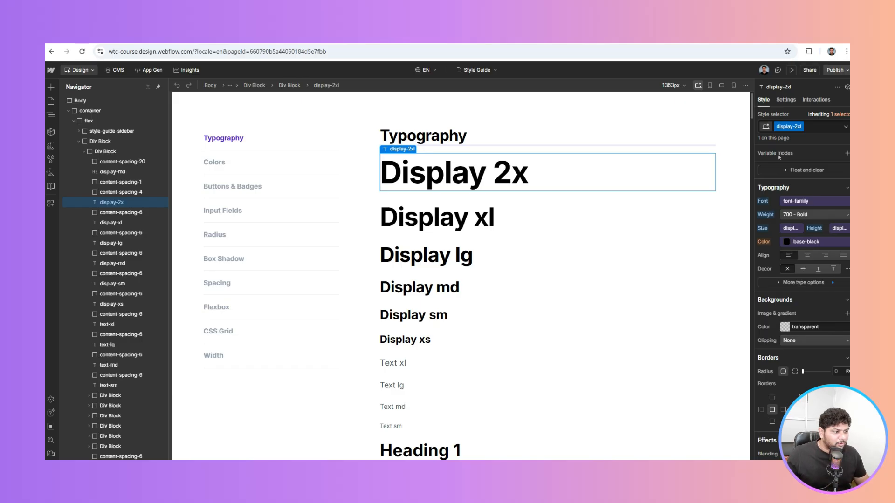
Compare the font and size settings of the Display xl and Heading 1 styles in the Typography section.
click(434, 217)
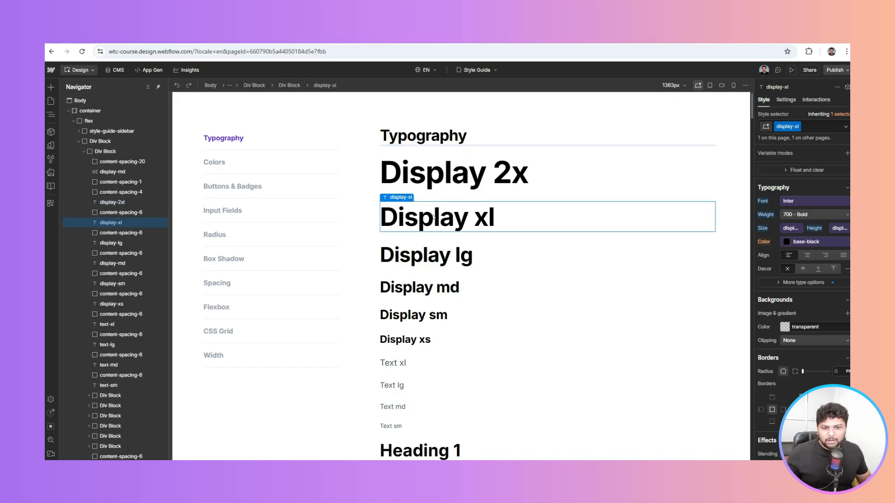
scroll(434, 217, down, 7)
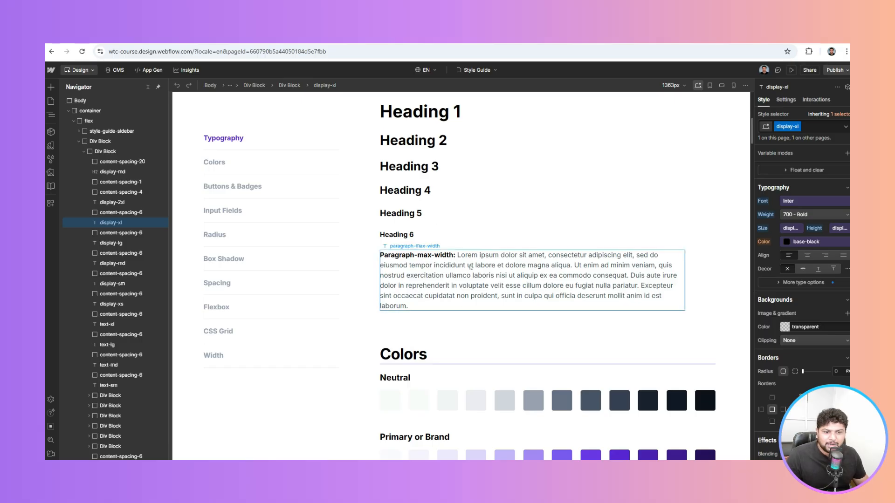
scroll(470, 267, up, 4)
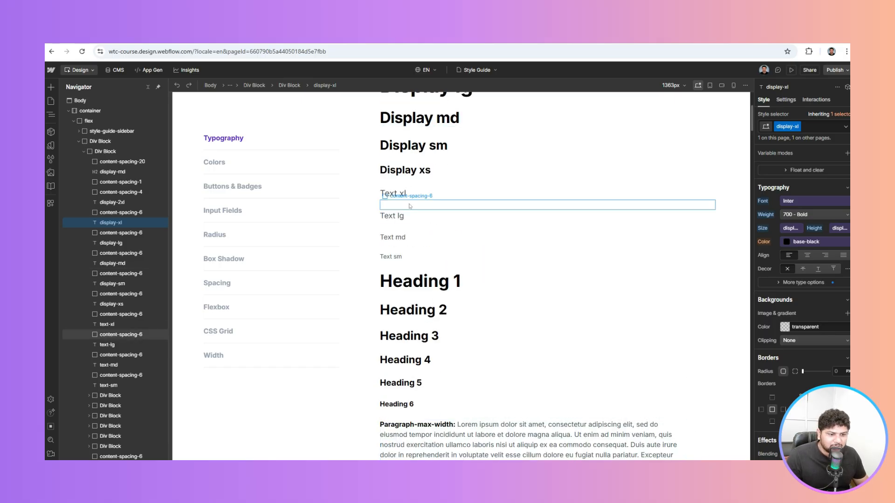
click(438, 282)
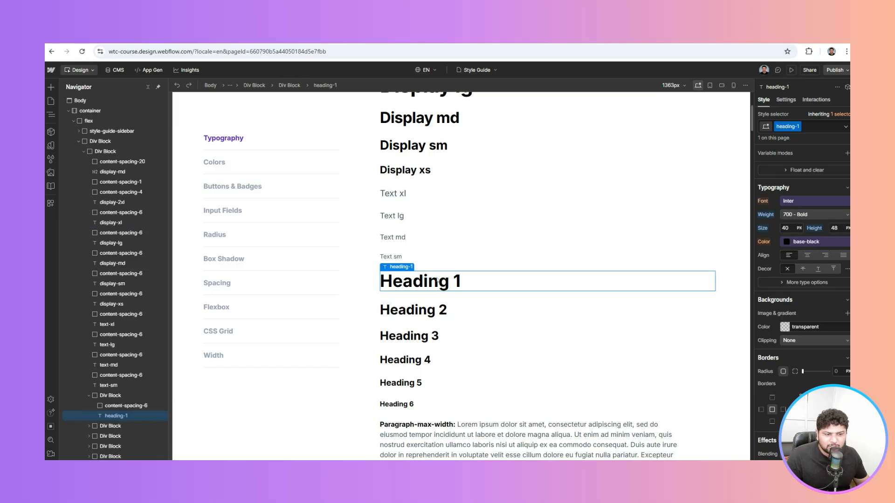
scroll(437, 281, down, 2)
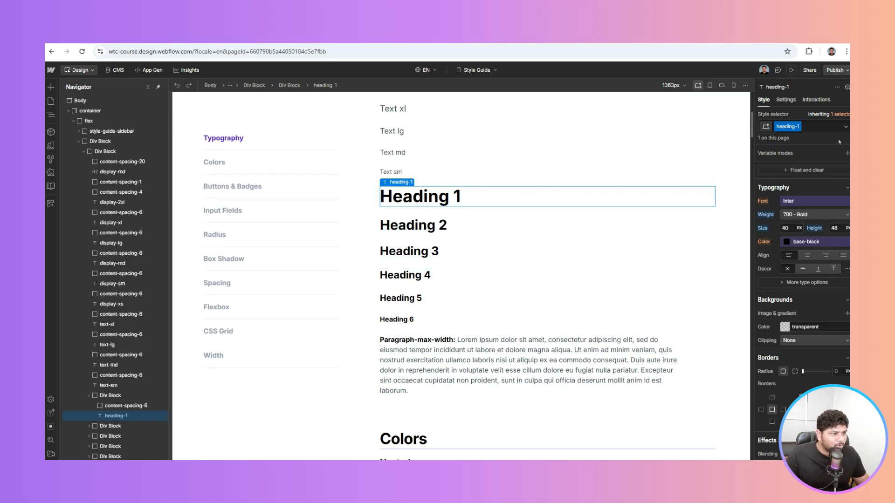
click(781, 225)
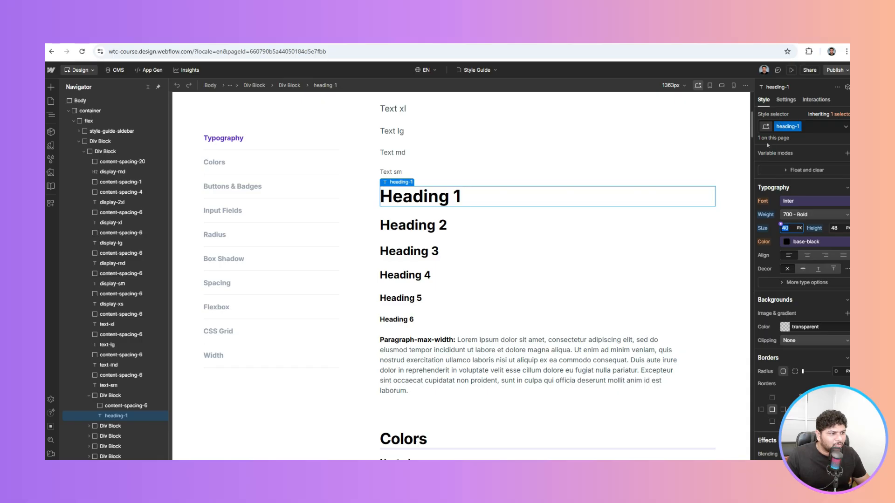
click(499, 213)
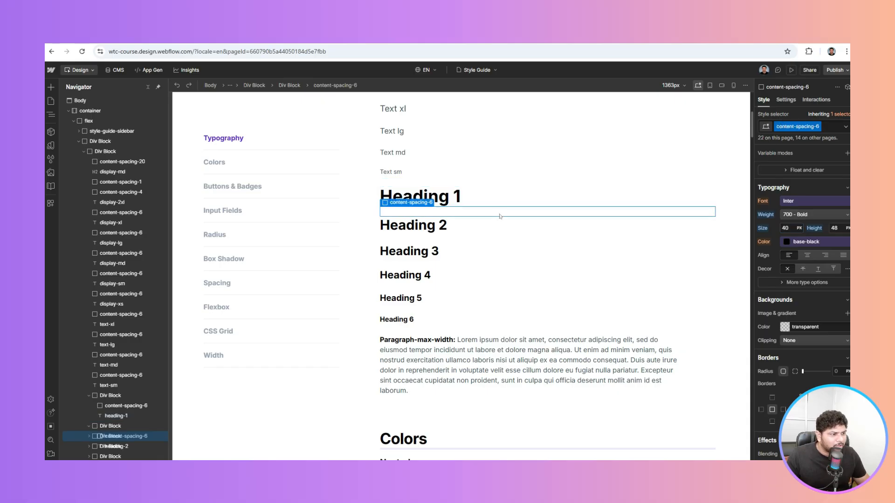
Examine the size variables available for the Display xl text, and check the typography of the Display lg and Text md styles.
scroll(500, 217, up, 5)
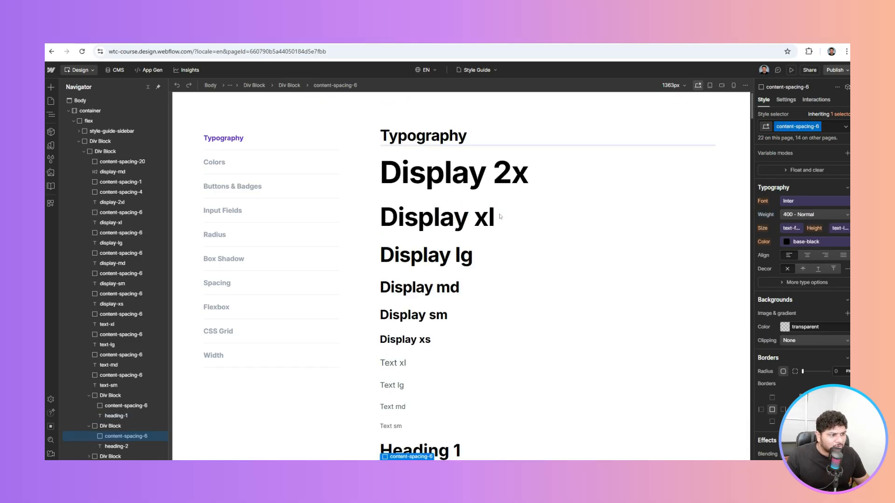
click(428, 231)
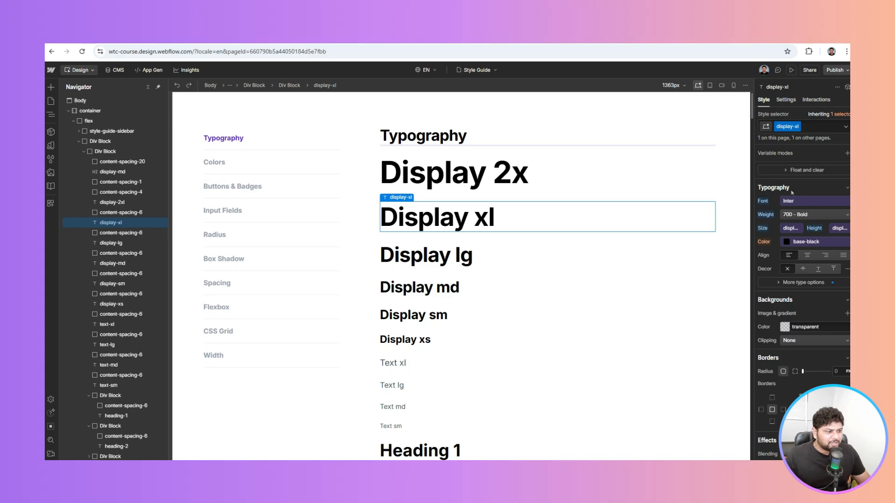
click(786, 228)
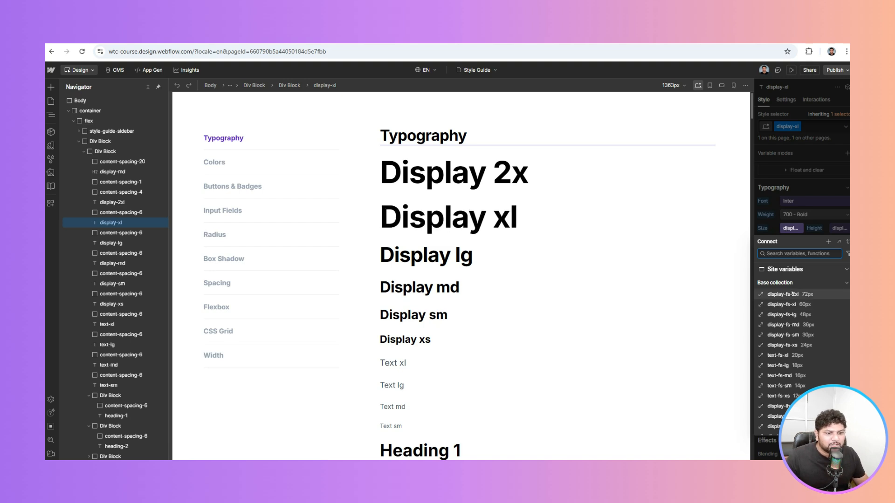
click(775, 231)
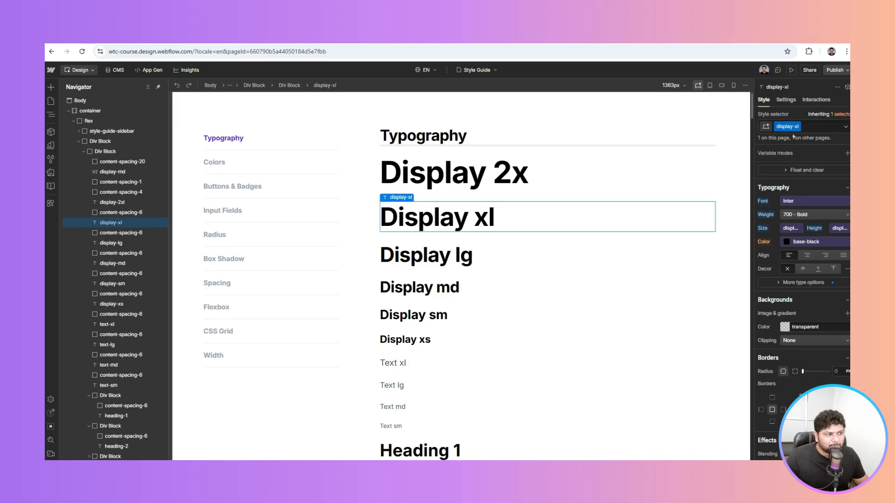
click(425, 264)
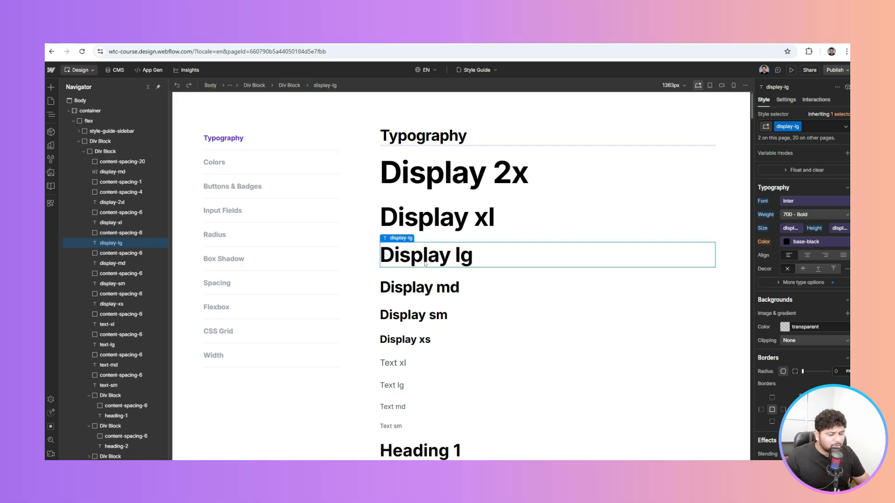
scroll(466, 303, down, 5)
click(476, 154)
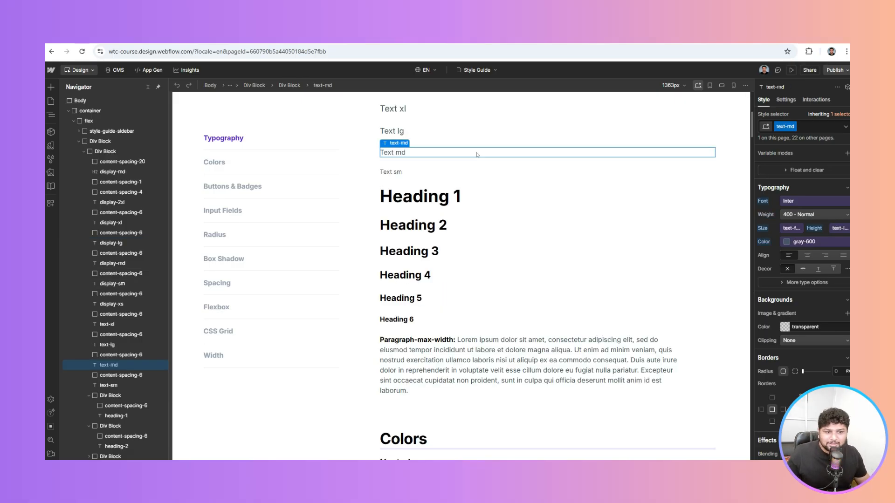
Switch the site from Design mode to Build mode and open the Home page.
click(94, 69)
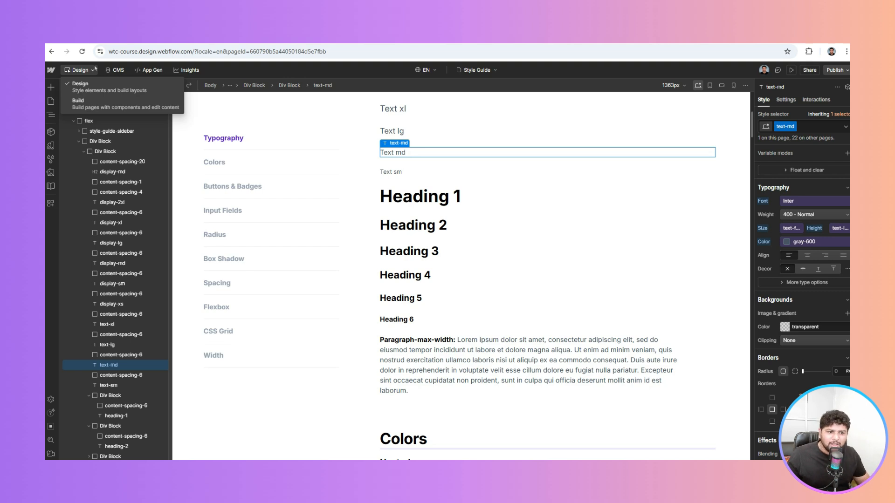
click(111, 108)
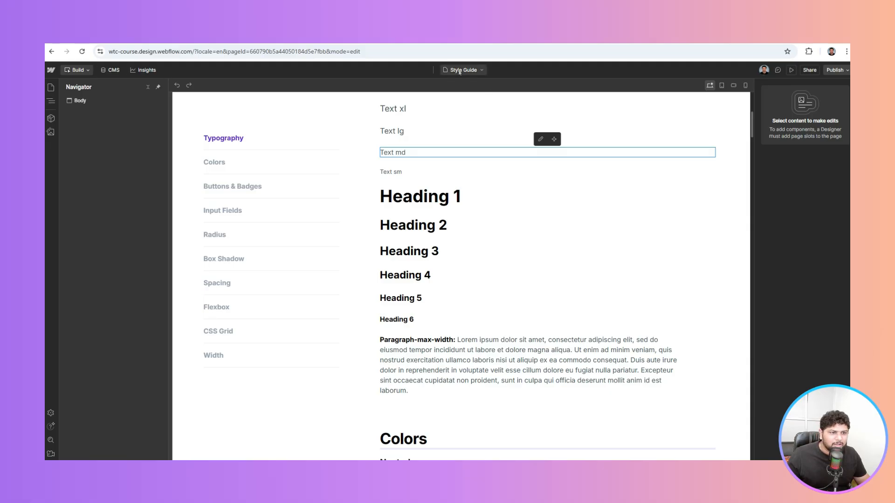
click(470, 69)
click(449, 135)
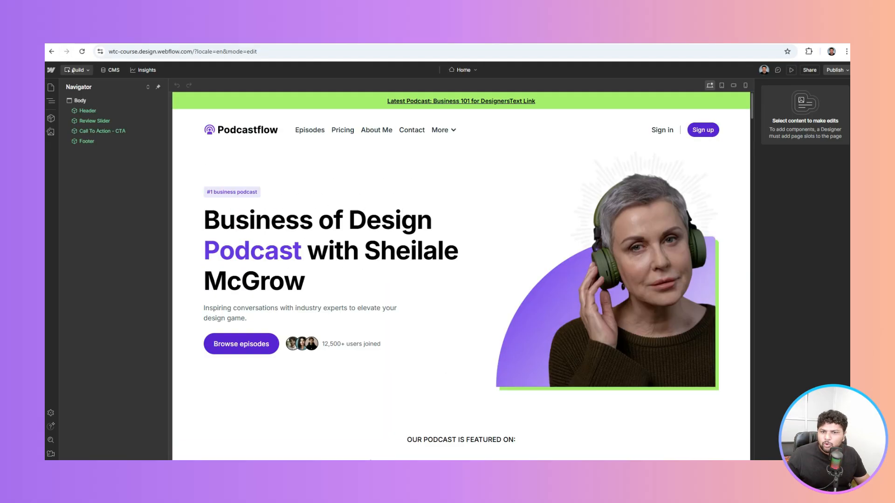
Check the available site modes, keep Build, and look over which hero elements of the Home page can be edited.
click(75, 69)
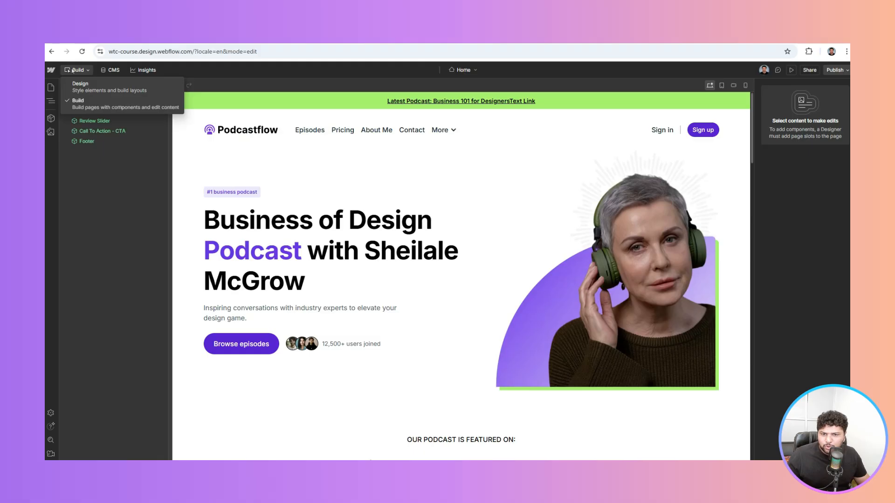
click(83, 104)
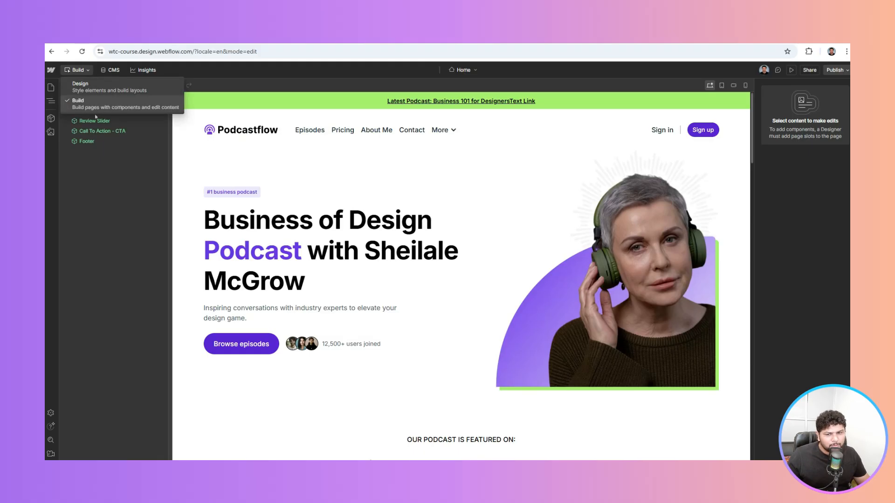
mouse_move(338, 212)
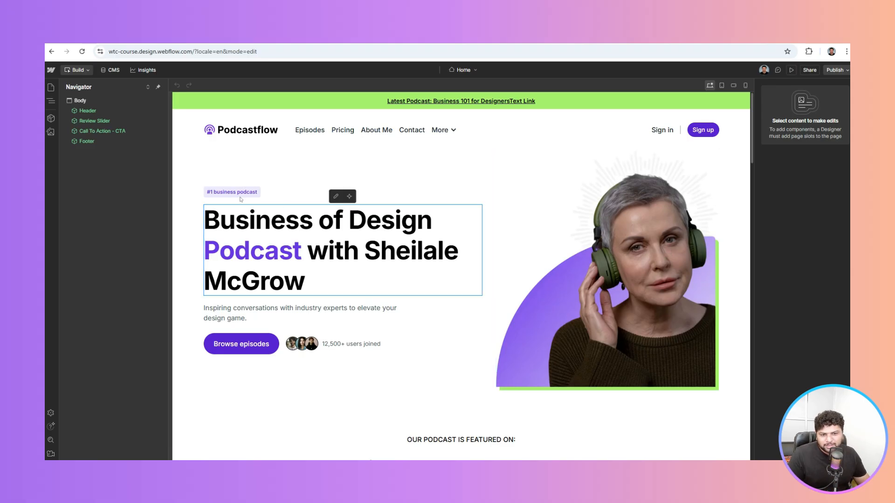
mouse_move(242, 348)
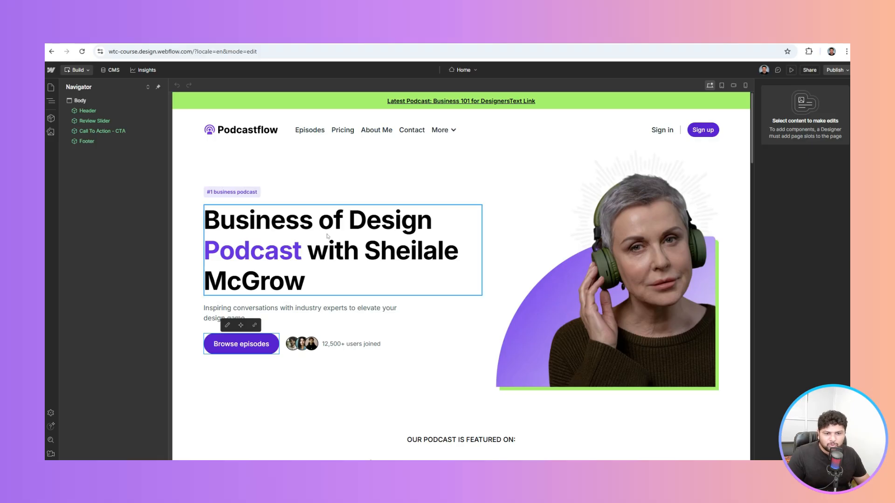
mouse_move(328, 237)
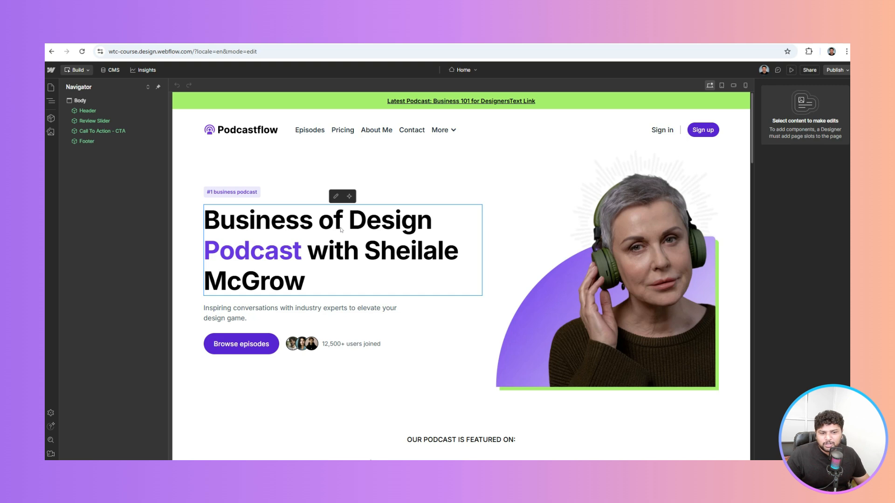
Try adding the text "sdsfsdf" at the end of the hero heading, delete it again and leave text editing.
click(340, 229)
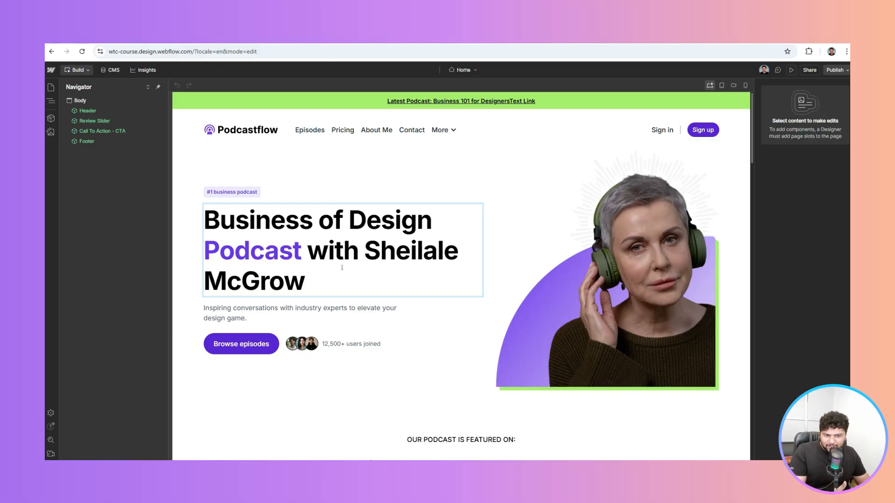
text(sdsfsd)
text(f)
key(BackSpace)
key(BackSpace)
key(BackSpace)
key(BackSpace)
key(BackSpace)
key(BackSpace)
key(BackSpace)
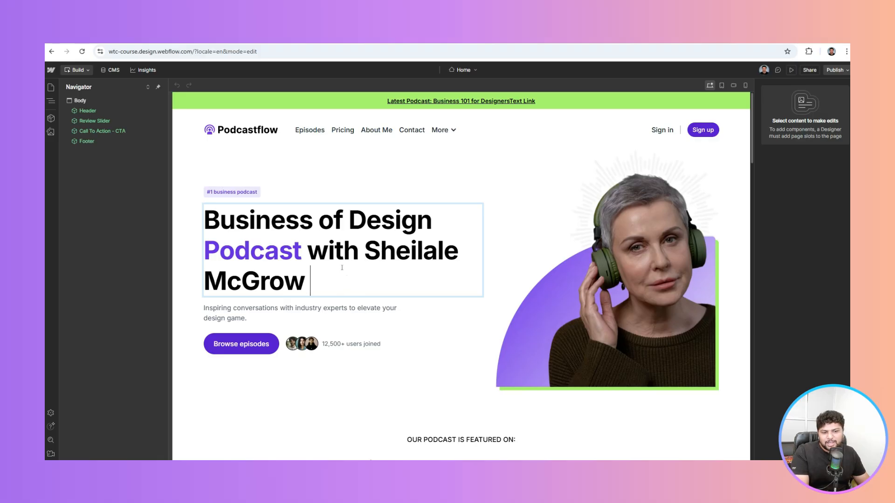
key(Escape)
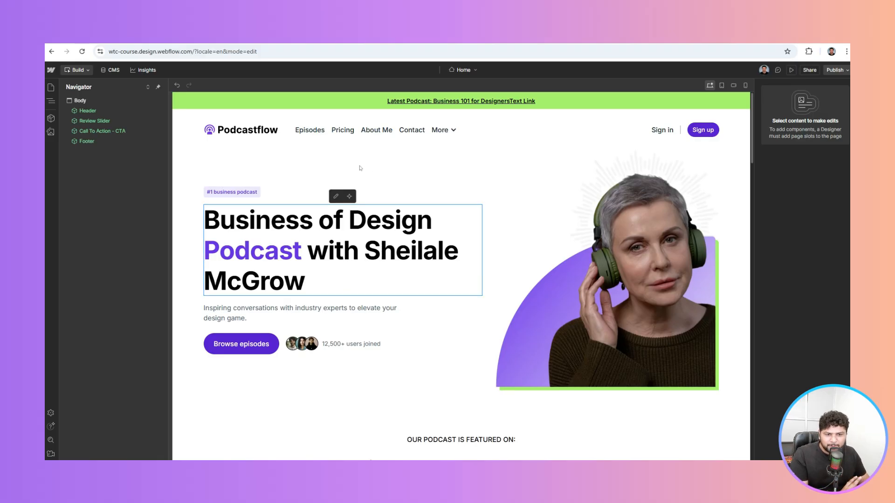
Check the link settings of the hero's Browse episodes button and close them.
click(234, 192)
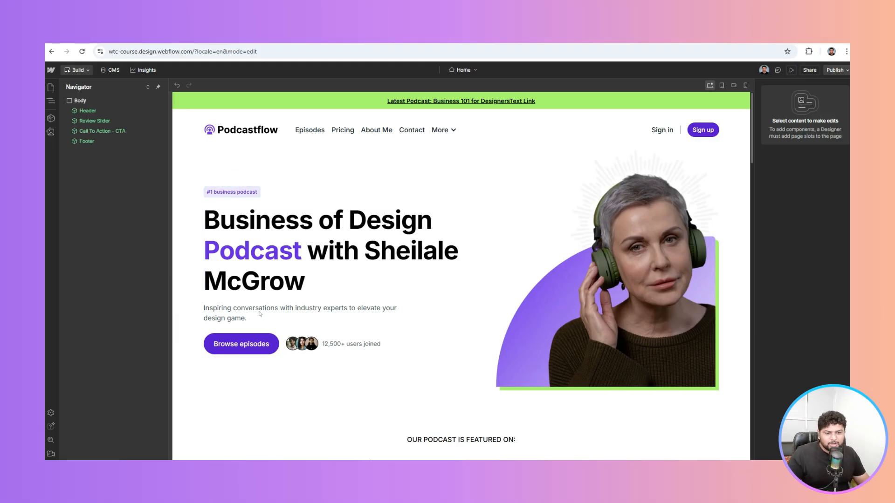
click(252, 346)
click(254, 325)
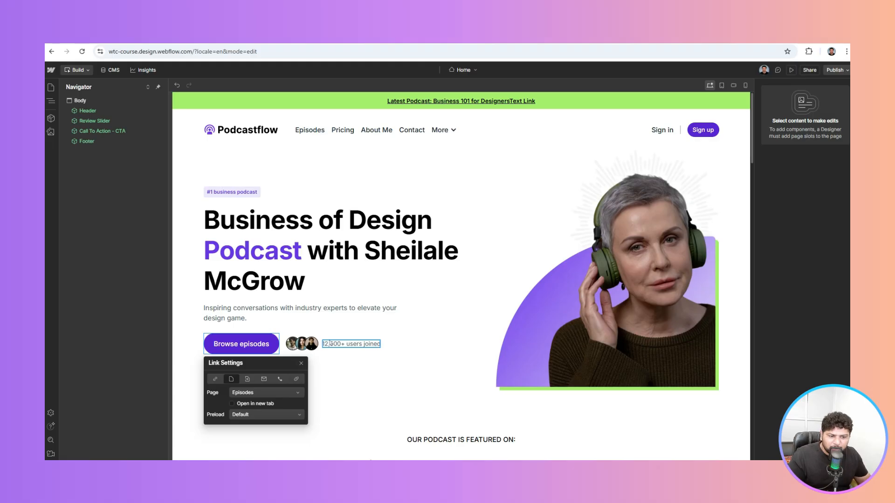
click(350, 251)
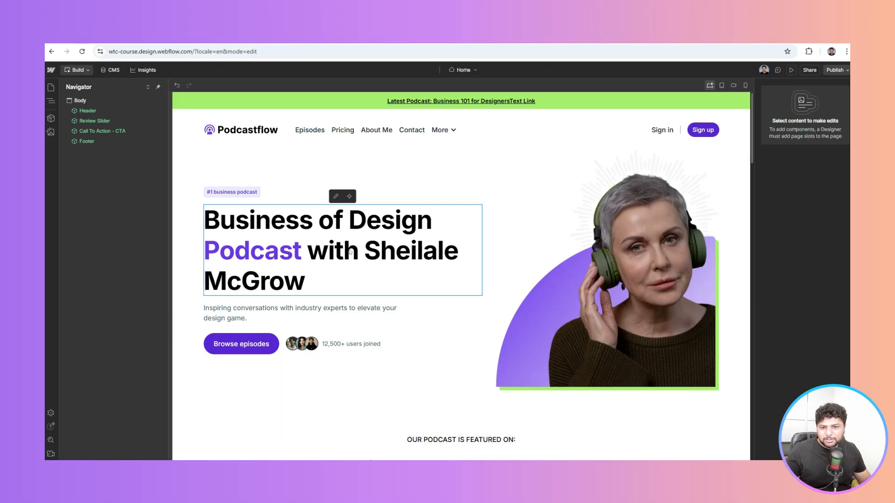
Switch the site back to Design mode and select the hero heading.
click(90, 71)
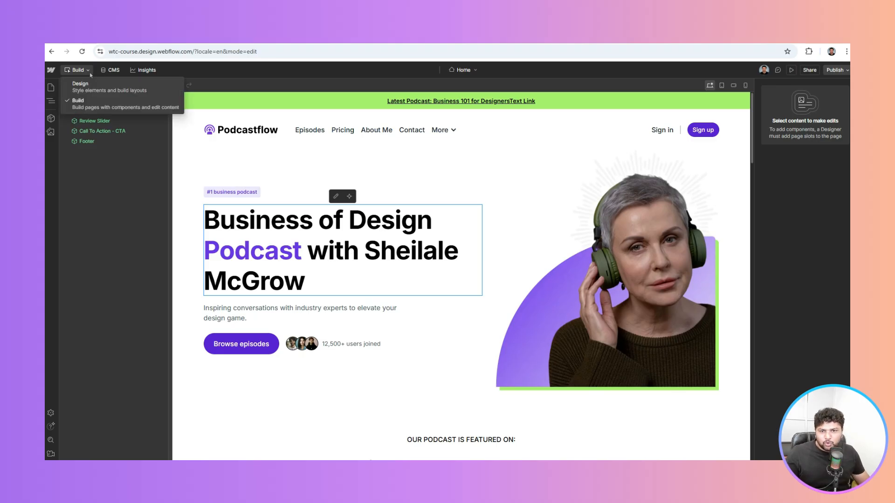
click(95, 97)
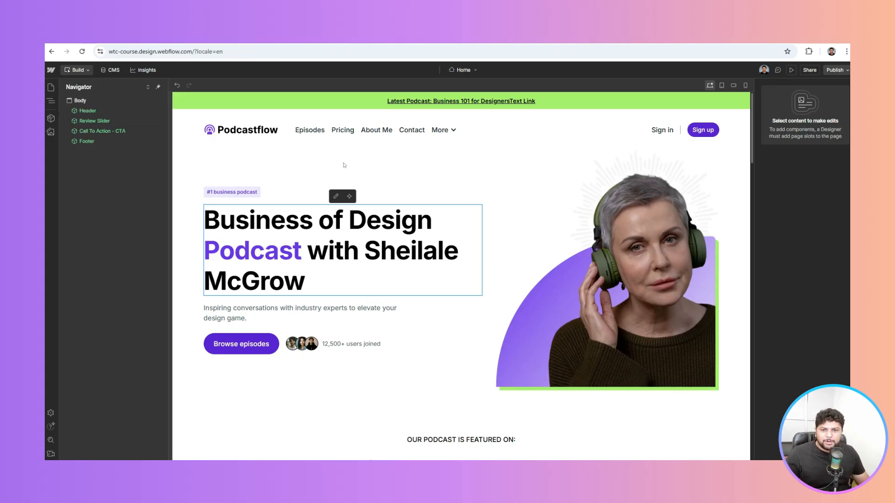
click(403, 191)
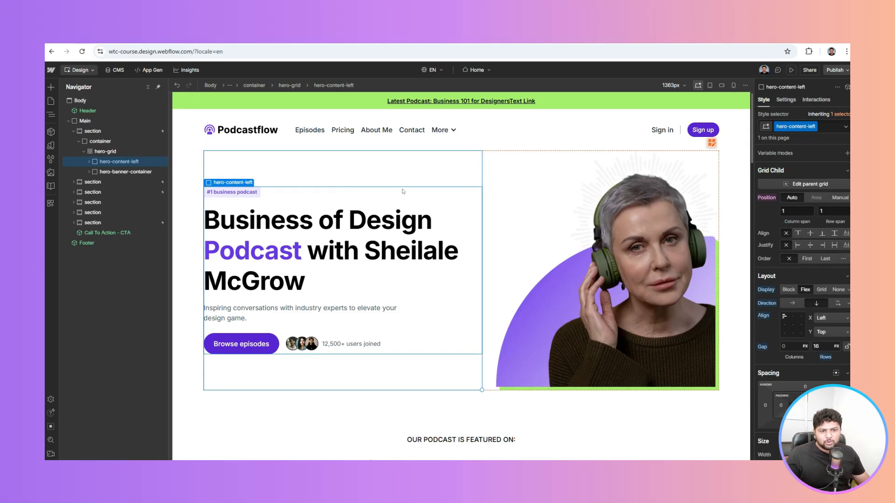
double_click(381, 227)
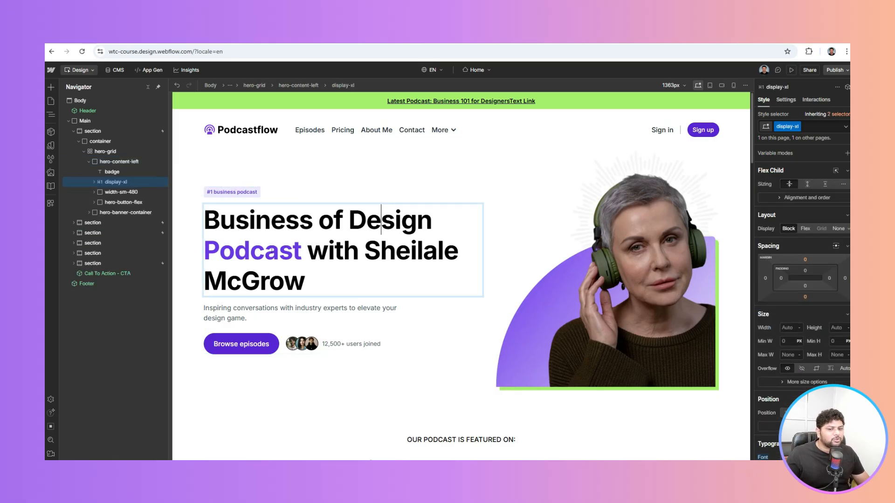
key(Escape)
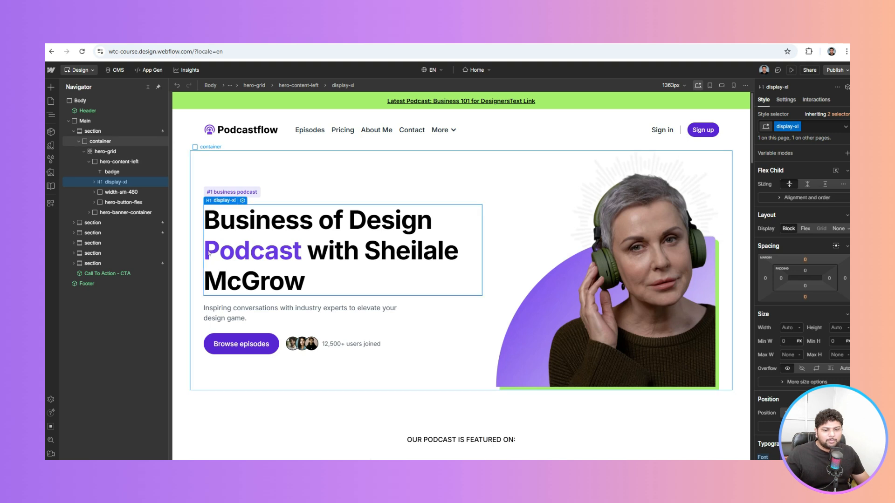
Wrap the host's first name in the hero heading in a span, apply the text-brand-500 class to it, and undo the class.
double_click(396, 252)
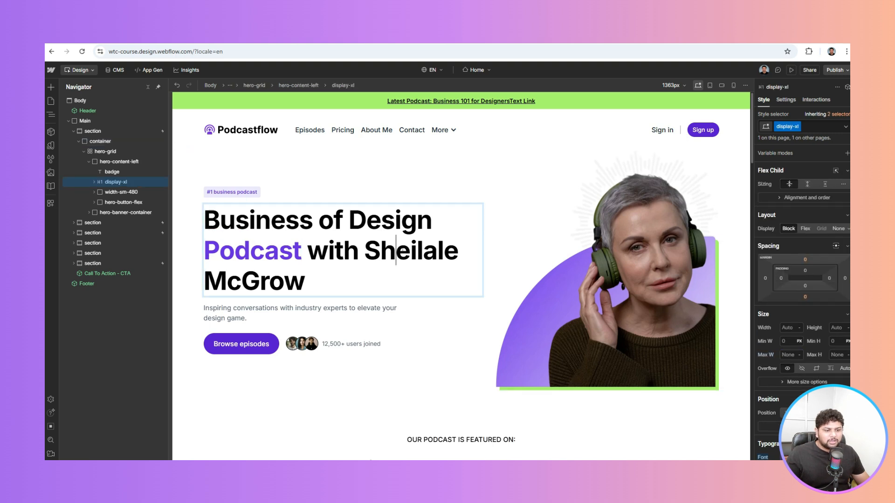
drag(458, 251, 373, 252)
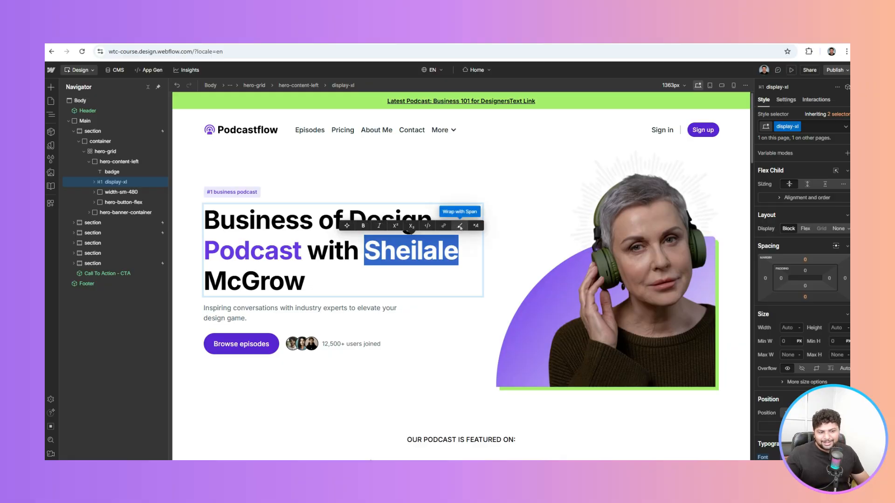
click(460, 226)
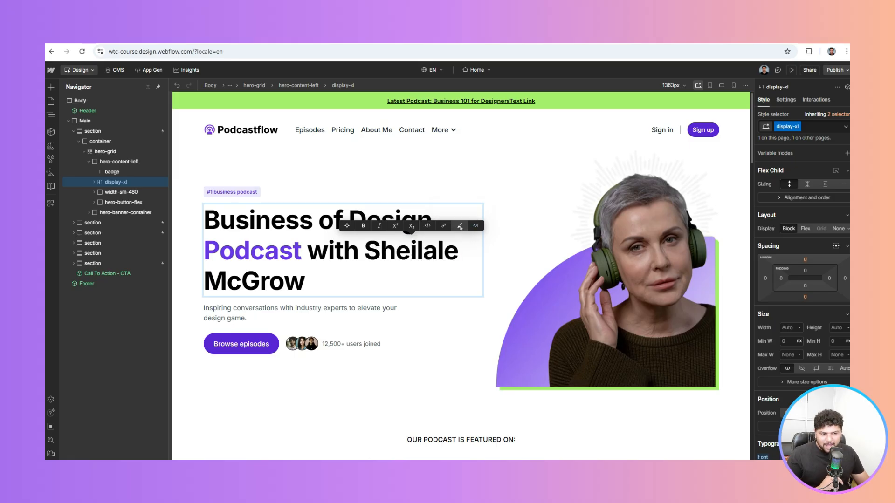
click(789, 128)
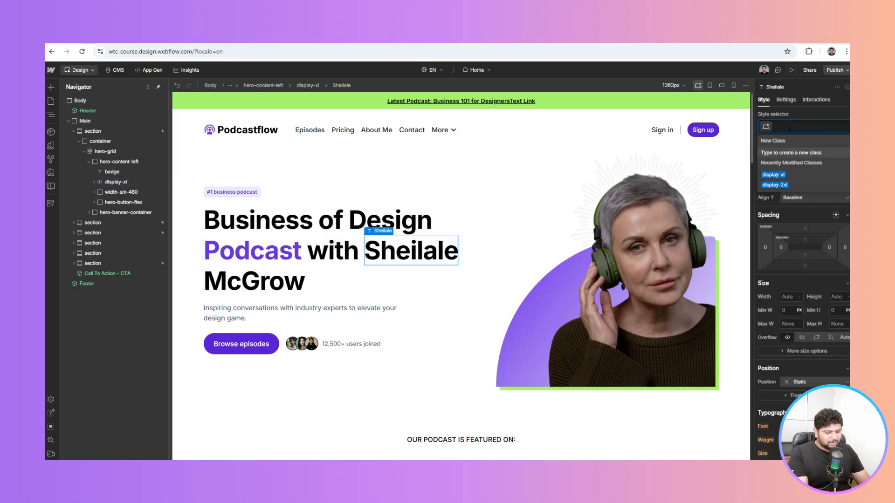
text(500)
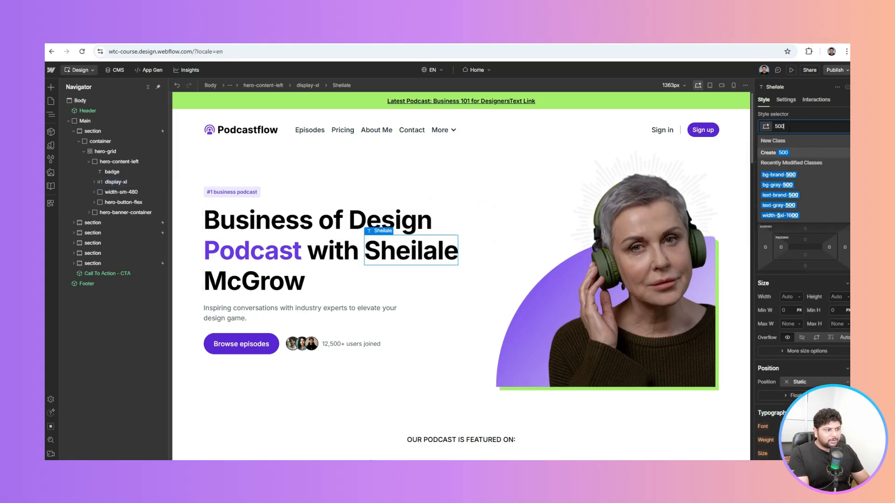
click(777, 197)
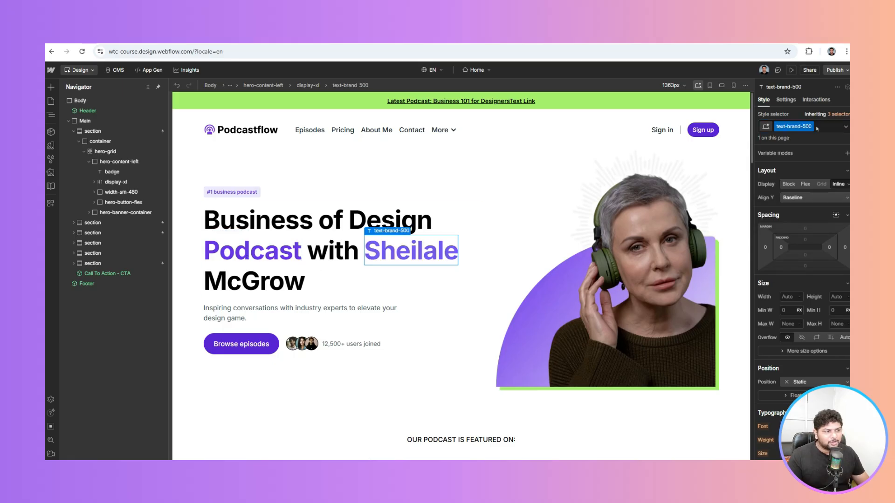
click(432, 304)
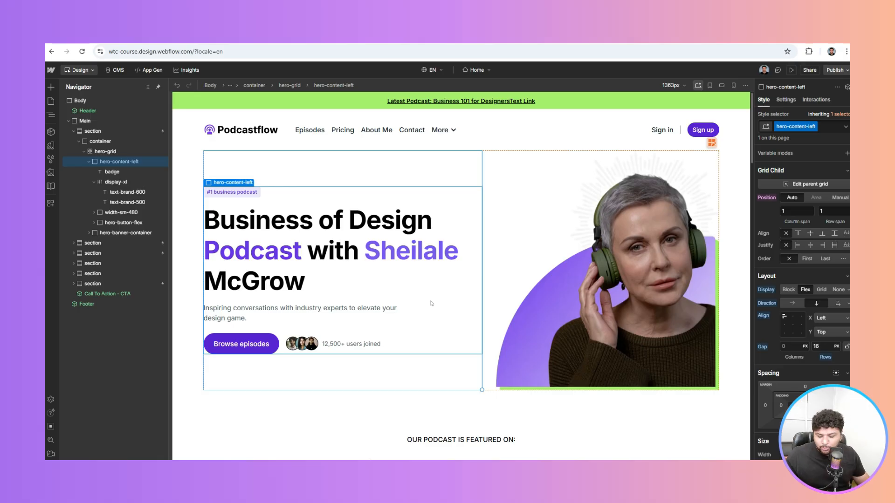
key(ctrl+z)
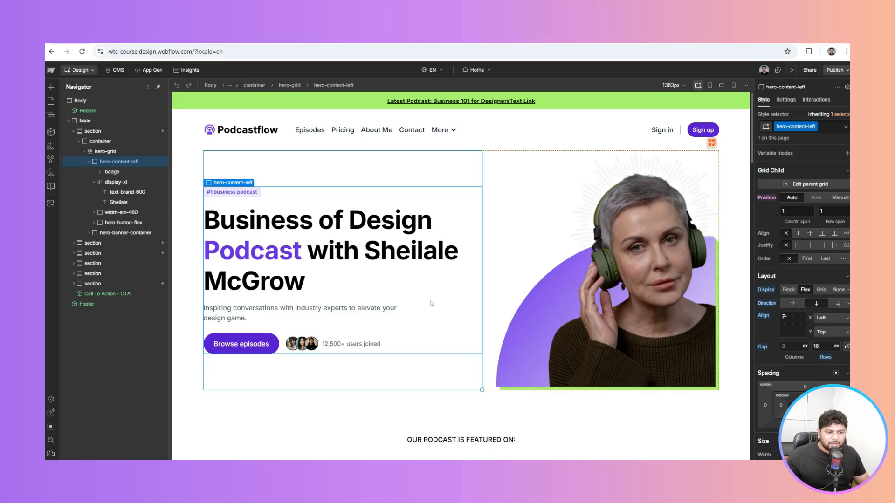
Collapse the Main element in the page structure and open the Header component for editing.
click(588, 293)
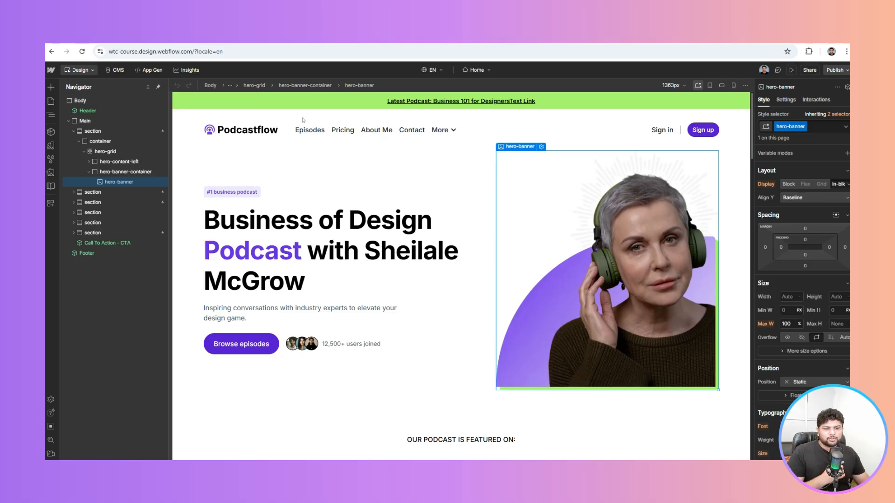
click(68, 121)
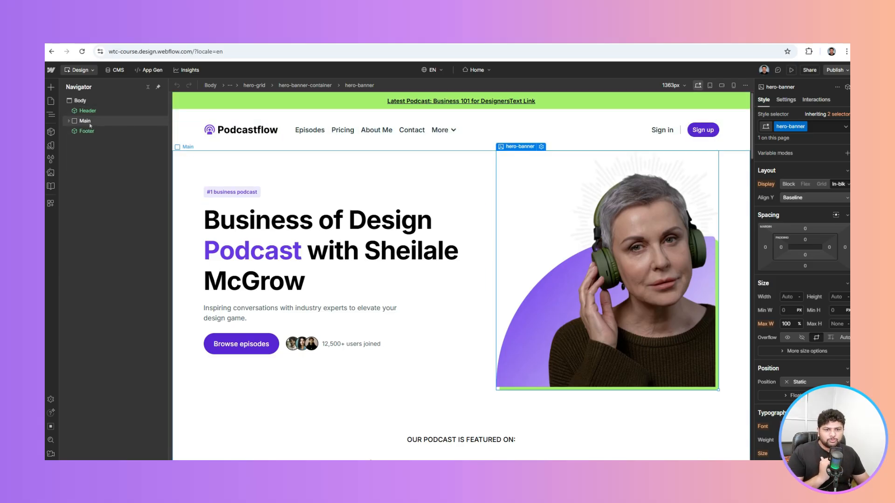
click(328, 131)
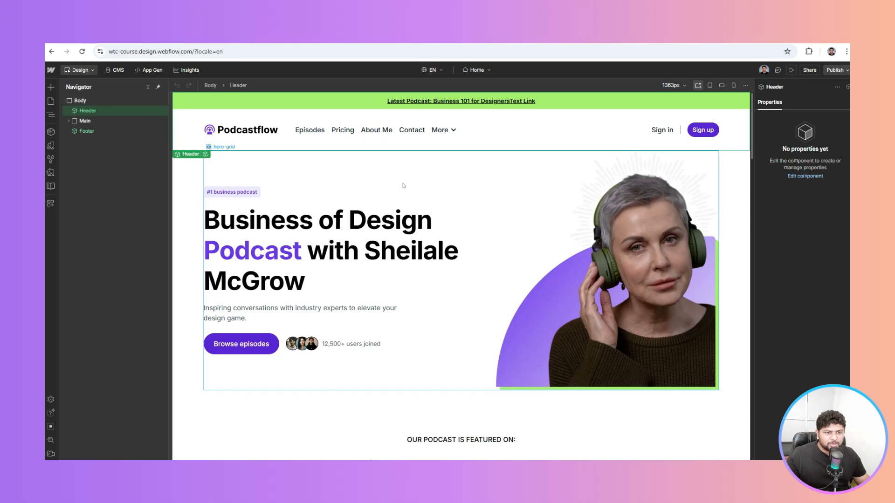
double_click(363, 115)
Open the Episodes navigation link's settings and check which pages it can link to.
click(317, 132)
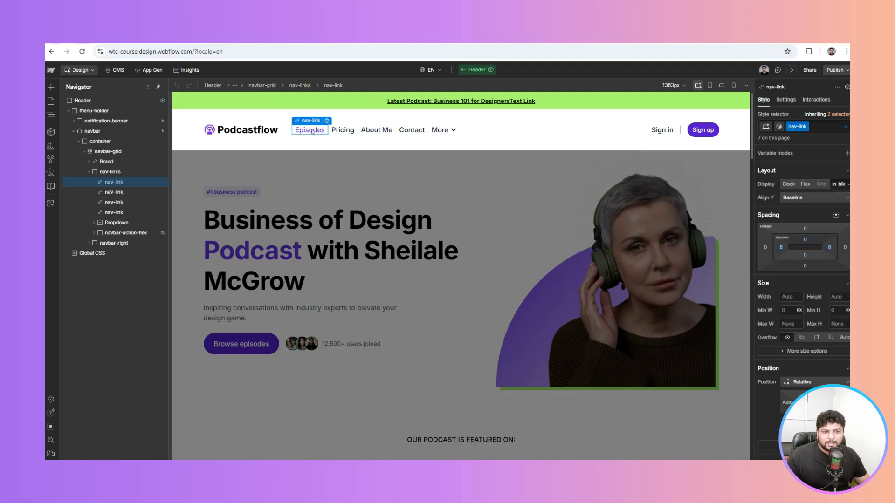
click(327, 121)
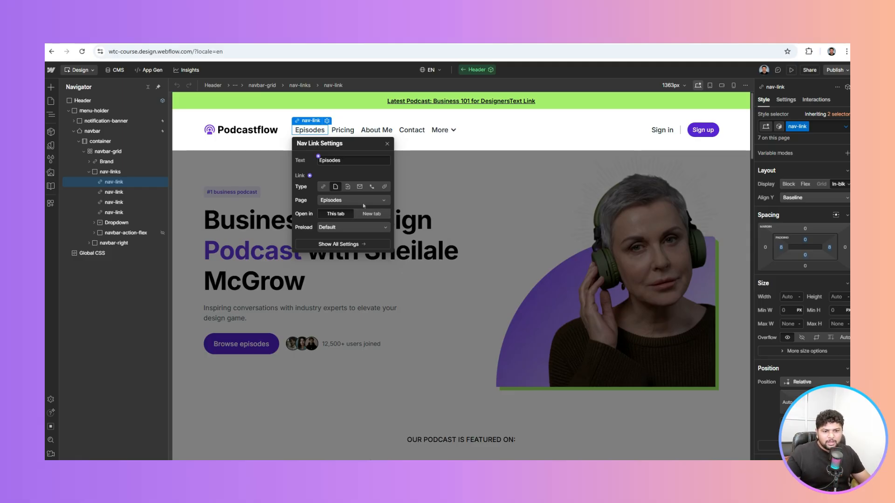
click(363, 203)
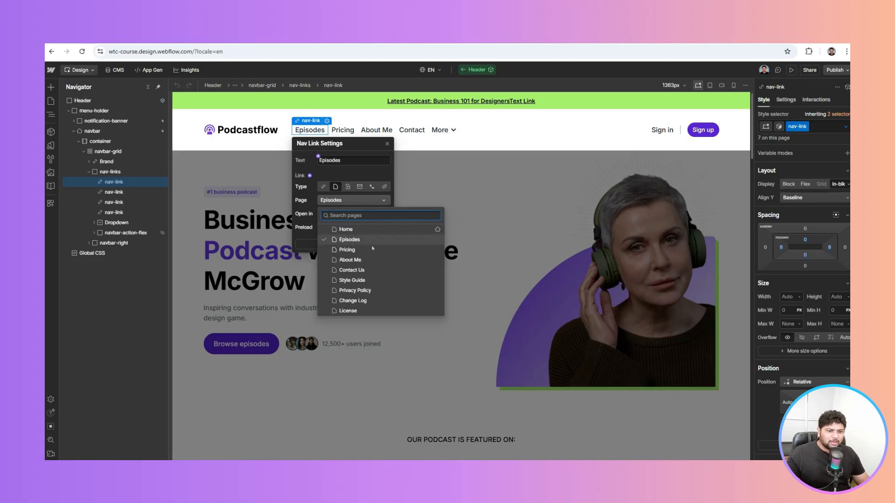
click(317, 154)
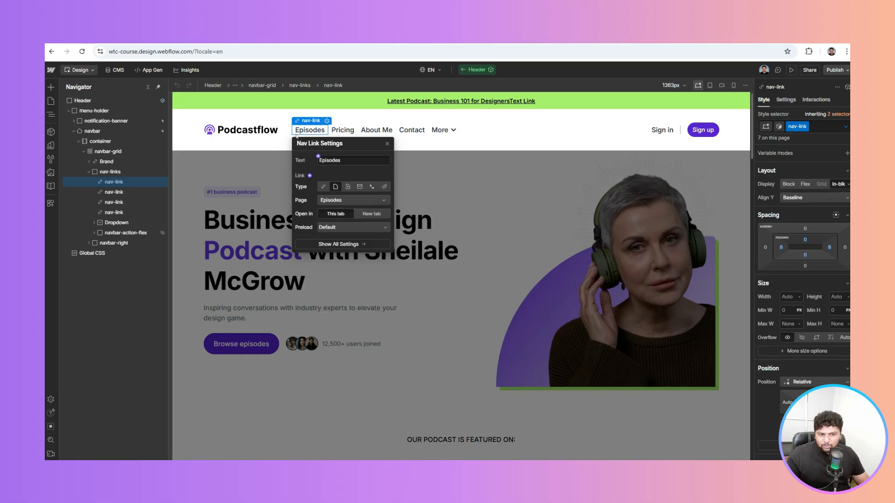
Try editing the Episodes link's text by removing its last letter and restoring it.
click(359, 160)
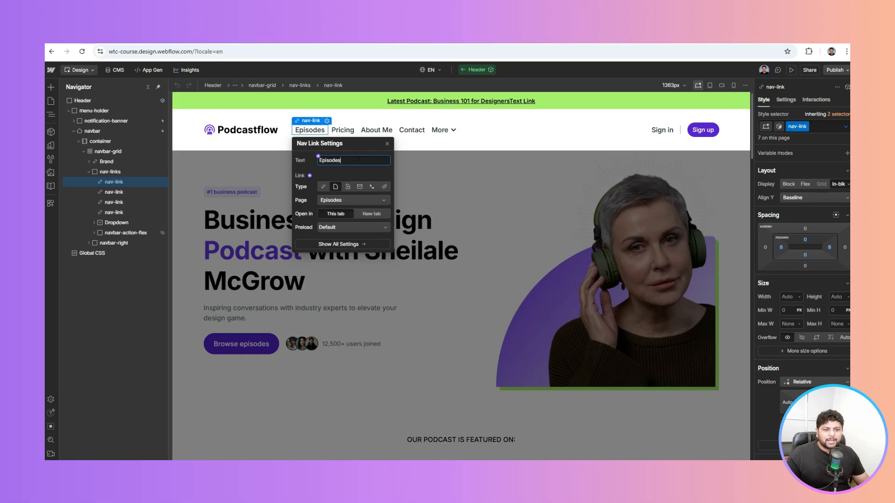
key(BackSpace)
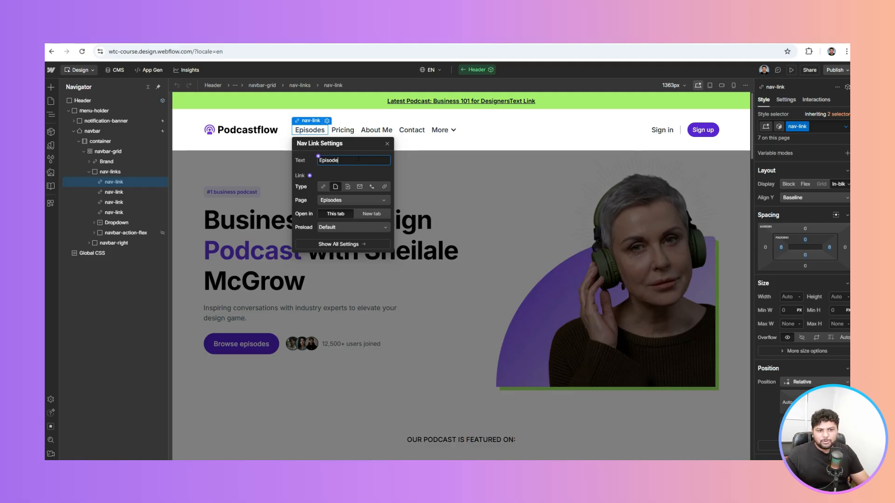
text(s)
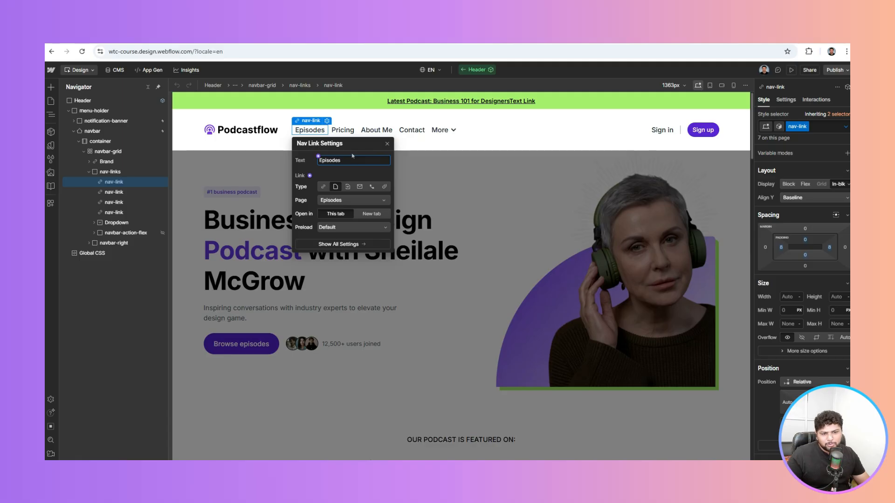
Inspect the settings of the Pricing, About Me, Contact and More items in the header navigation.
click(341, 131)
click(370, 132)
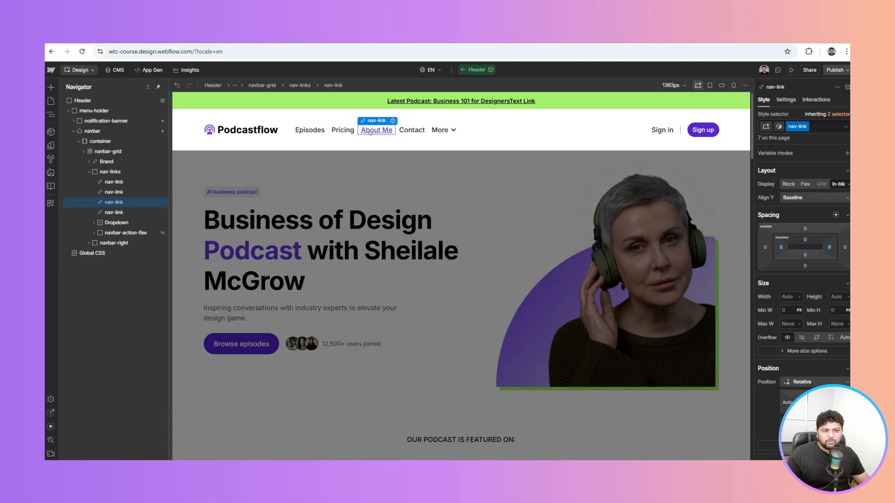
click(412, 131)
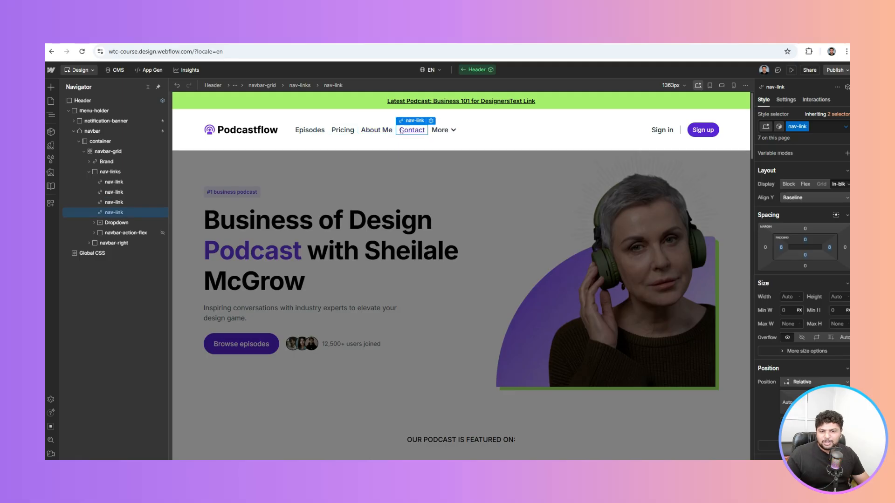
click(449, 132)
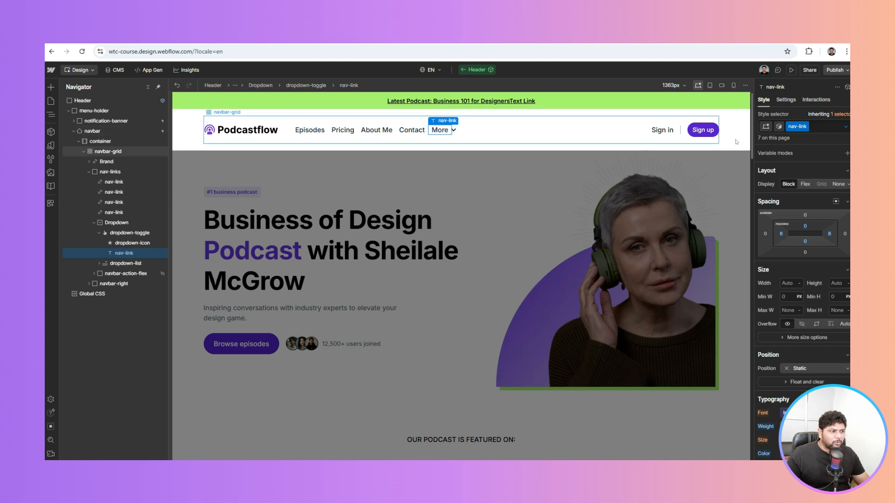
click(785, 100)
click(412, 130)
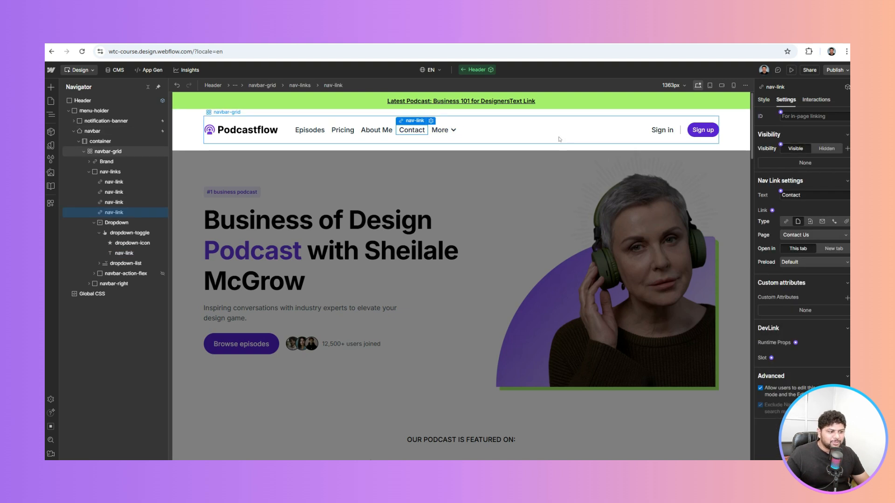
click(438, 128)
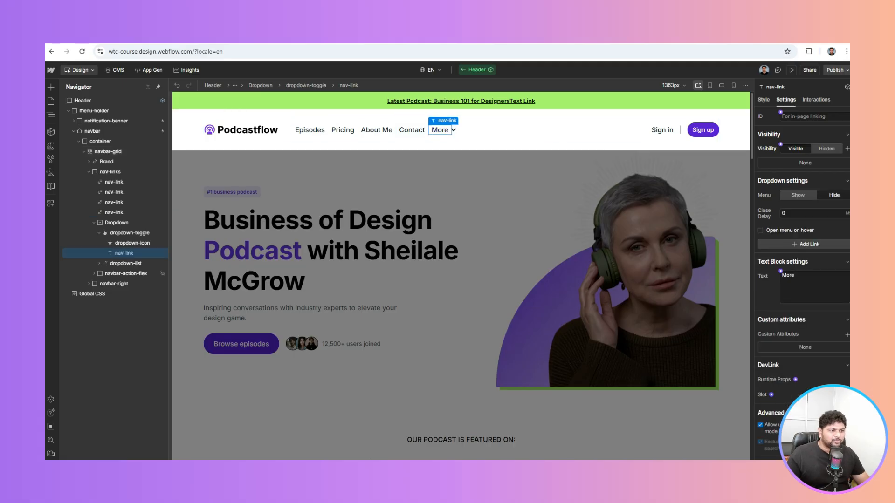
Show the More dropdown's menu on the canvas and inspect its Styleguide, Changelog, License and Legal Page links.
click(798, 196)
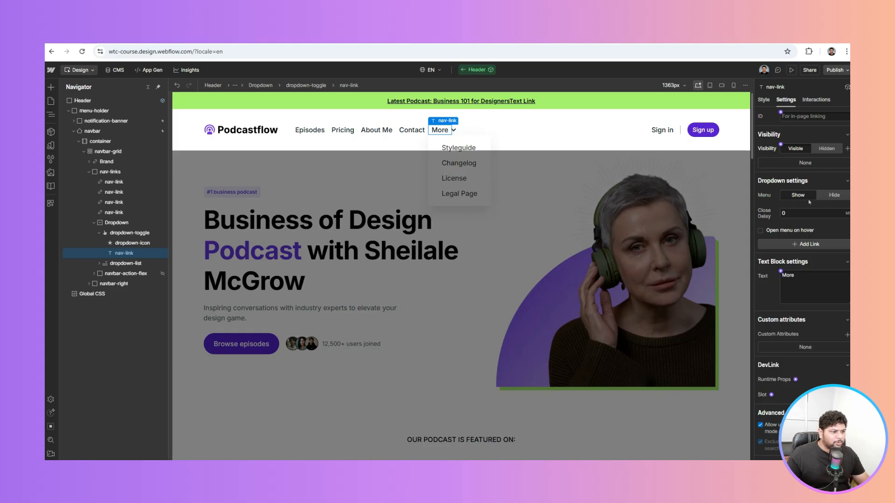
click(458, 148)
click(453, 163)
click(453, 178)
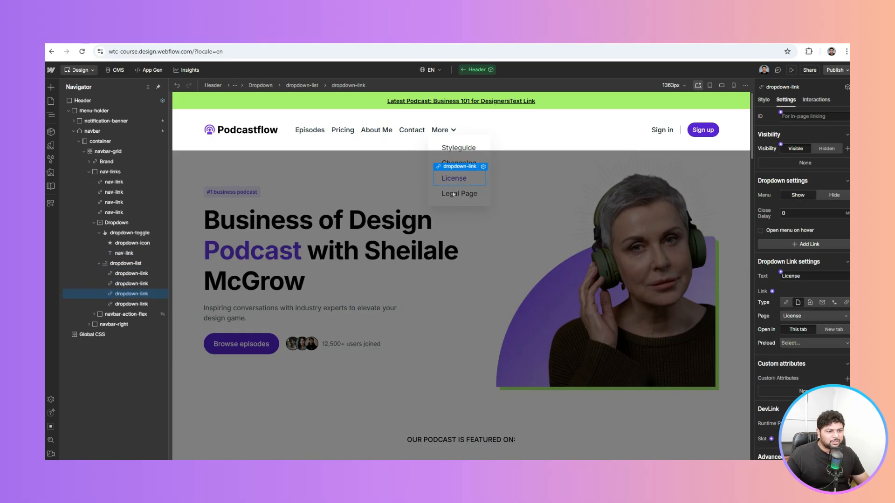
click(452, 194)
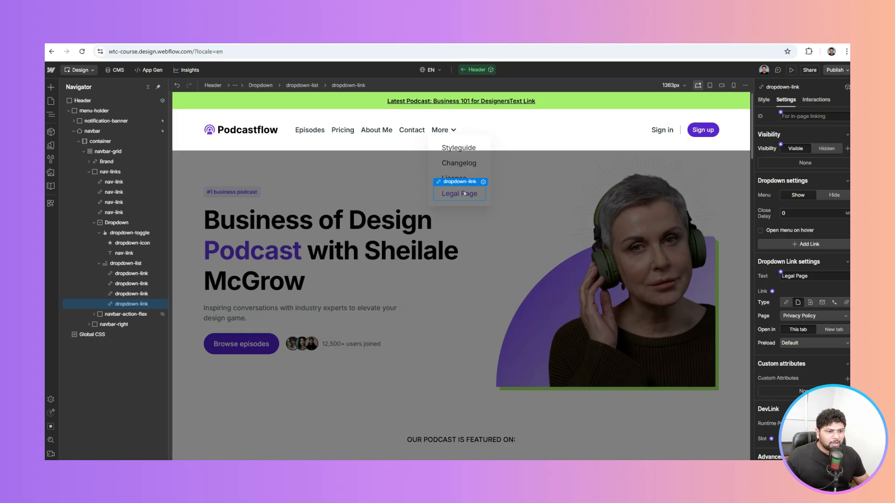
Duplicate the Legal Page link in the More dropdown, undo it, then duplicate it again and delete the copy.
key(ctrl+d)
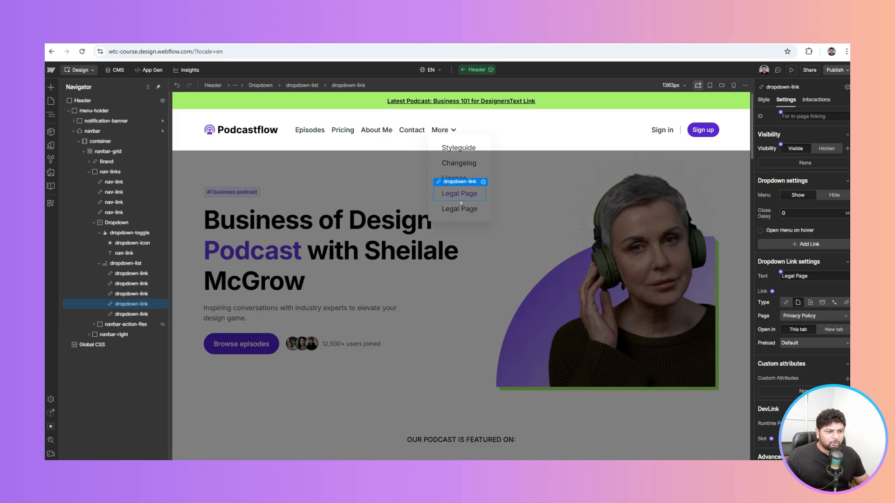
key(ctrl+z)
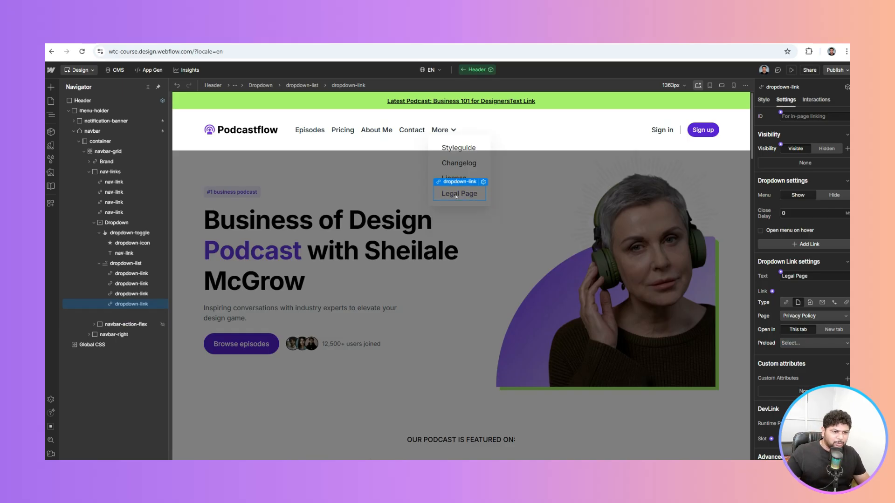
key(ctrl+d)
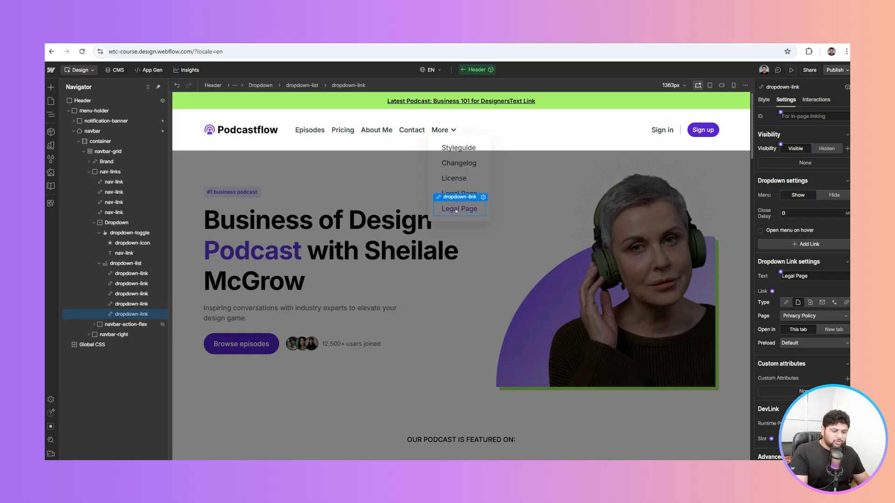
key(Delete)
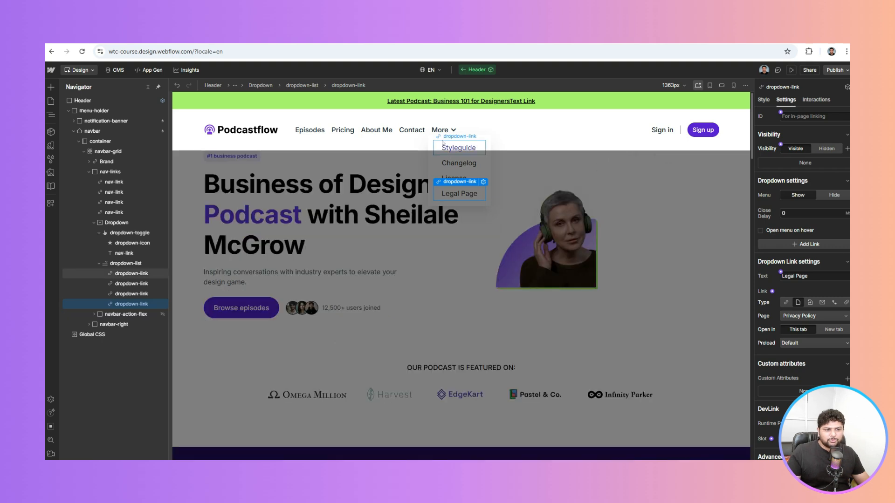
Select the whole Dropdown element in the header's nav-links and hide its menu.
click(443, 145)
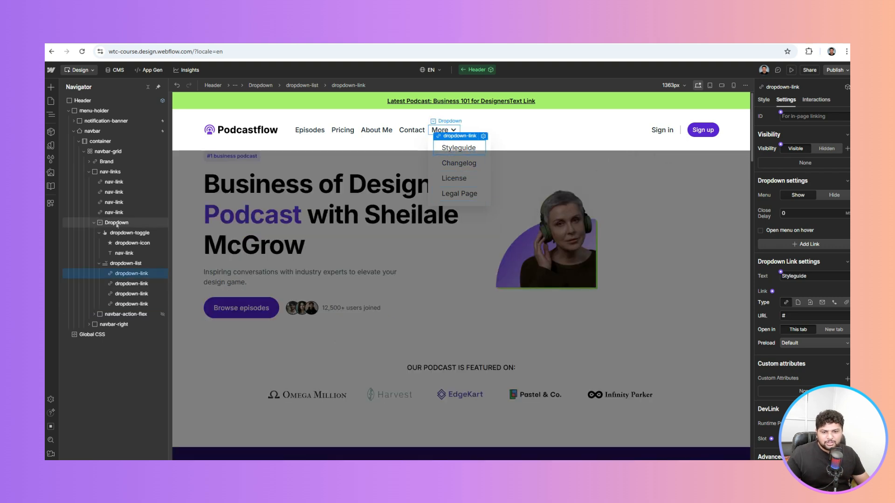
click(140, 223)
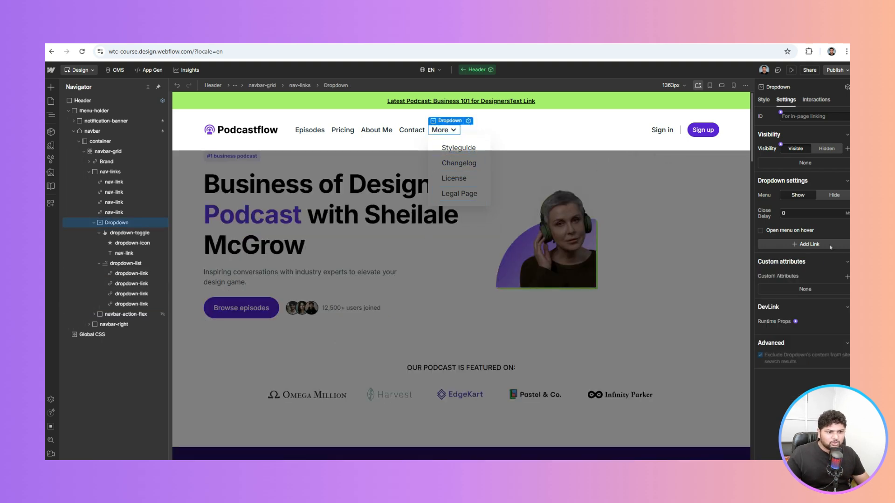
click(828, 198)
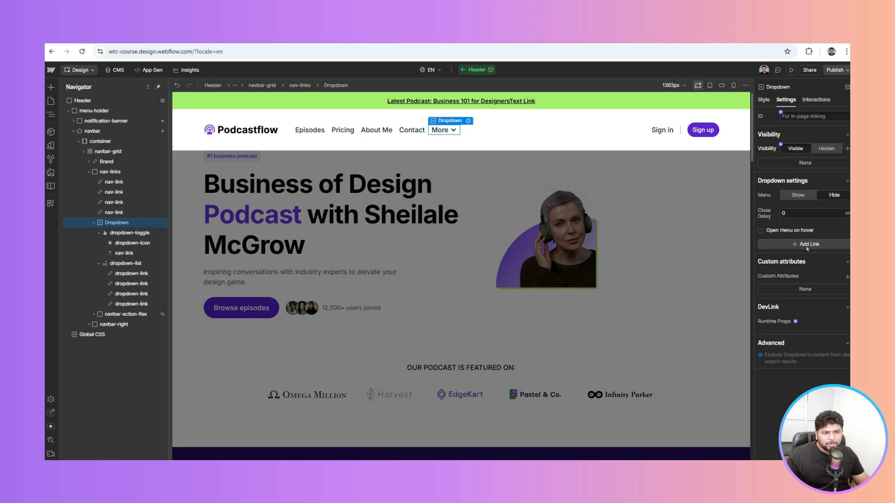
Examine the link settings of Sign in and Sign up, the header logo's image settings and its Brand link.
click(662, 132)
click(703, 130)
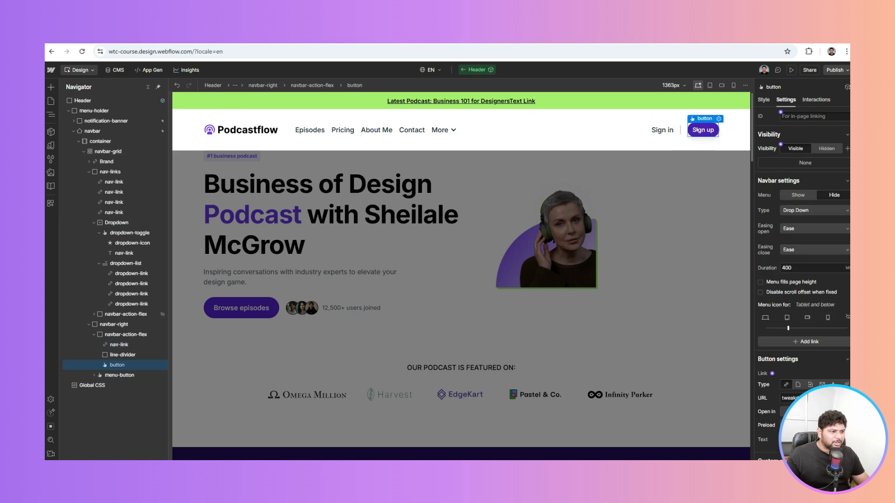
scroll(787, 199, down, 5)
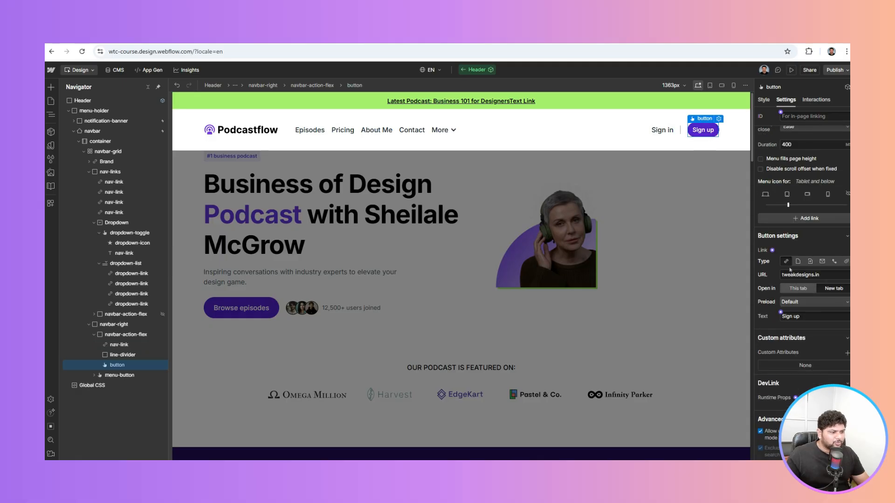
click(247, 134)
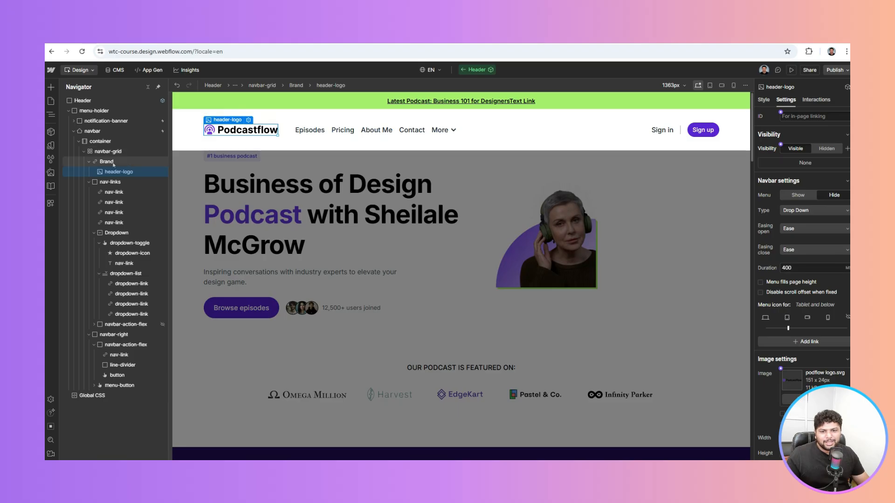
click(113, 163)
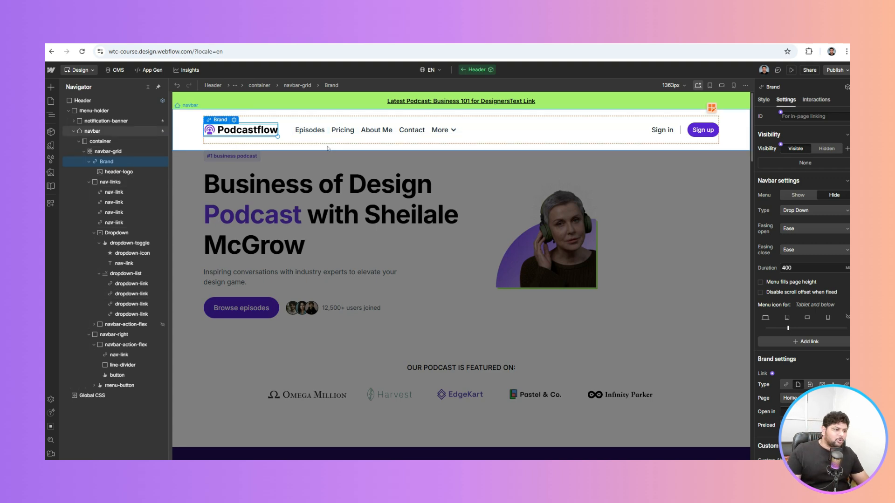
Leave the Header component and delete "Business of" from the start of the hero heading.
click(431, 188)
click(348, 210)
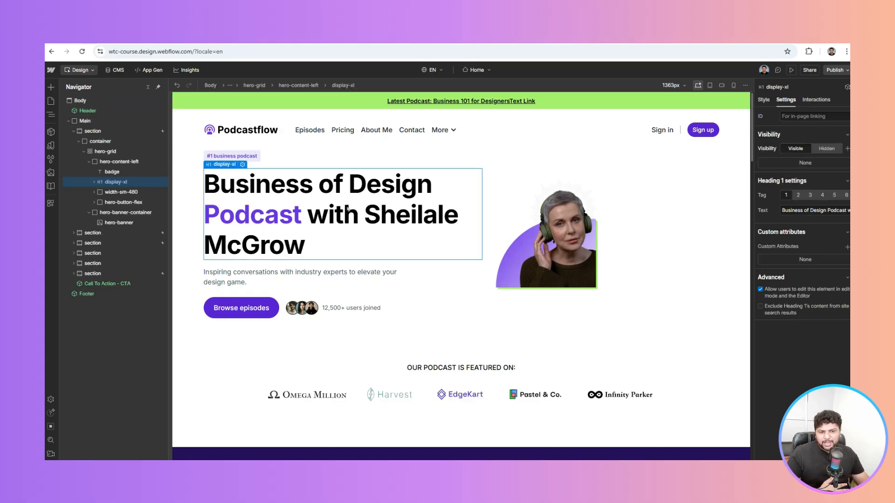
double_click(413, 220)
click(339, 240)
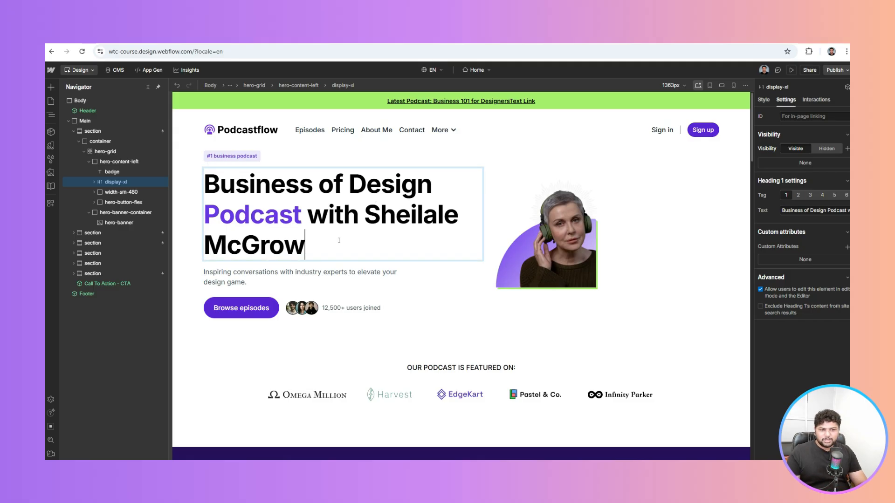
key(ctrl+a)
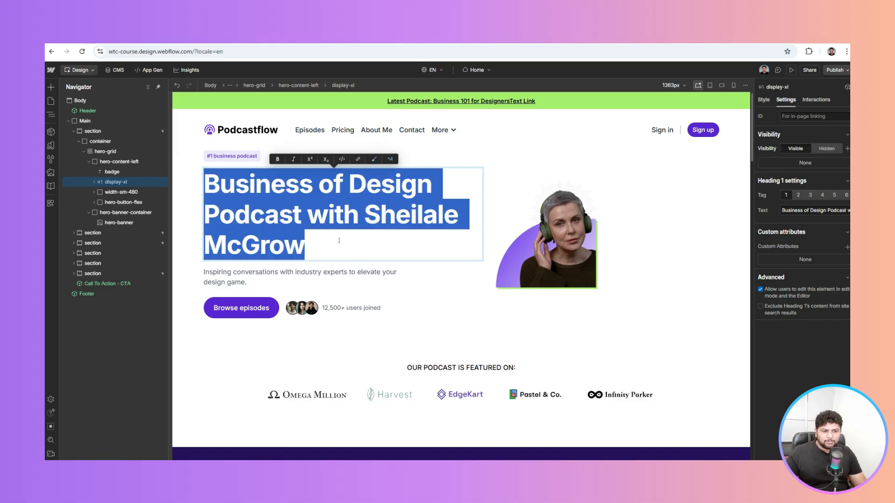
key(Left)
key(shift+Right)
key(shift+Right)
key(shift+Right)
key(shift+Right)
key(shift+Right)
key(shift+Right)
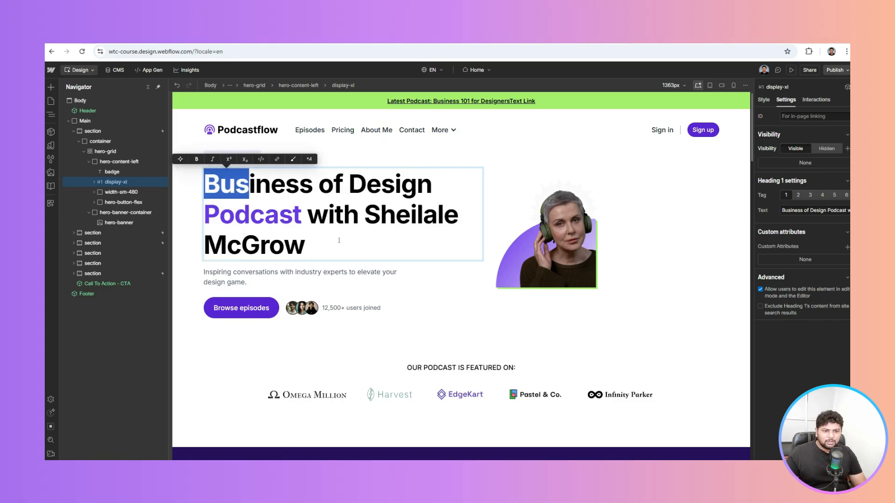
key(shift+Right)
key(shift+Right)
key(shift+Right)
key(shift+Right)
key(shift+Right)
key(shift+Right)
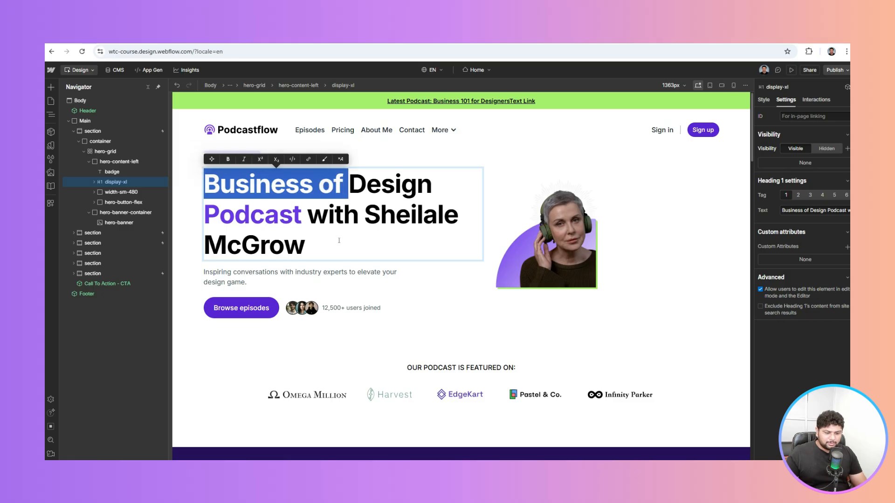
key(BackSpace)
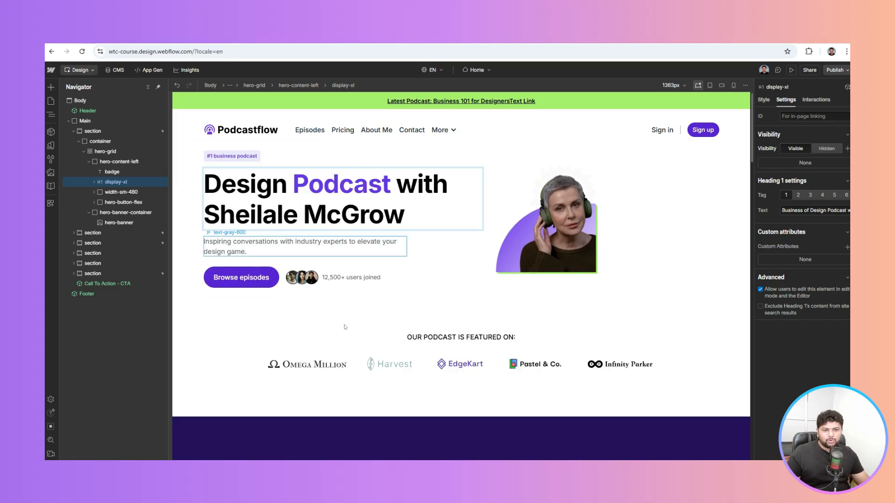
key(Escape)
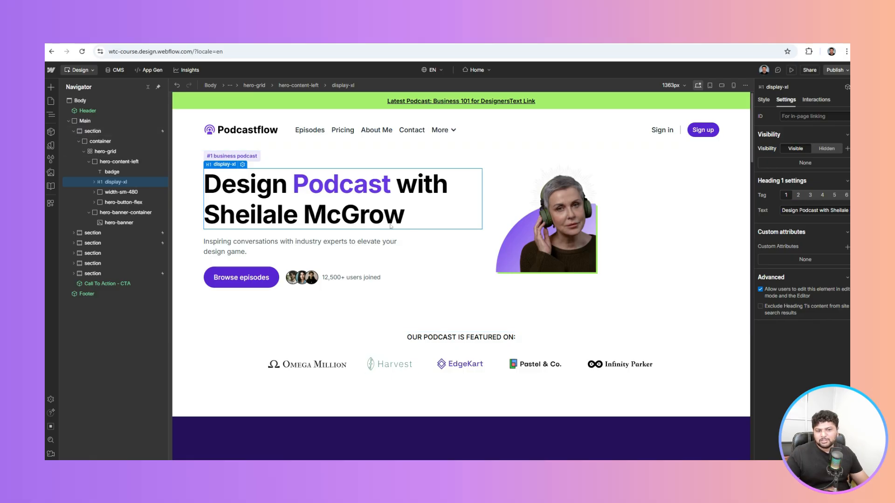
Inspect the hero section, its descriptive paragraph and the Browse episodes button.
click(325, 291)
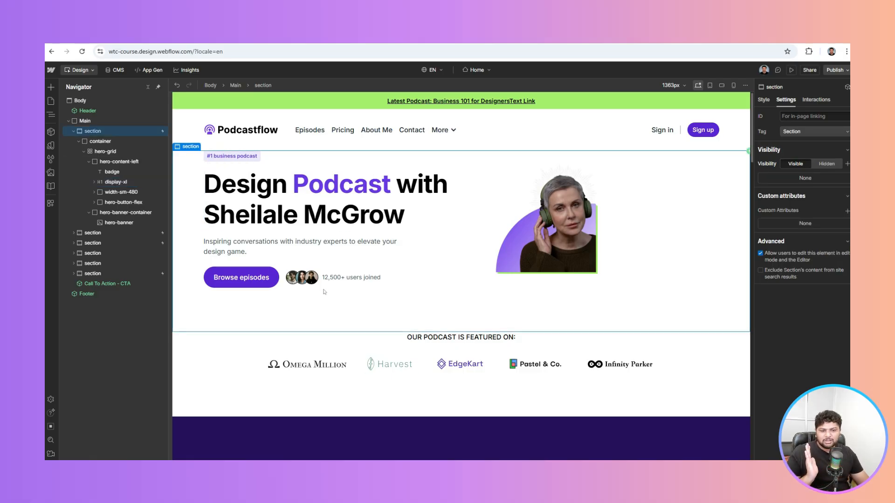
click(255, 247)
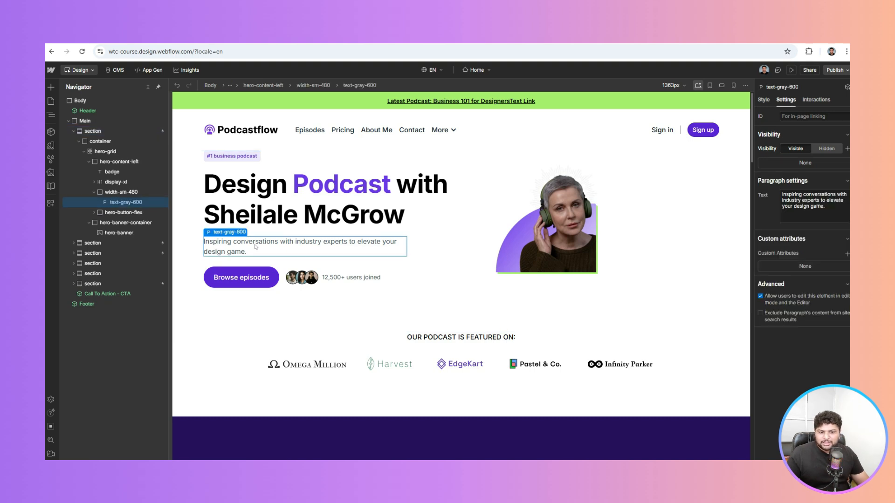
click(242, 278)
Try replacing the users-collage.svg image beside Browse episodes with the location, call and arrow icons from the assets, and undo the replacements.
click(312, 279)
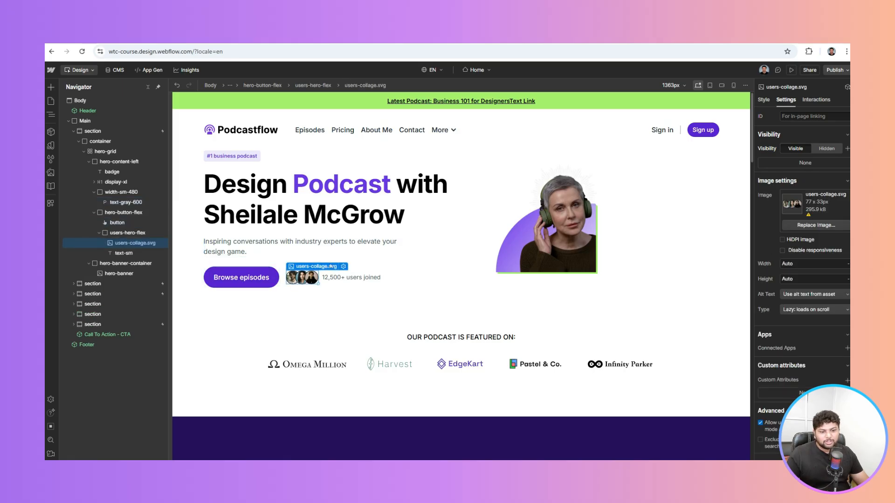
click(344, 266)
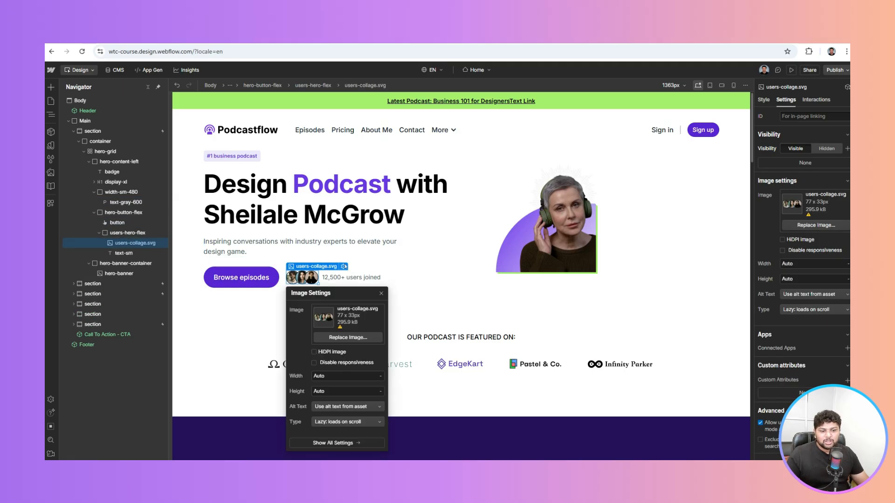
click(351, 337)
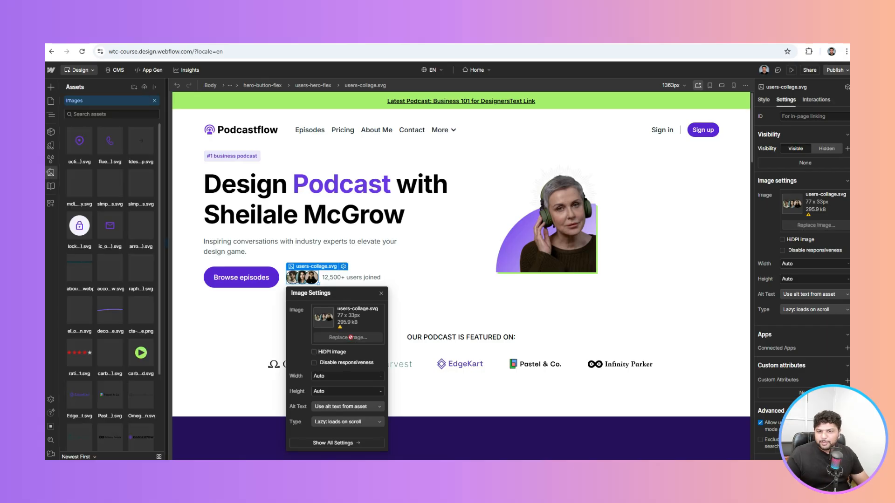
click(82, 139)
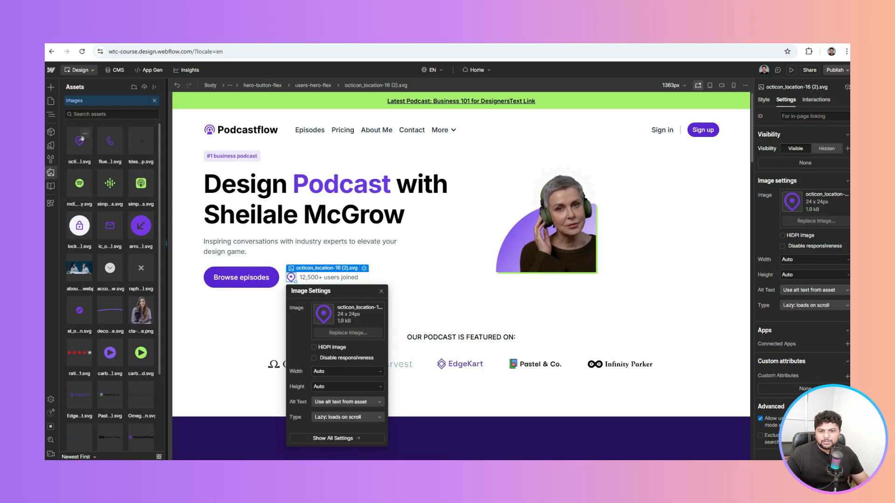
click(110, 142)
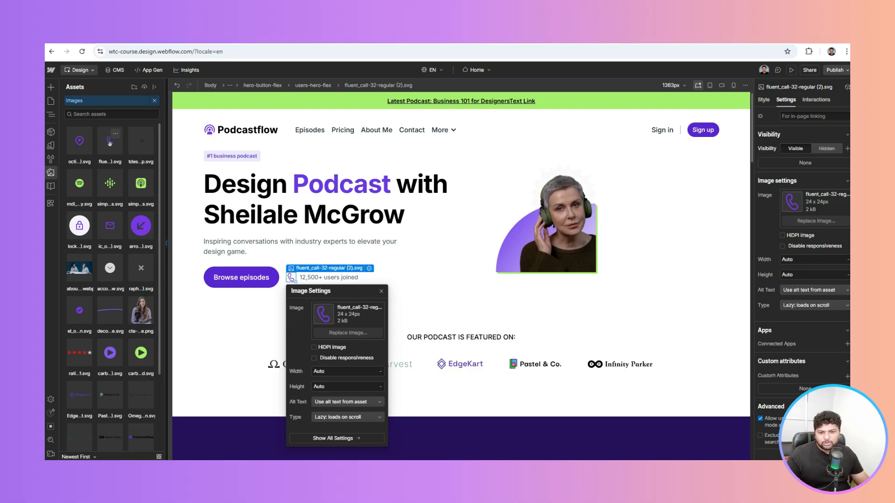
key(ctrl+z)
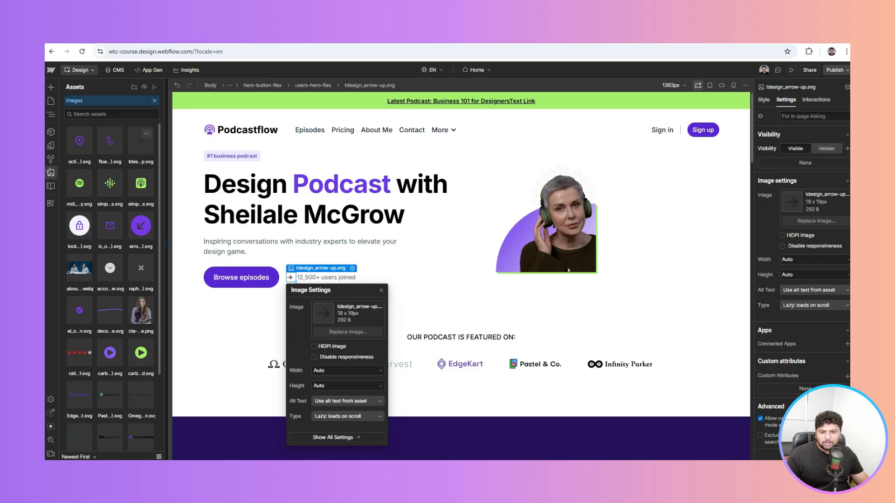
key(z)
click(406, 256)
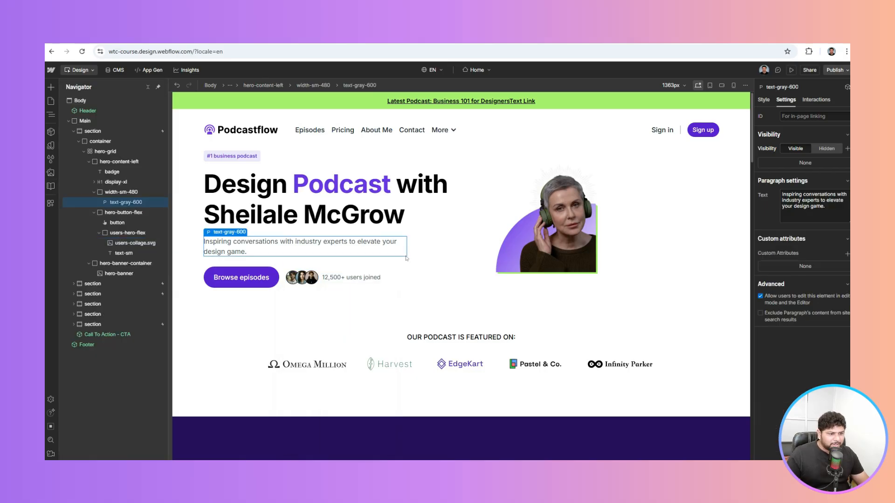
Inspect the image settings of the hero banner and of the Omega Million and Harvest logos in the featured-on row.
click(571, 234)
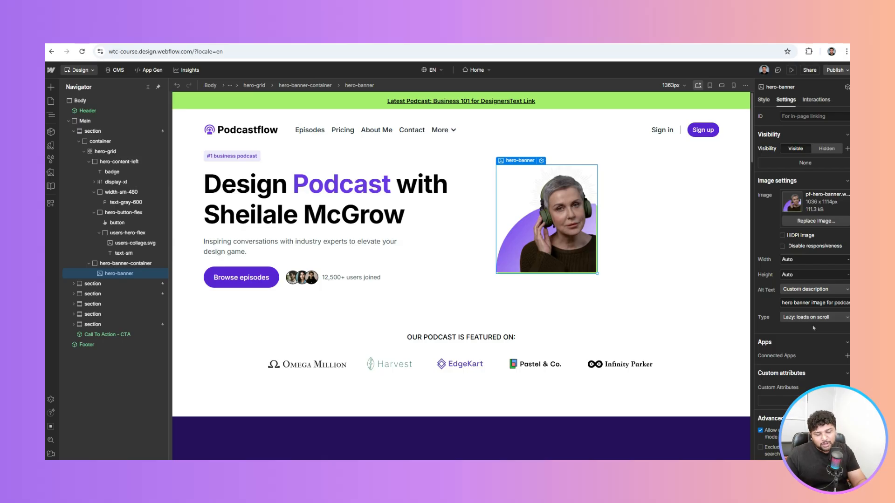
click(443, 248)
scroll(443, 247, down, 1)
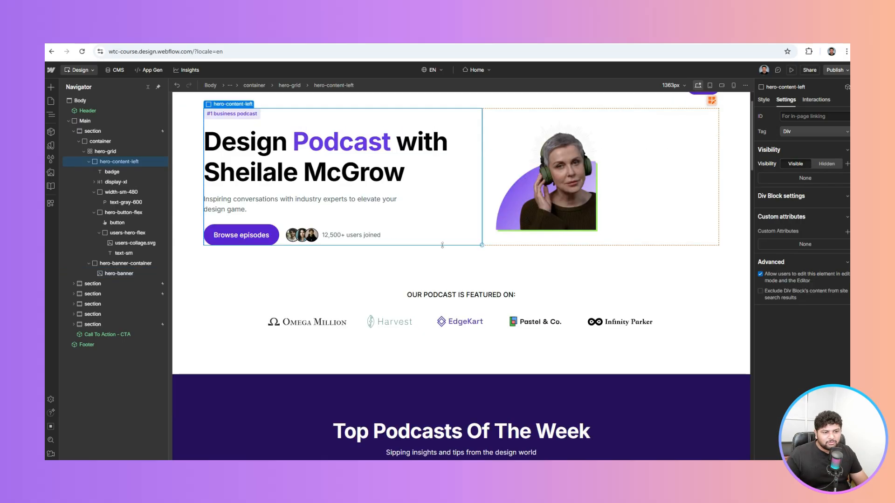
click(330, 329)
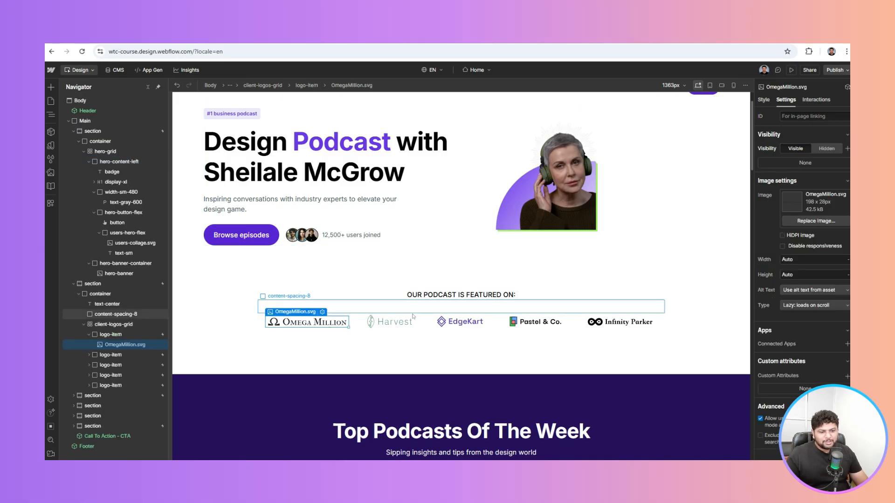
click(400, 321)
Review the home page from the hero through the Top Podcasts Of The Week cards to the full episode grid.
scroll(400, 321, down, 7)
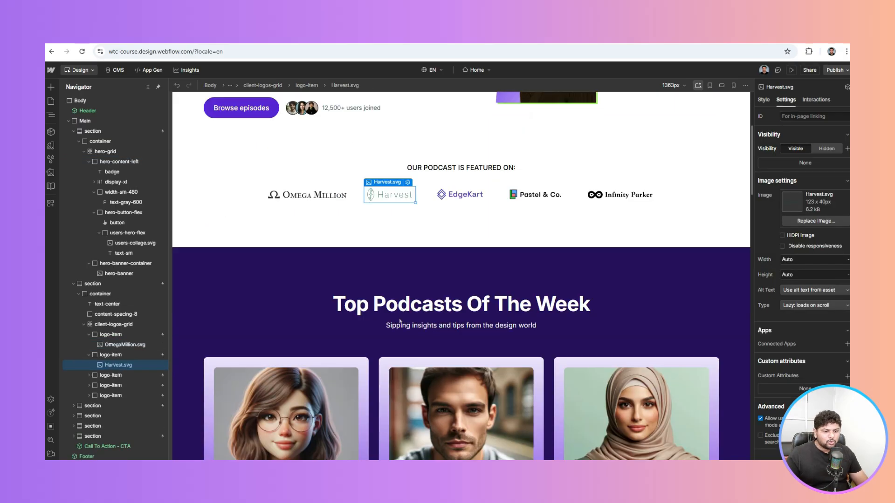
scroll(400, 321, up, 3)
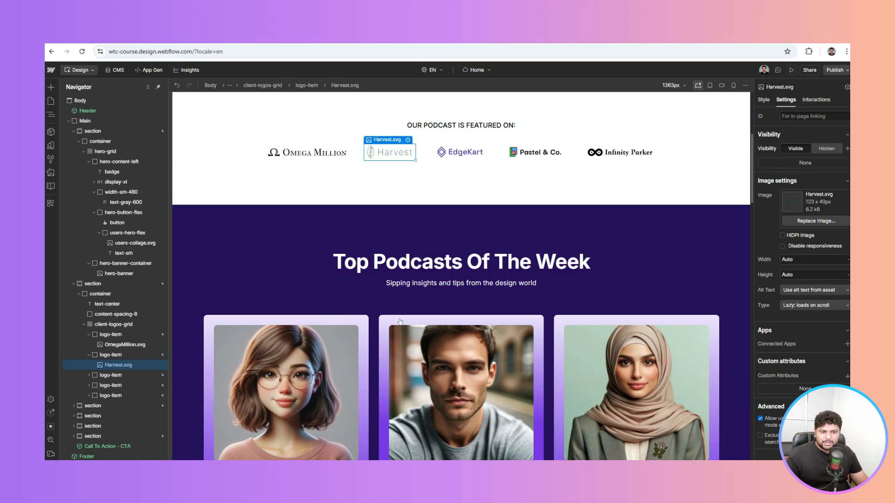
scroll(399, 322, down, 1)
scroll(400, 321, down, 1)
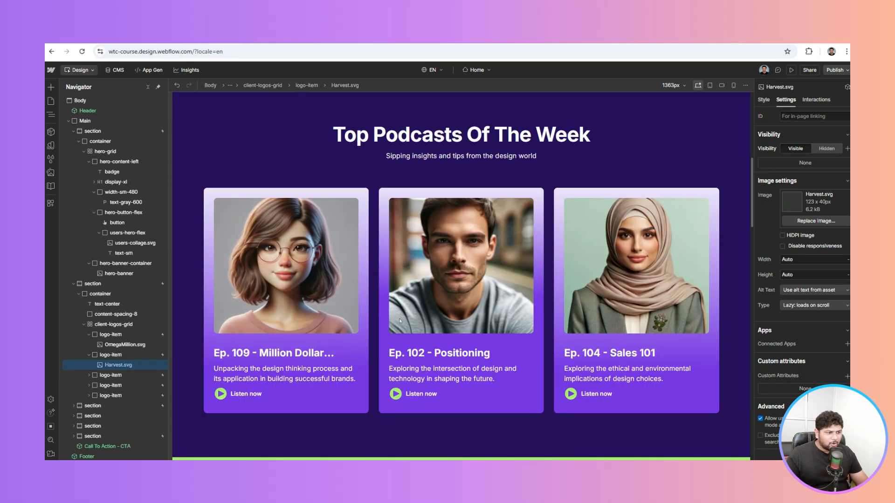
scroll(399, 320, up, 7)
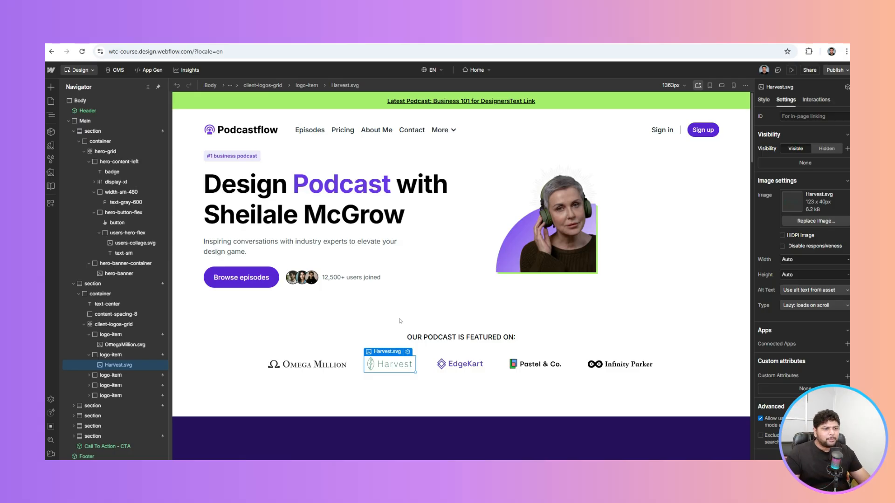
scroll(417, 259, down, 10)
scroll(418, 223, down, 10)
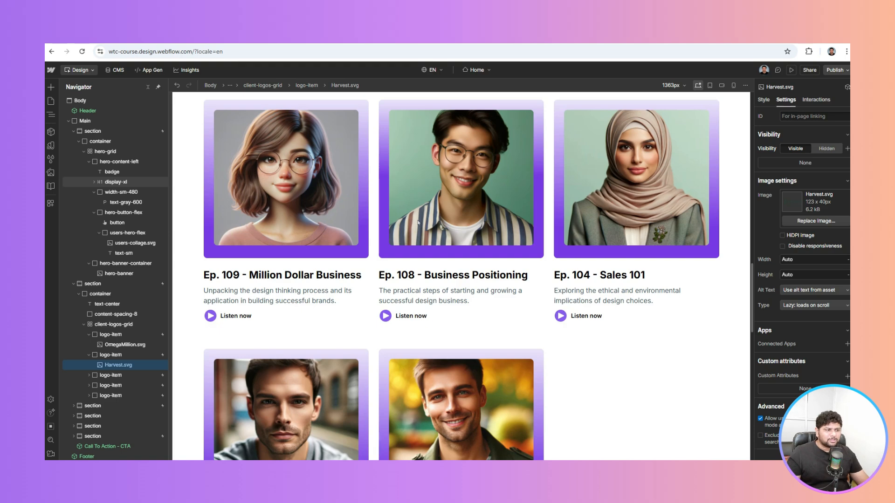
scroll(418, 222, up, 15)
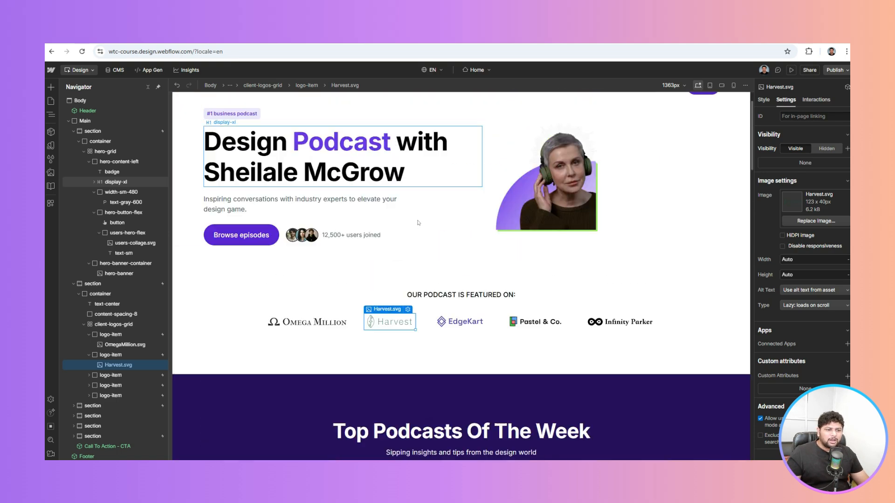
scroll(418, 223, down, 8)
scroll(418, 224, up, 4)
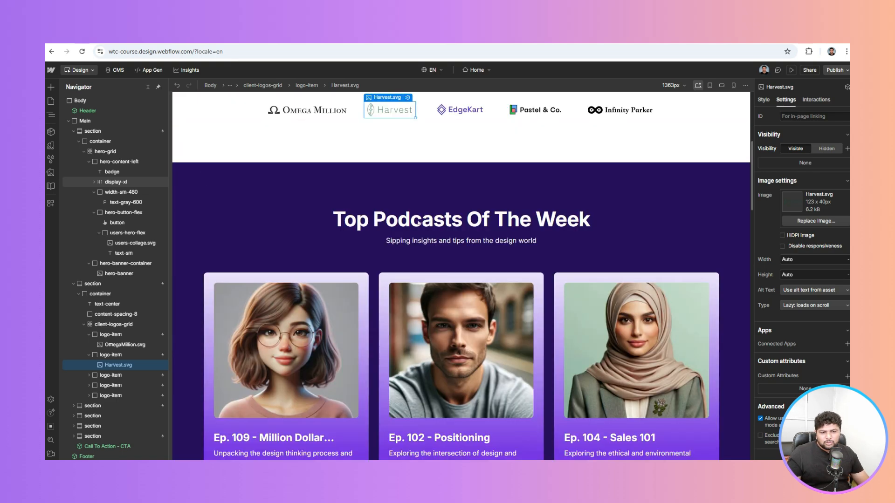
scroll(418, 224, down, 3)
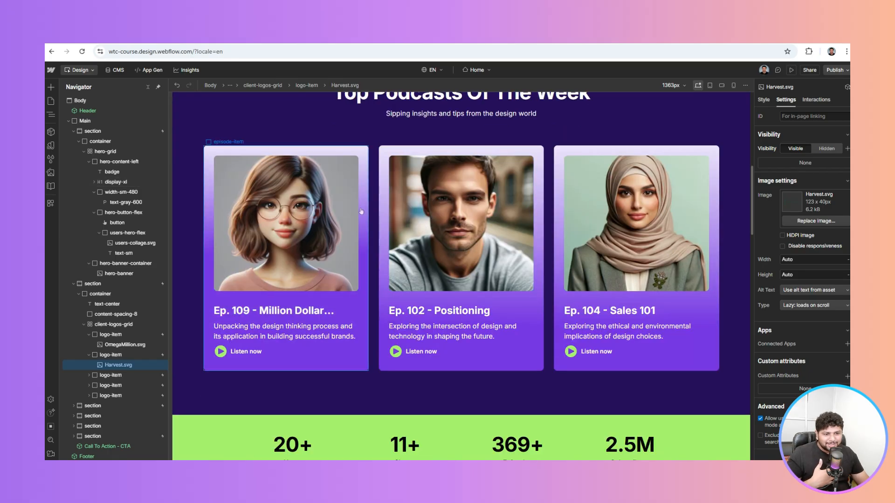
Select the Collection List Wrapper around the Top Podcasts Of The Week cards and collapse the sections above it in the element tree.
click(361, 212)
click(110, 365)
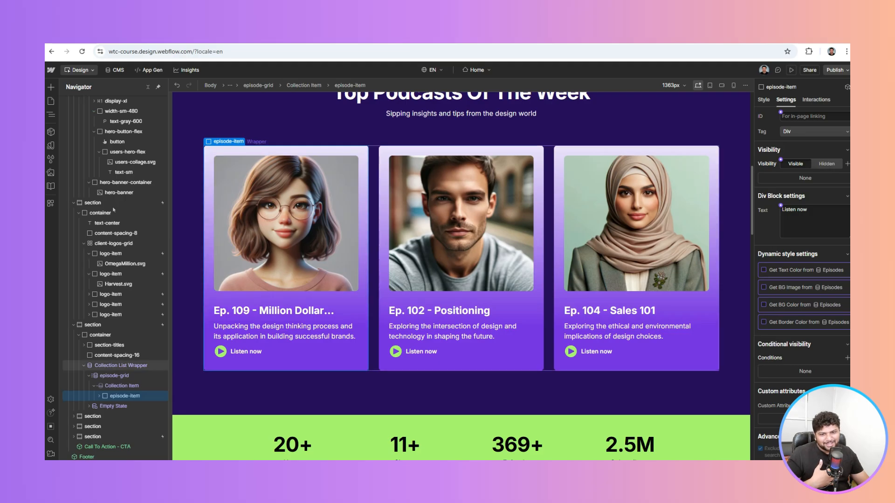
scroll(114, 209, up, 2)
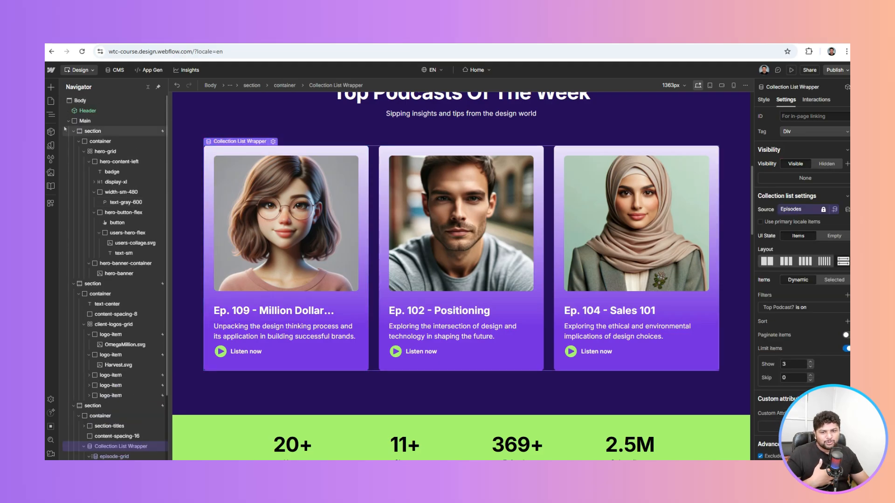
click(69, 121)
click(69, 121)
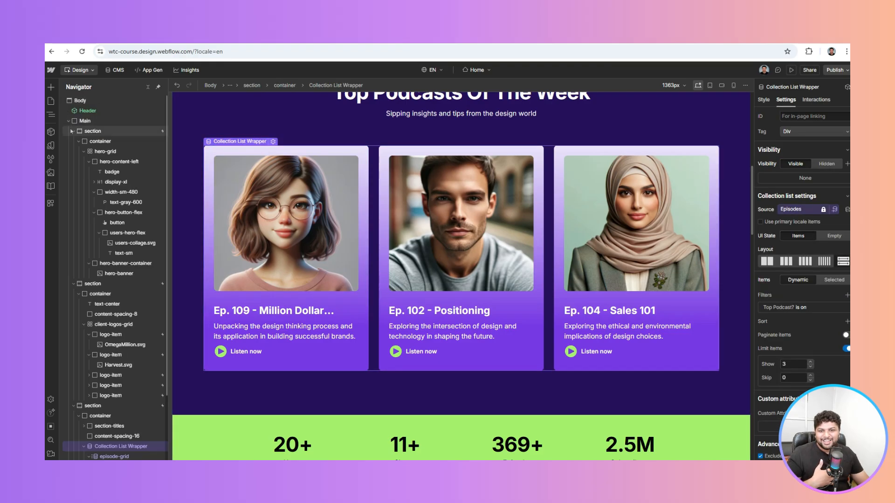
click(74, 141)
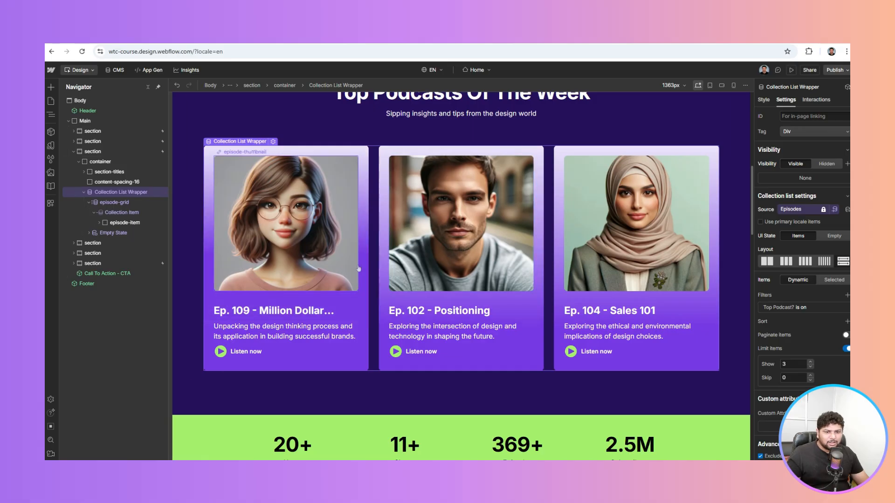
Examine the first episode card's thumbnail and title bindings, its card styles and the Collection List Wrapper's settings.
click(278, 216)
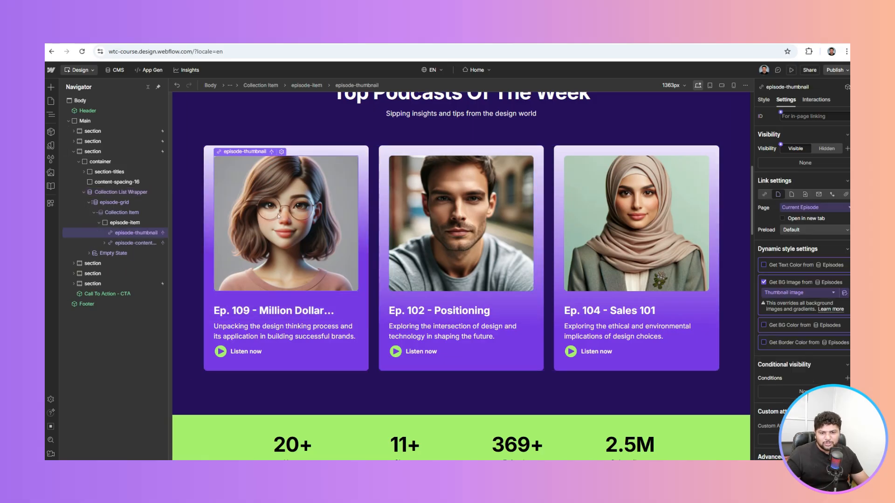
click(265, 311)
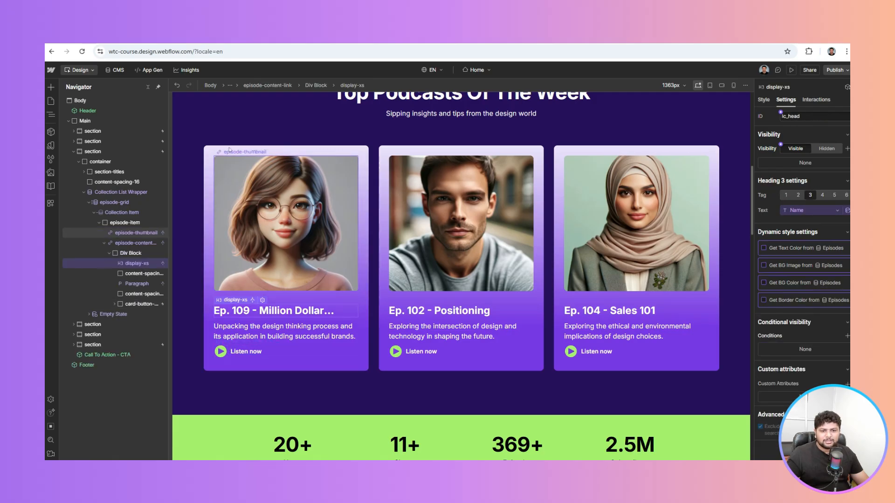
click(209, 153)
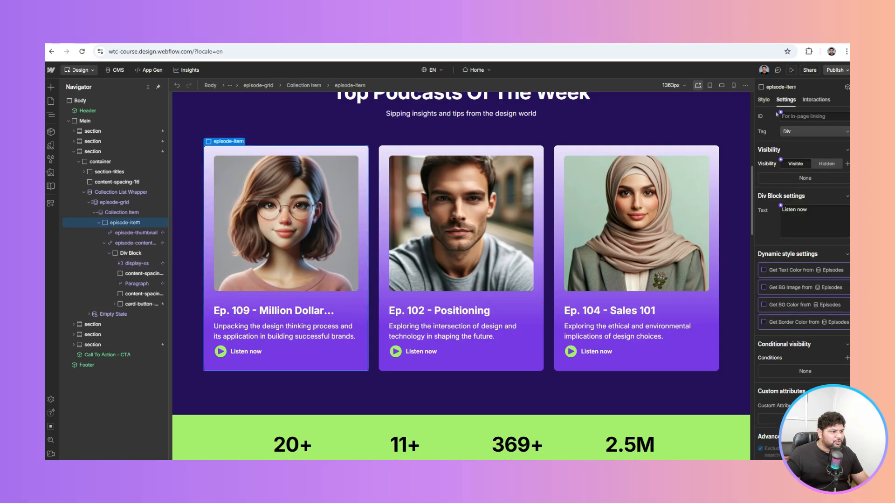
click(763, 100)
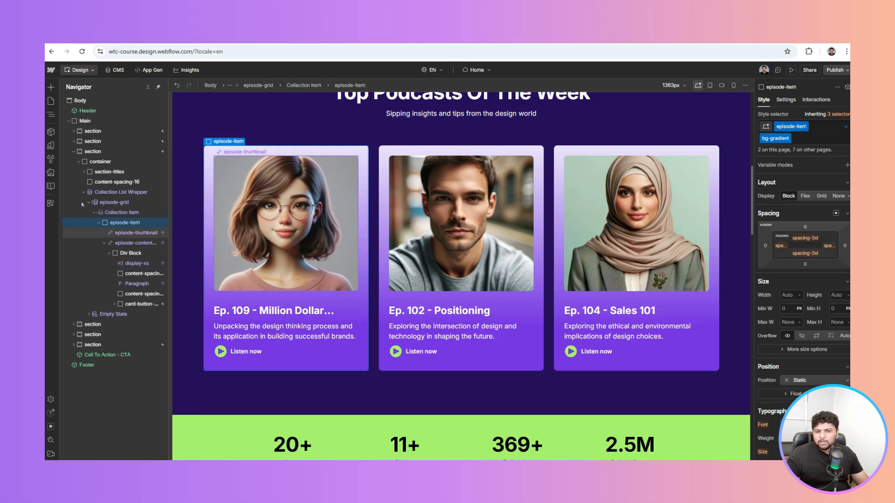
click(98, 192)
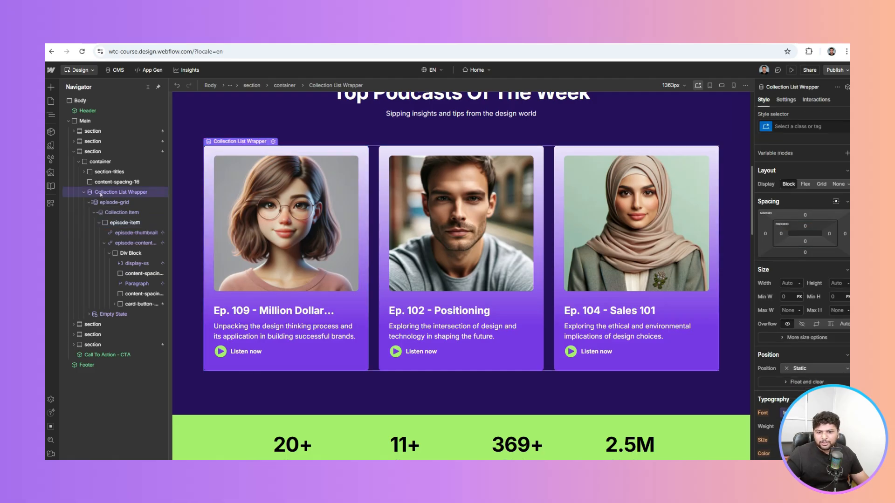
key(d)
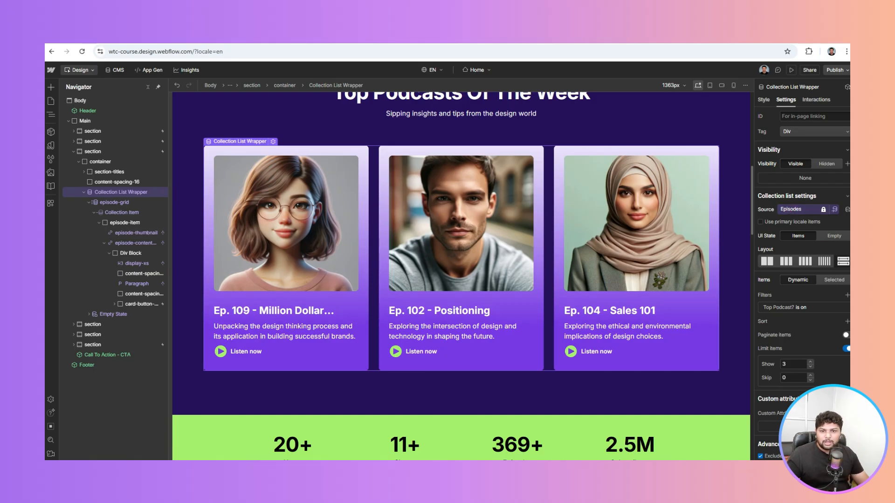
Permanently delete all items from the Episodes collection in the CMS.
click(114, 71)
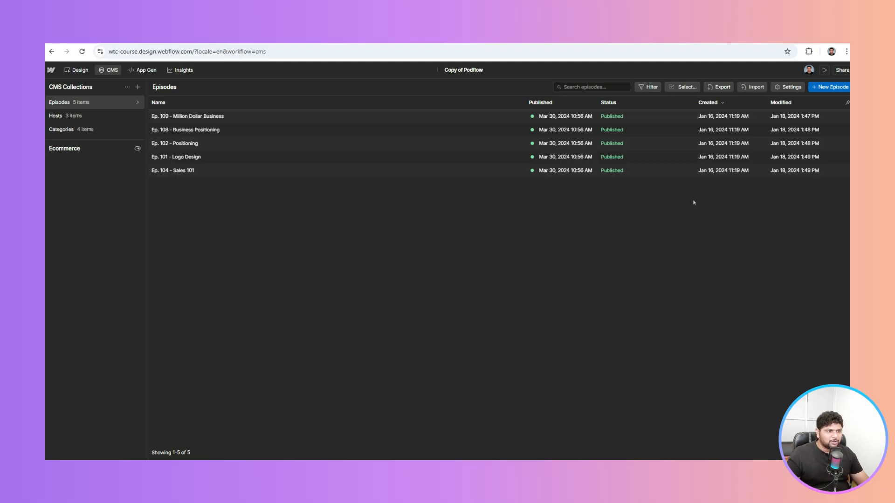
click(681, 87)
click(154, 102)
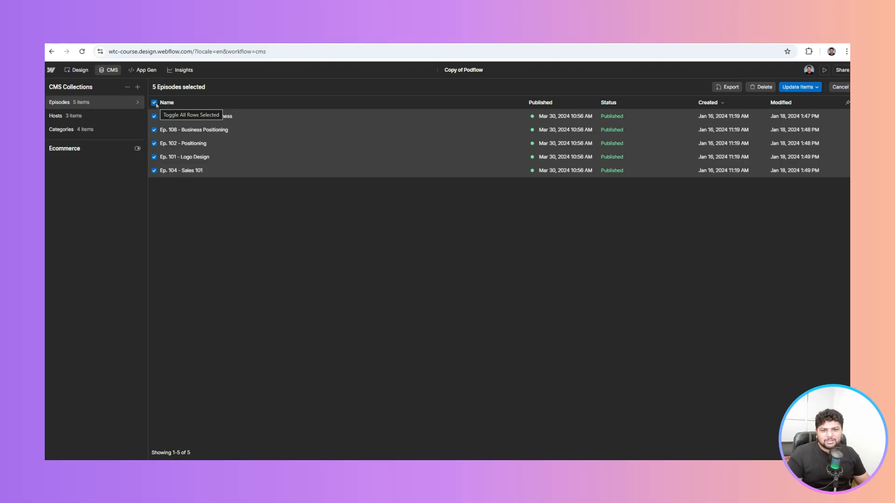
click(761, 86)
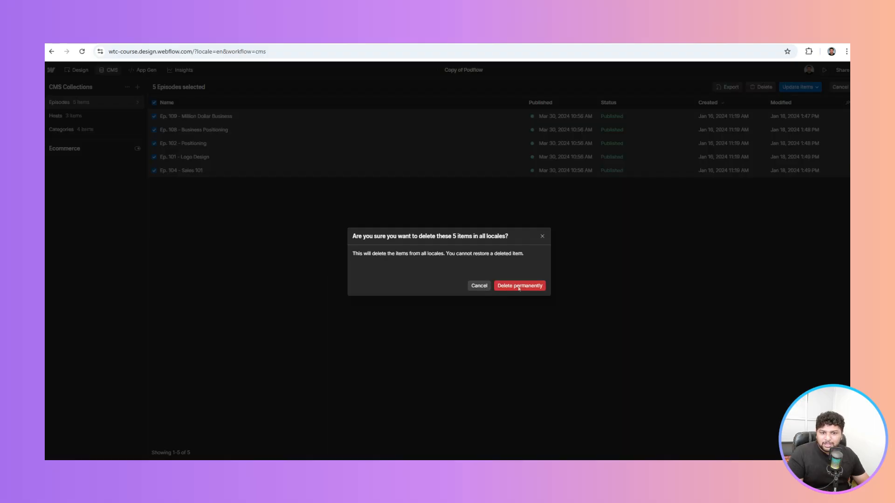
click(517, 286)
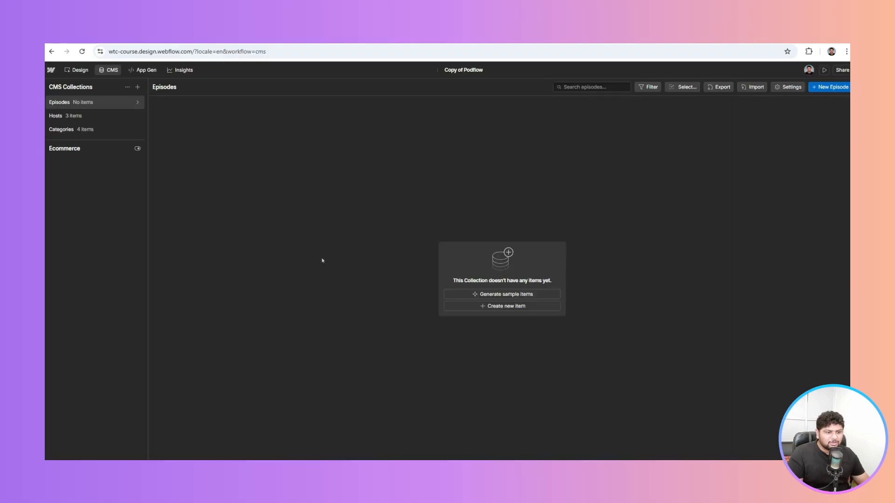
Look through the items of the Hosts and Categories collections and return to the Episodes collection.
click(88, 123)
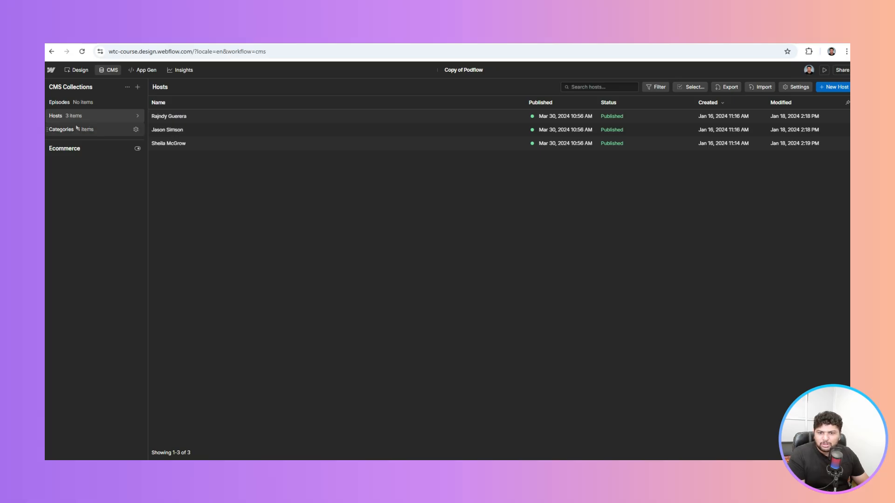
click(78, 128)
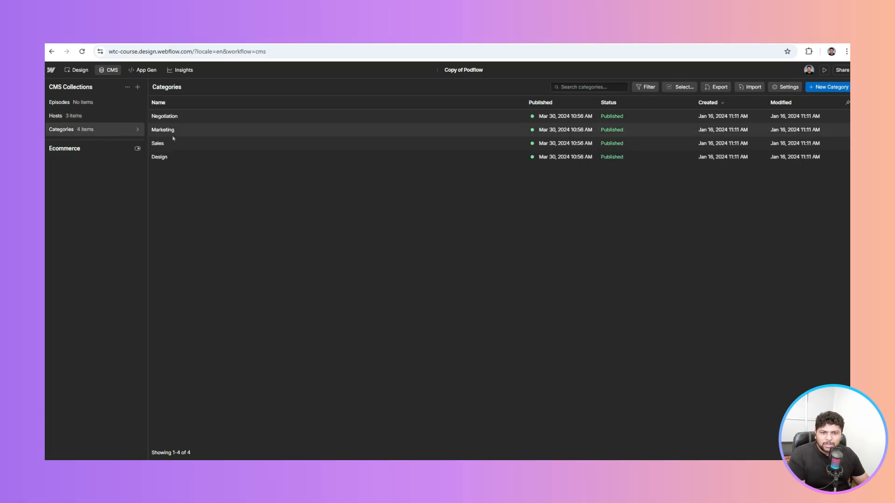
click(70, 102)
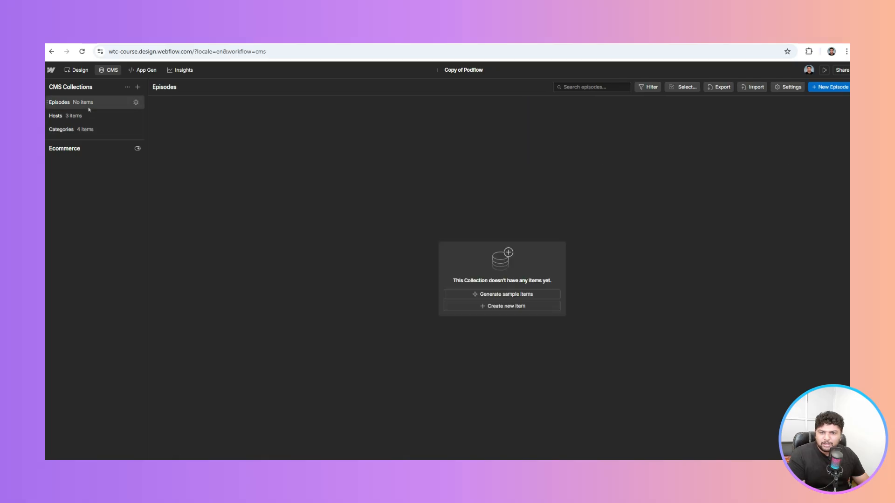
Start a new episode item and name it "Webflow template customization".
click(829, 87)
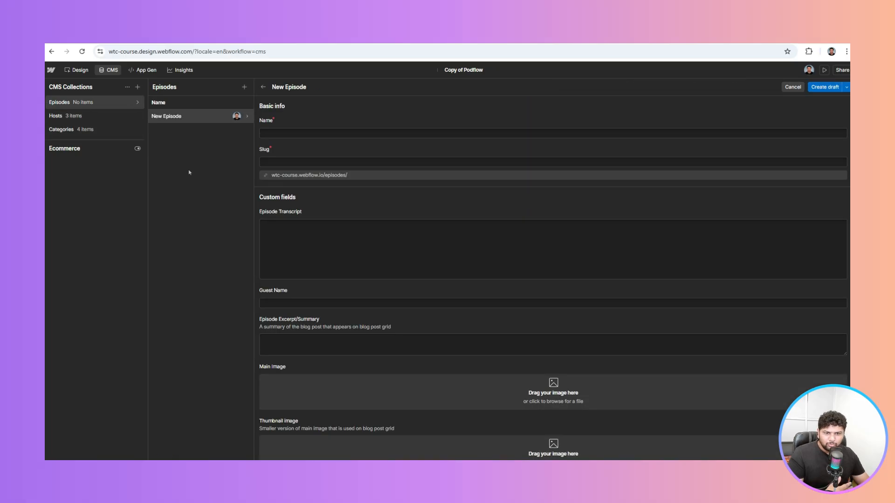
click(284, 134)
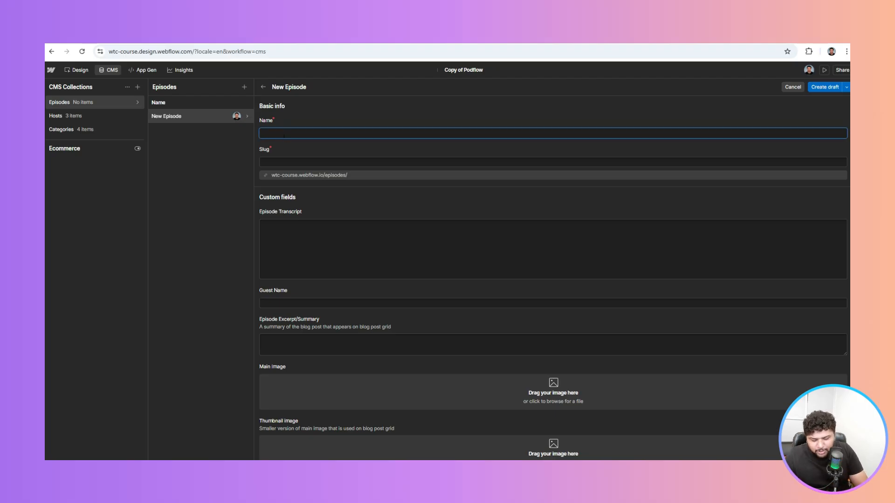
text(Webflow template customization)
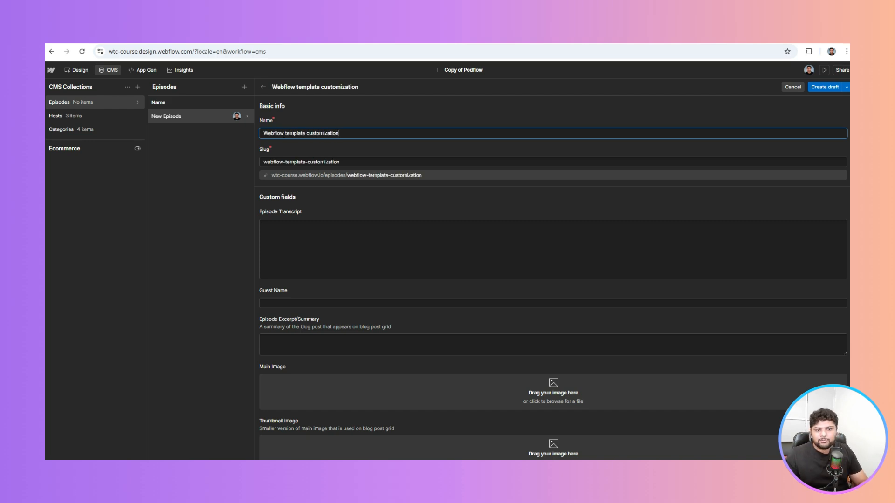
Examine the content types that can be inserted into the Episode Transcript field, from headings and lists to embeds and code blocks.
click(294, 233)
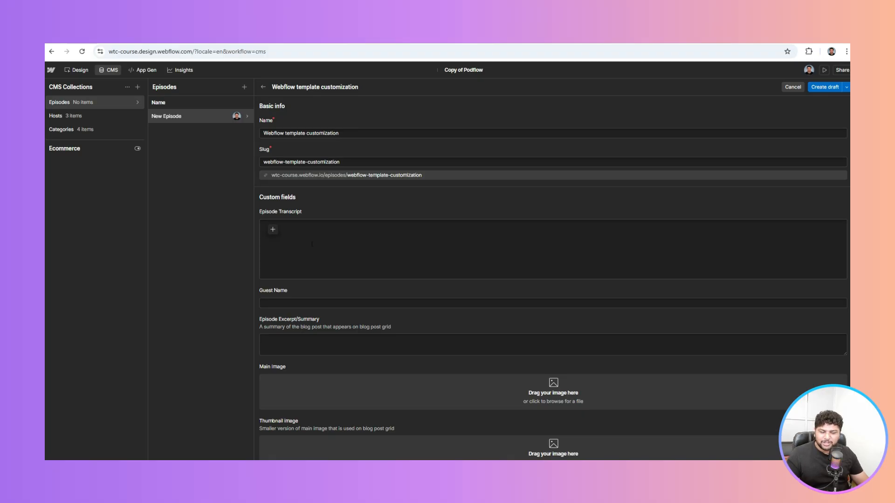
click(272, 229)
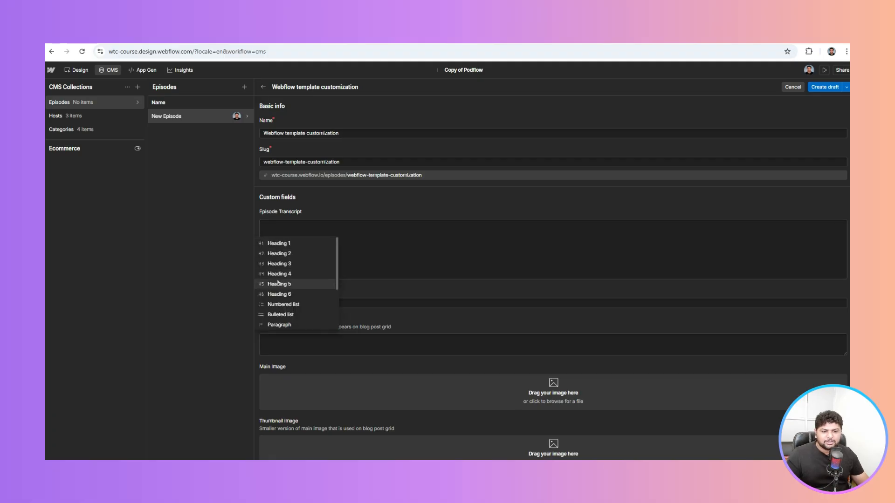
scroll(280, 272, down, 2)
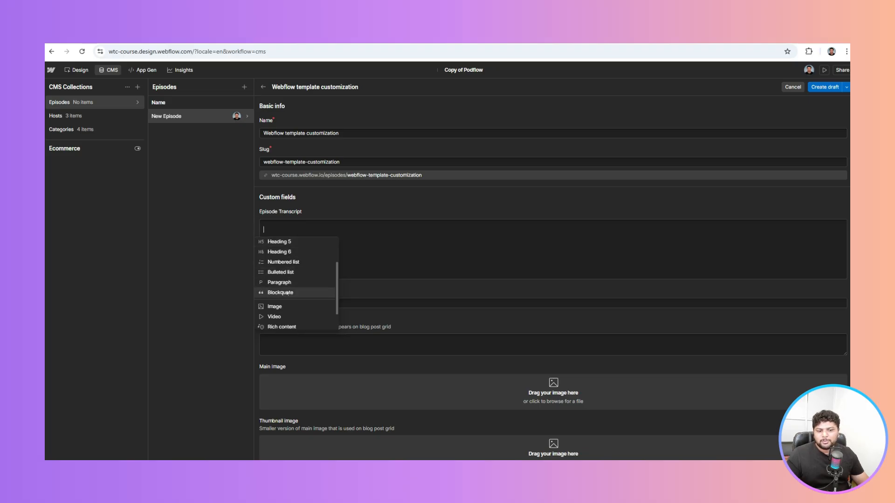
scroll(286, 293, down, 2)
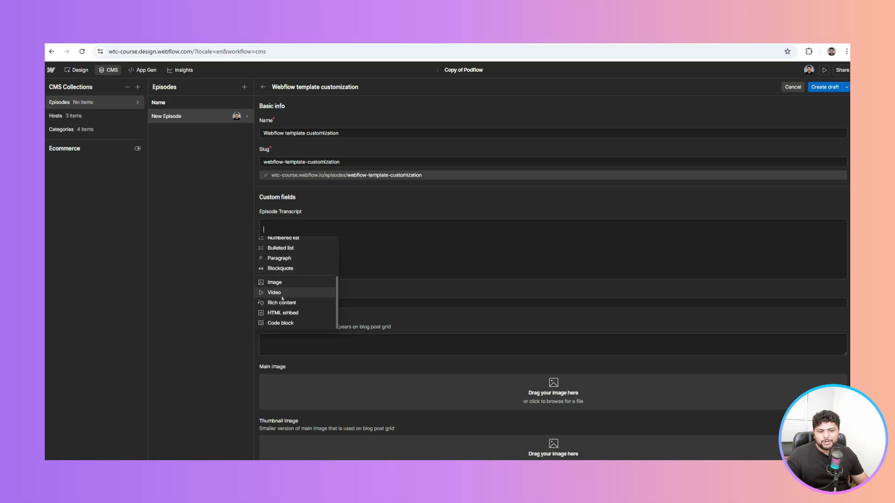
scroll(285, 288, down, 1)
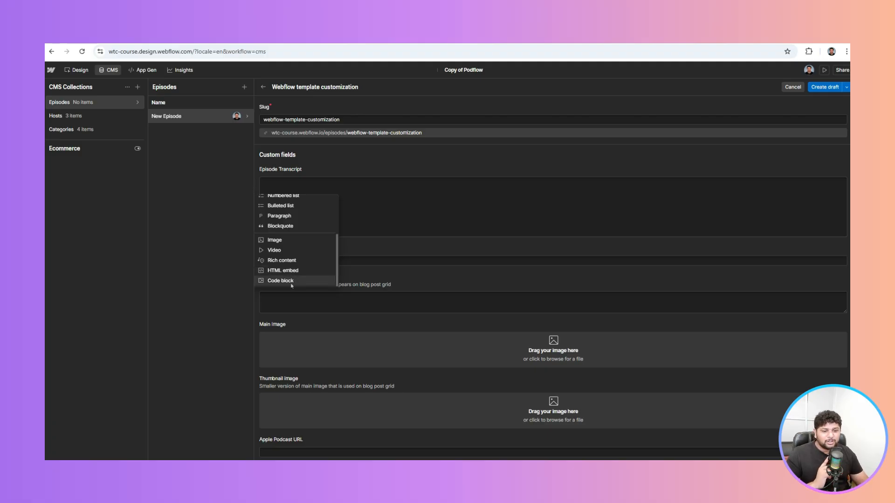
click(405, 257)
scroll(405, 257, down, 1)
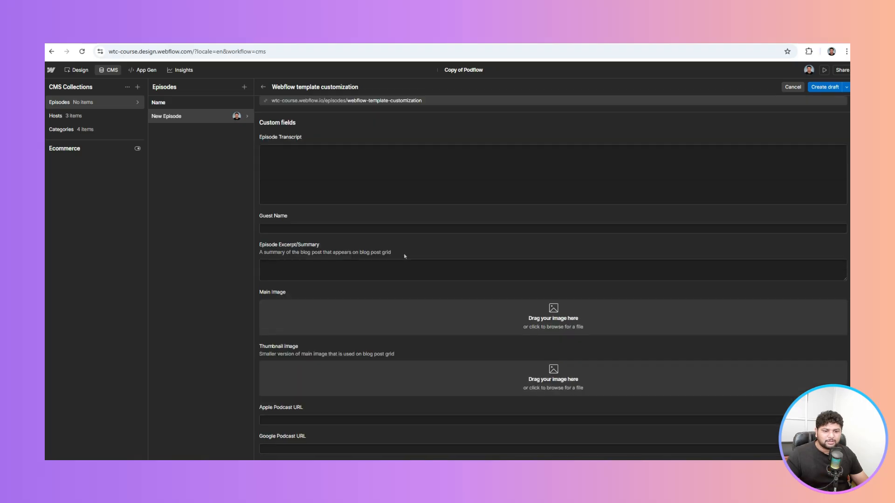
Fill in the guest's name and enter "write your summary here" as the episode's excerpt/summary.
click(323, 219)
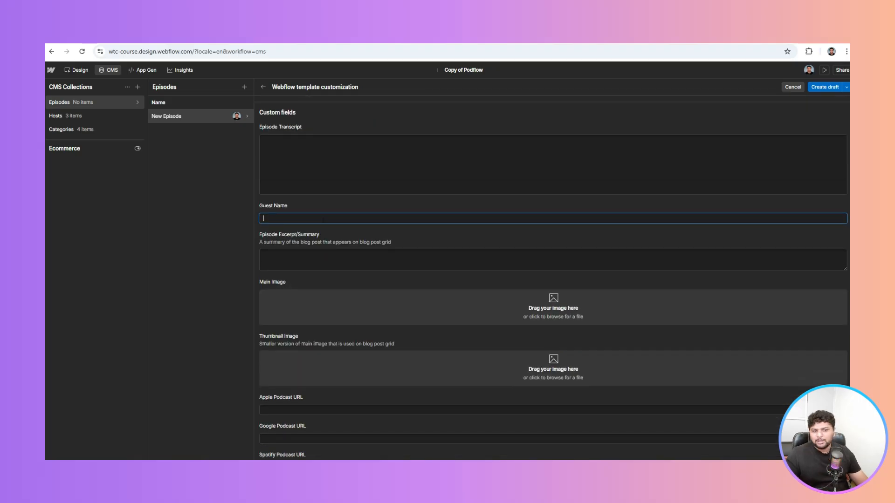
text(Ashok)
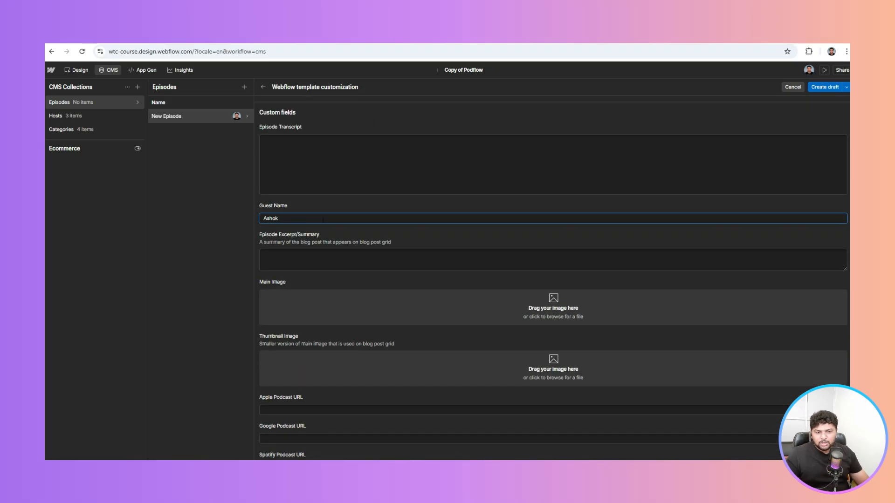
click(317, 255)
scroll(295, 132, down, 3)
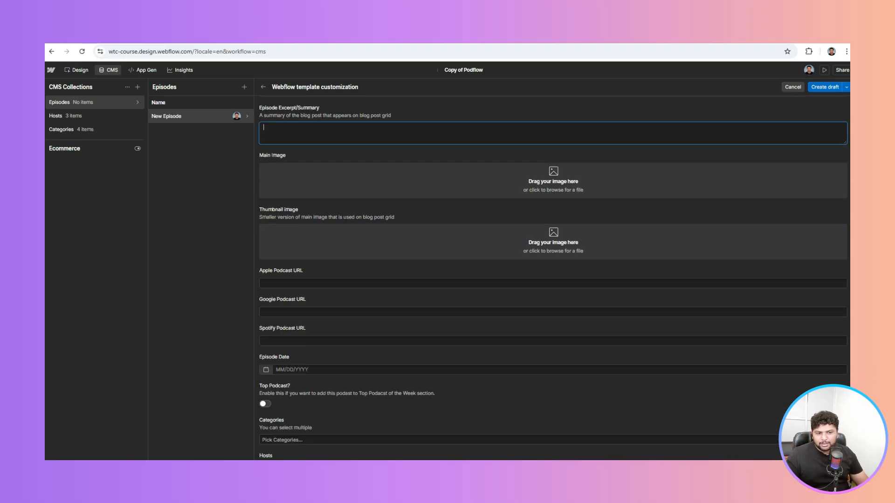
scroll(389, 249, up, 2)
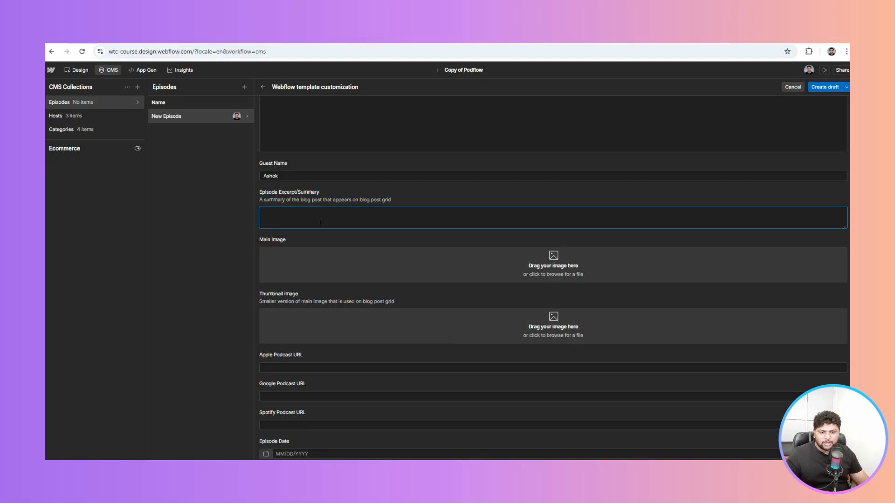
text(write your)
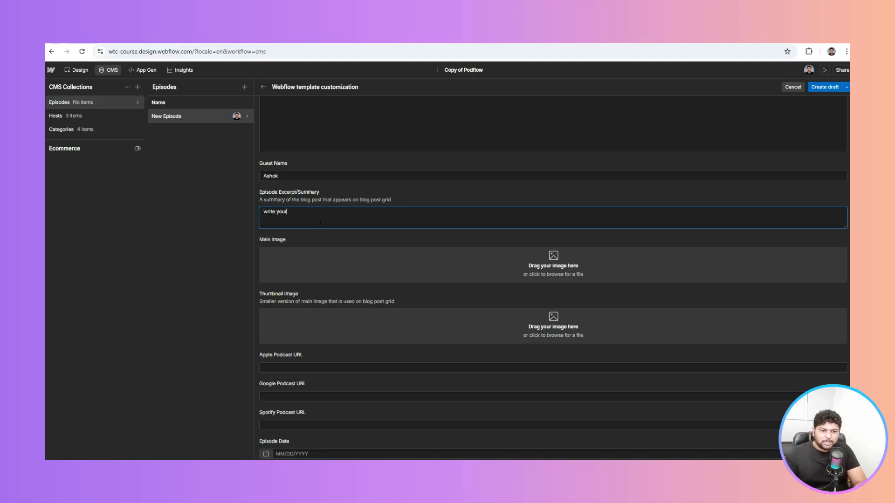
text( summary here)
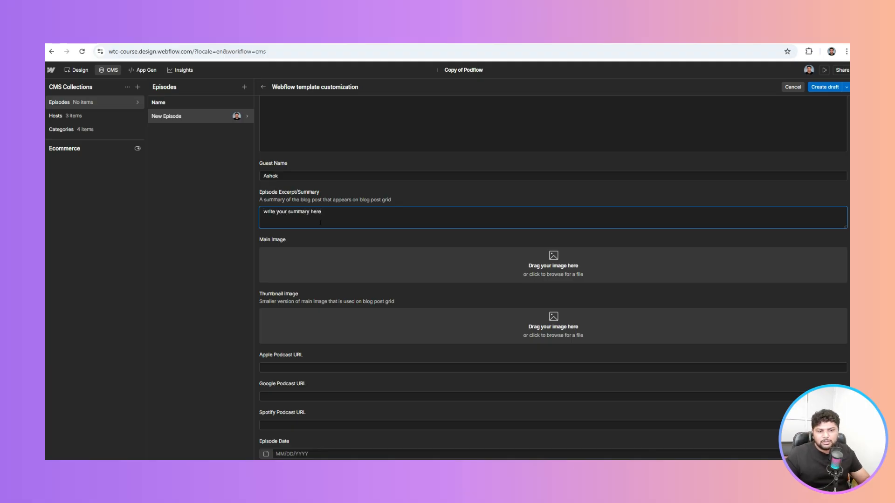
Review the episode's image and podcast URL fields, and set the Episode Date to 12/17/2025.
scroll(400, 196, down, 2)
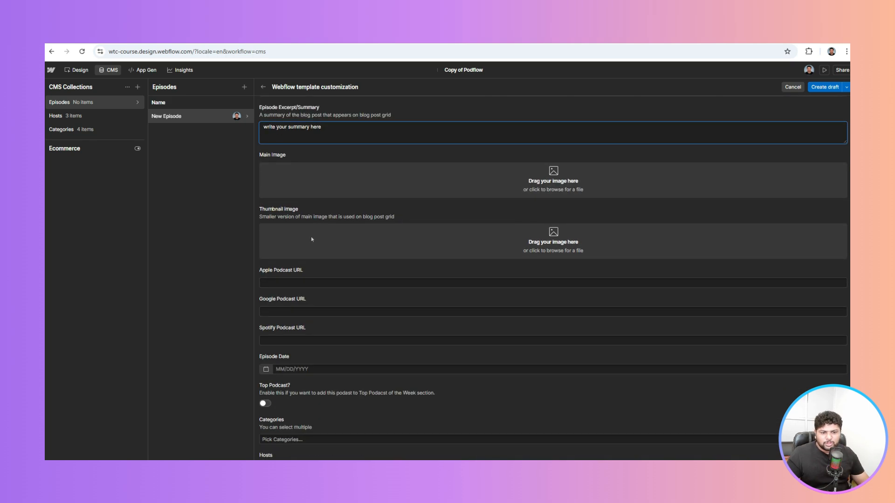
scroll(311, 238, down, 1)
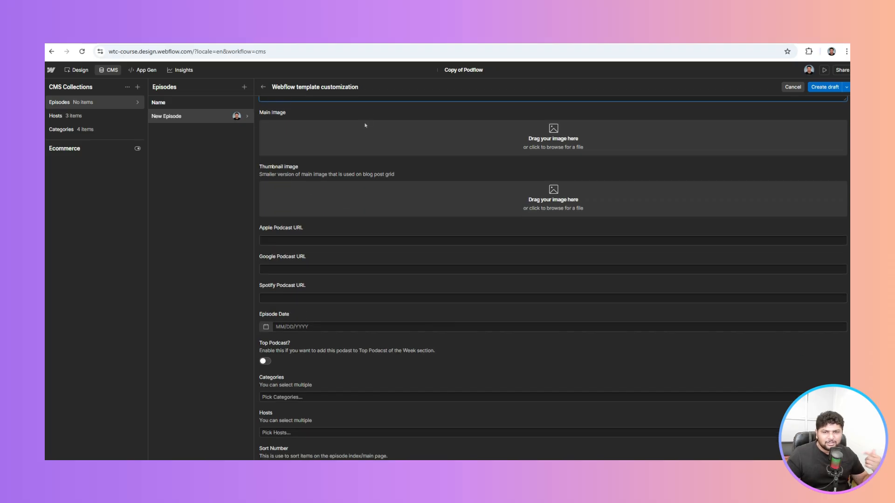
scroll(389, 199, up, 1)
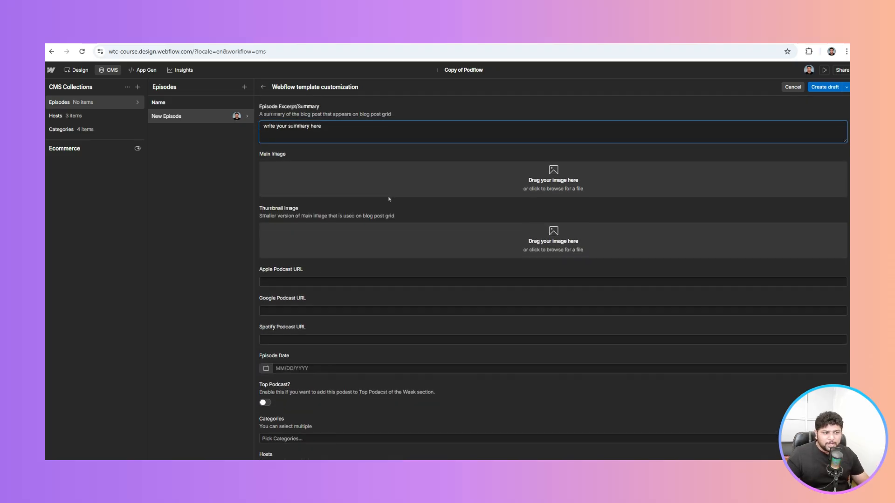
scroll(389, 199, down, 1)
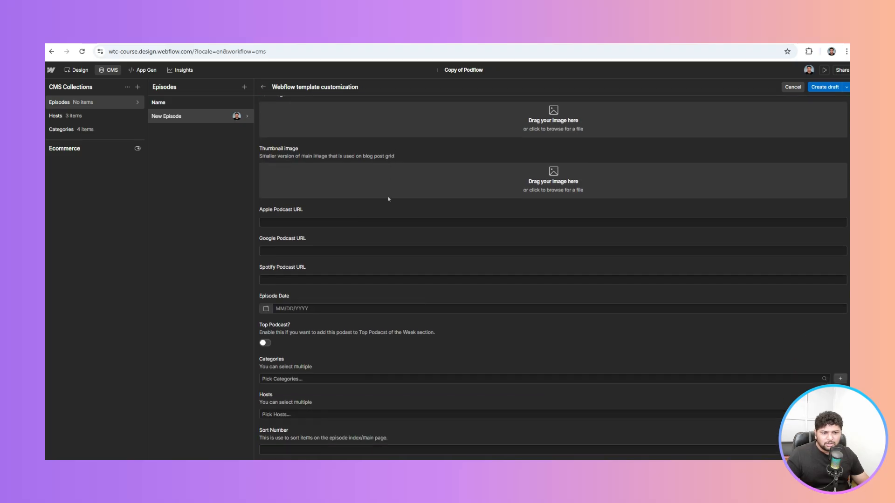
click(278, 222)
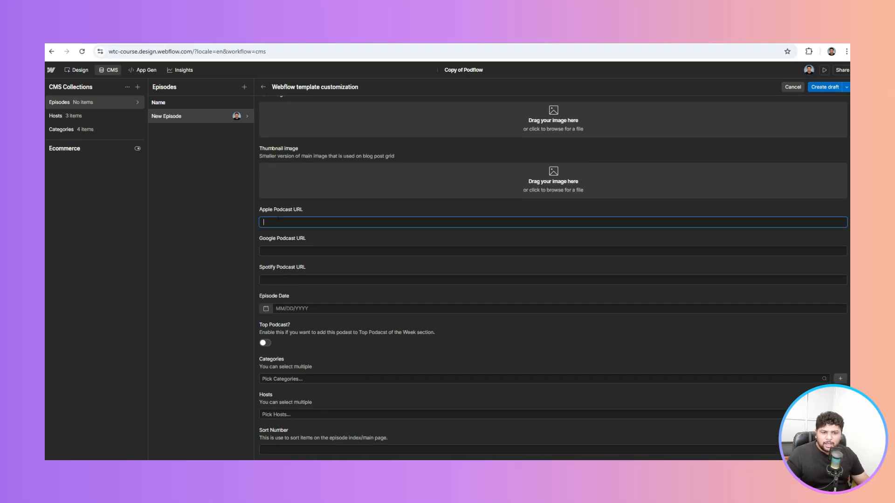
click(288, 280)
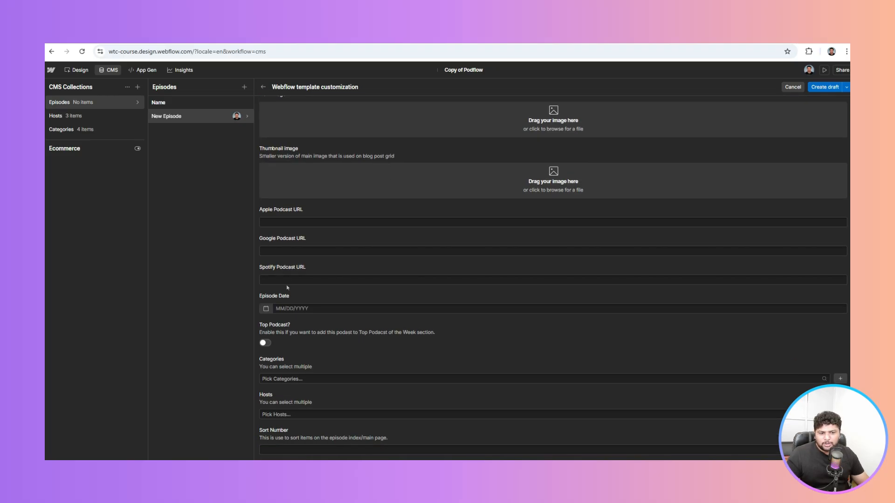
click(266, 308)
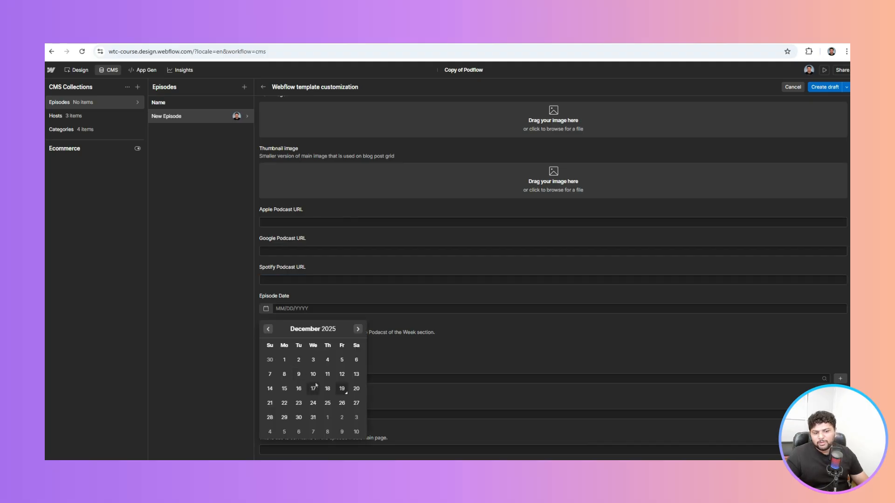
click(313, 391)
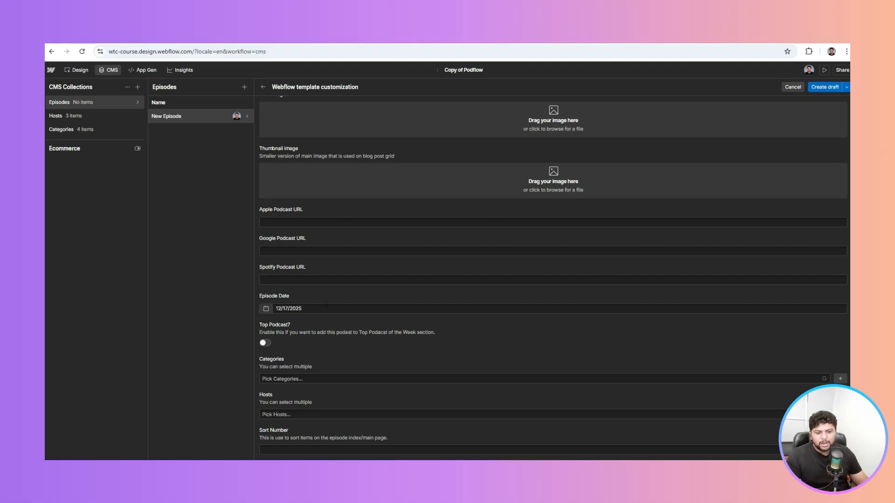
Assign the Negotiation category and the last host in the list to the episode.
click(280, 379)
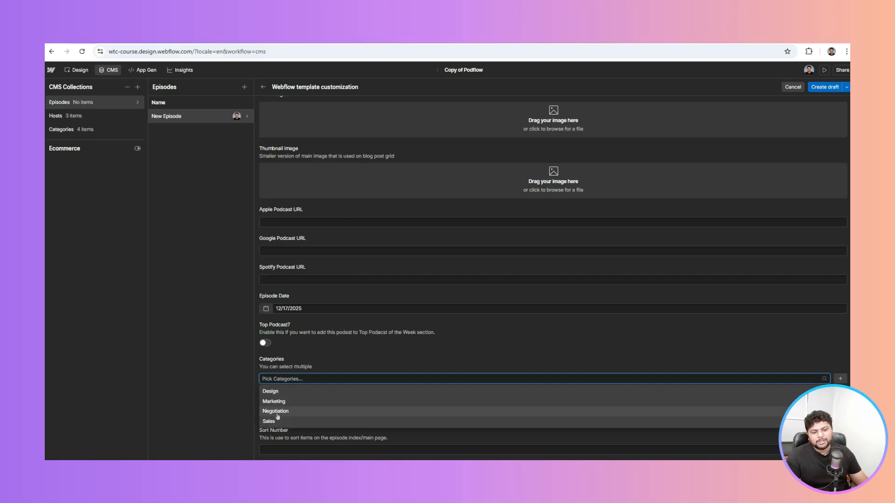
click(276, 412)
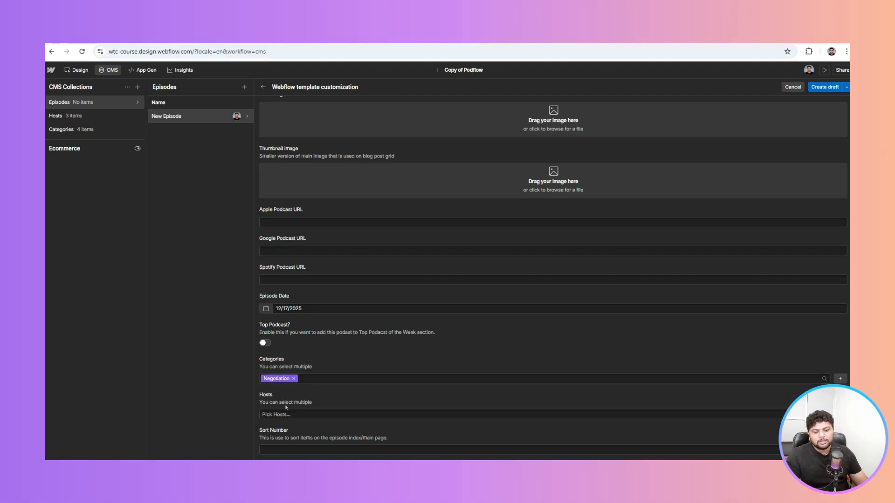
click(286, 413)
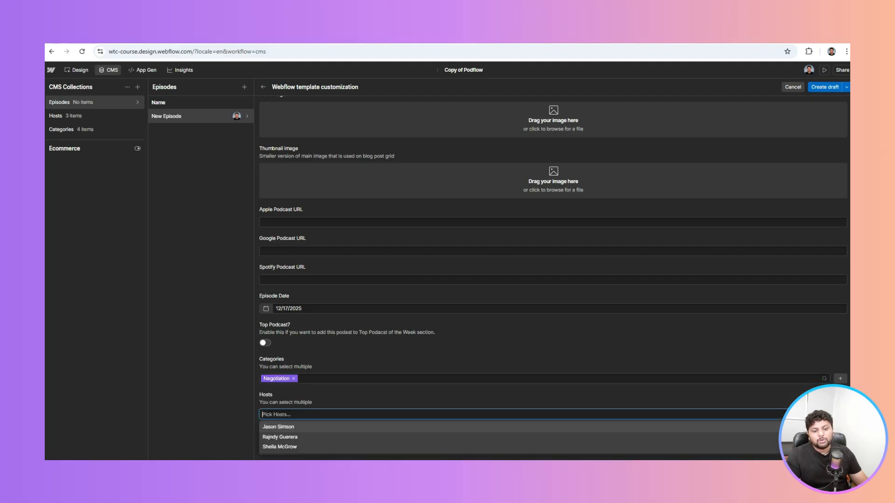
click(276, 447)
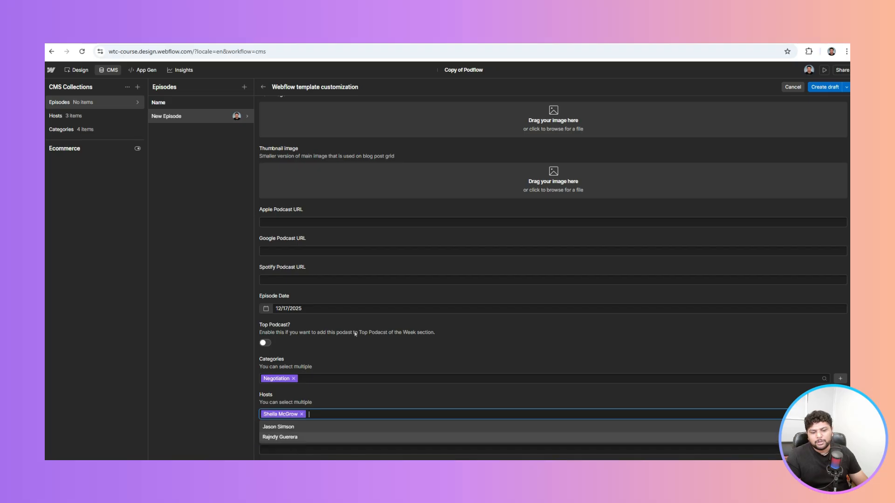
click(378, 351)
Leave the episode's Sort Number empty and create the item as a draft.
click(282, 449)
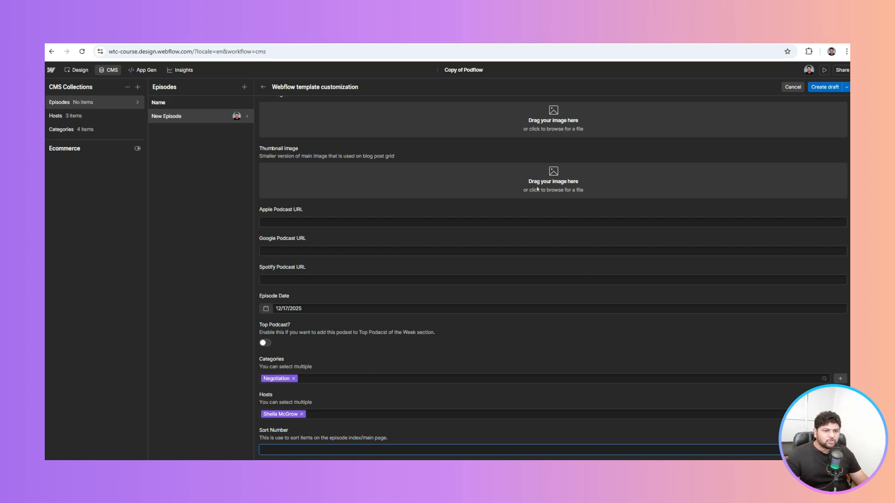
scroll(537, 189, up, 6)
click(824, 87)
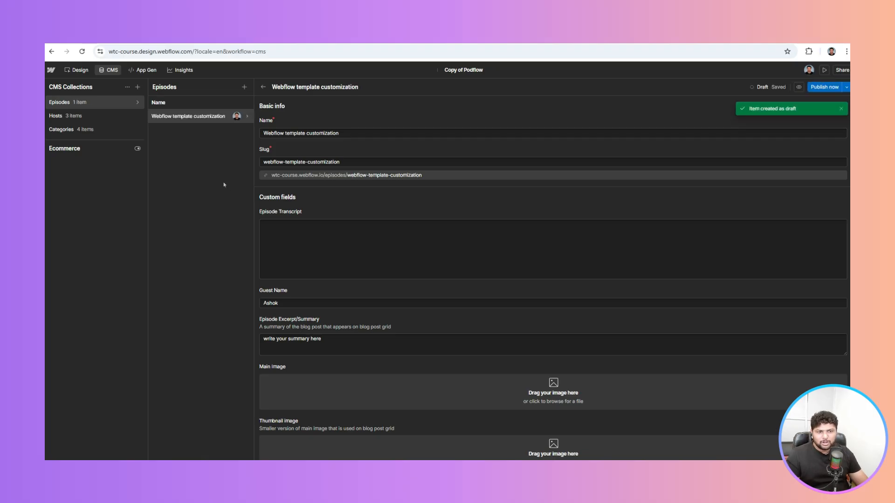
Look through the Categories and Hosts collections, including the blank forms for a new category and a new host.
click(72, 116)
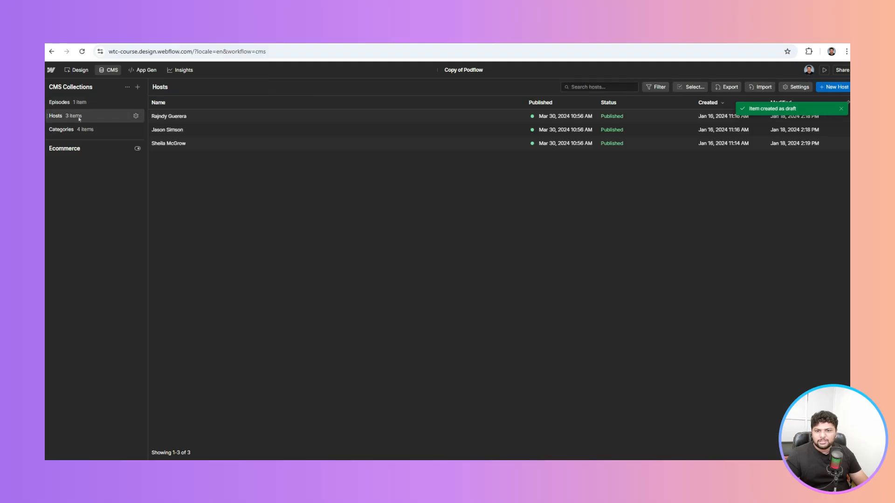
click(79, 130)
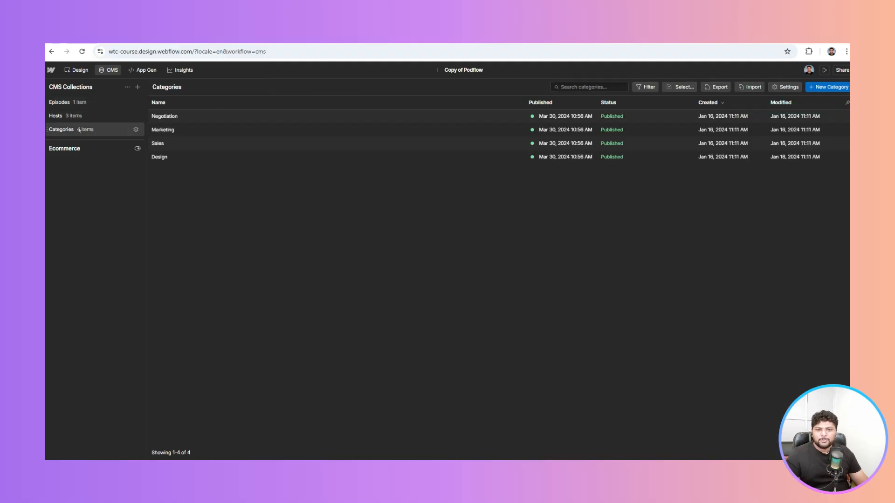
click(822, 89)
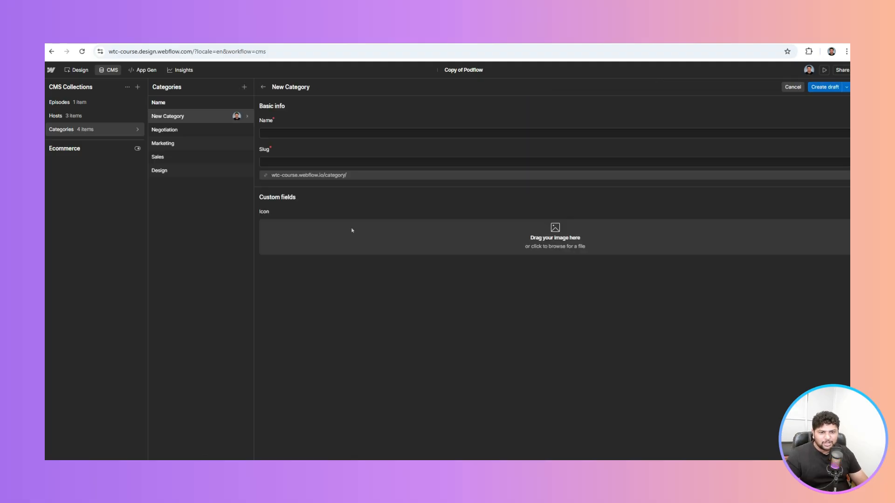
click(73, 113)
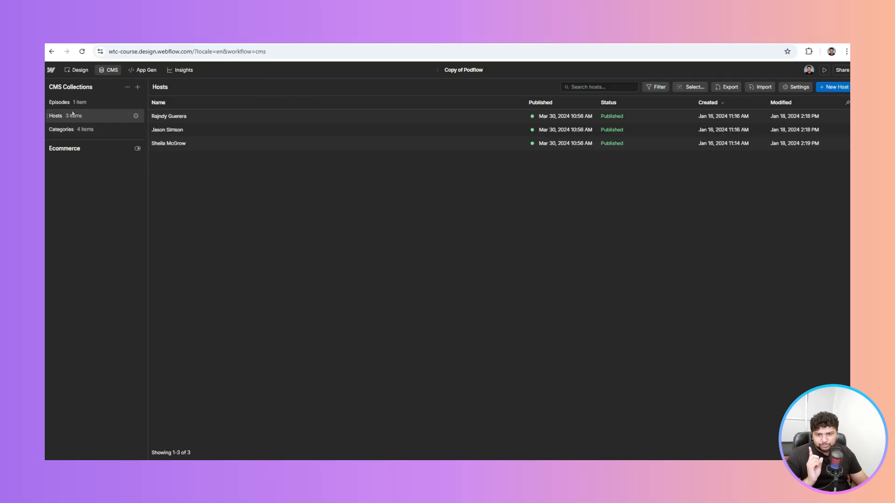
click(833, 87)
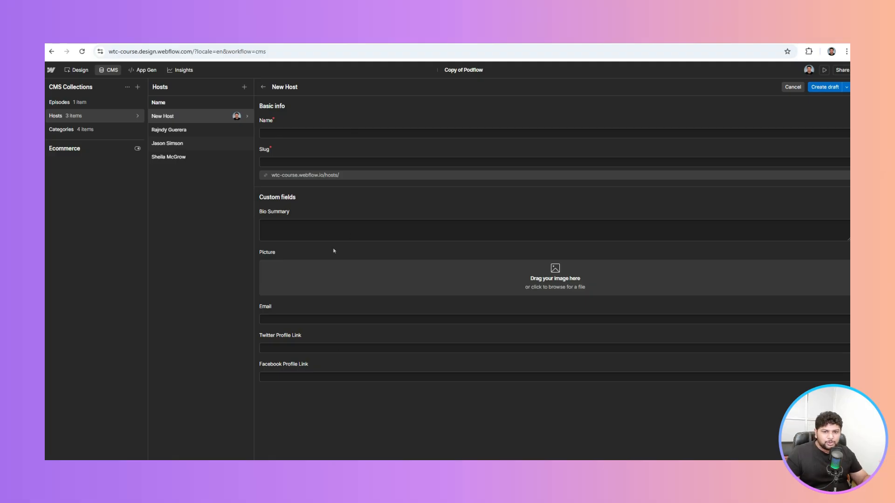
Delete the "Webflow template customization" draft from the Episodes collection.
click(75, 103)
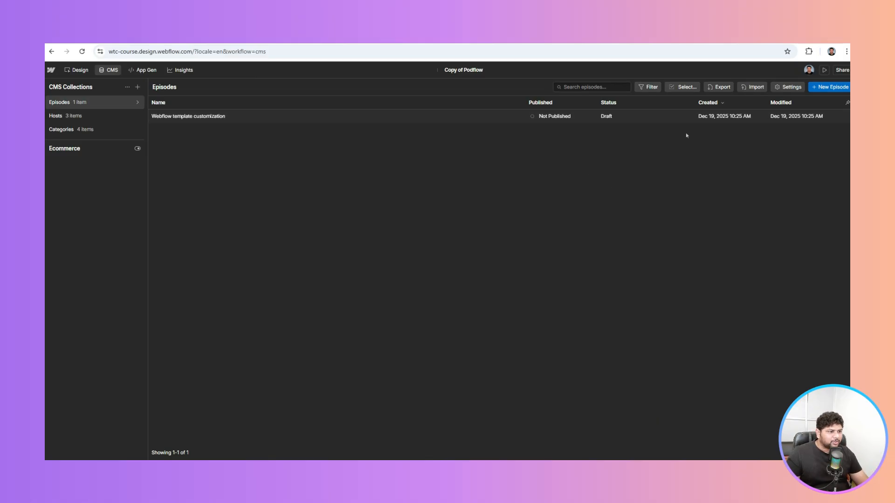
click(683, 87)
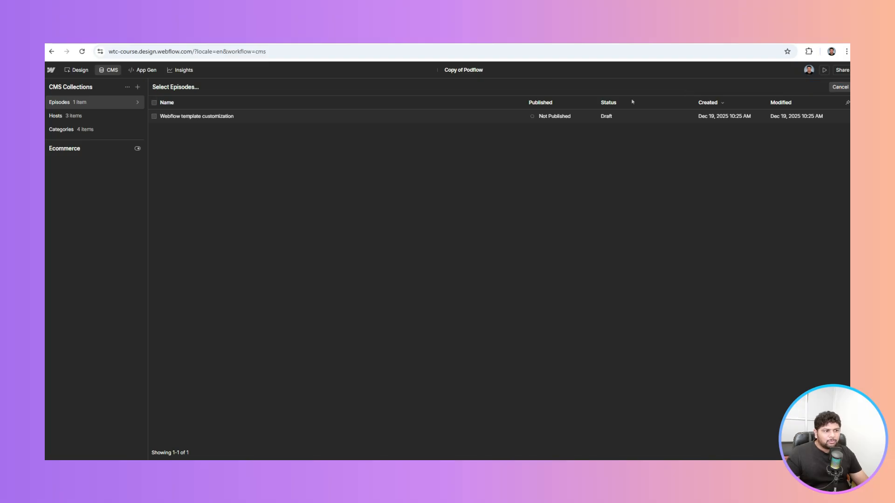
click(154, 102)
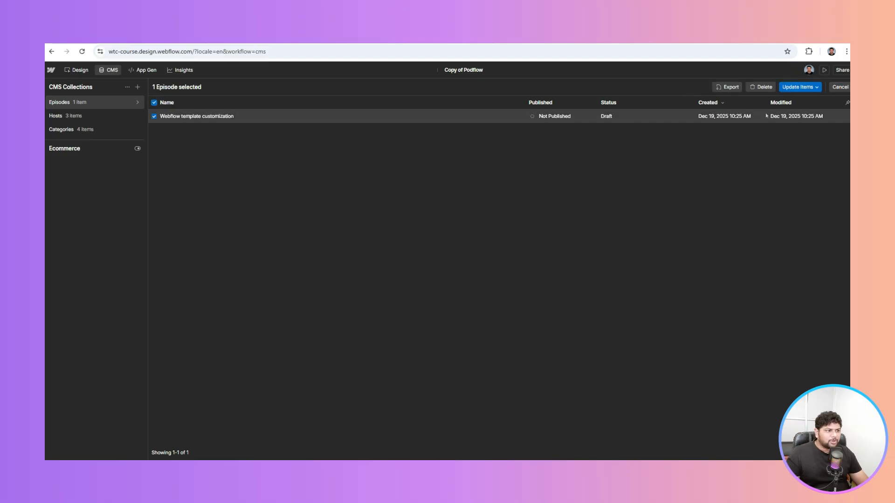
click(760, 87)
click(518, 285)
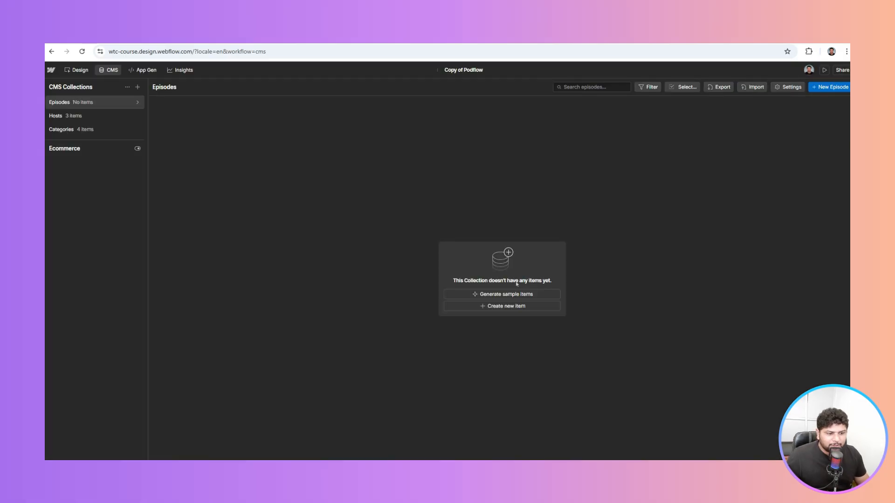
Generate 5 sample items for the Episodes collection without a description, and check the Top Podcasts list on the home page.
click(511, 297)
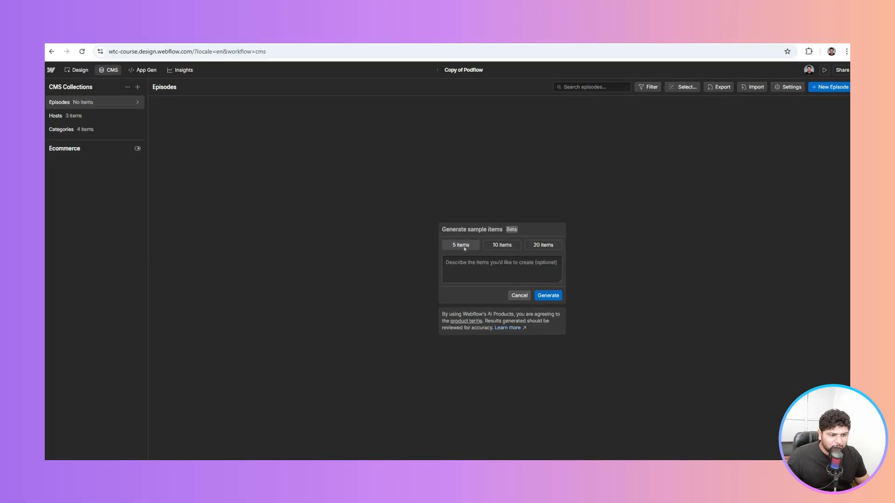
click(550, 297)
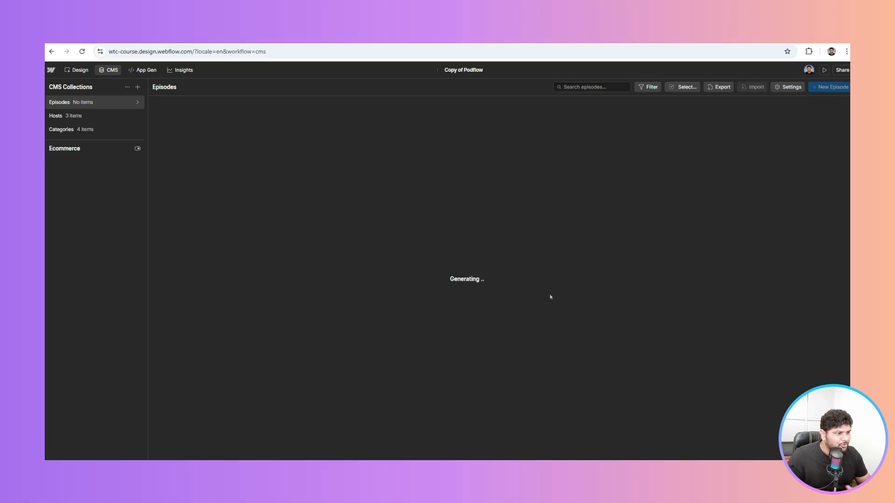
click(77, 70)
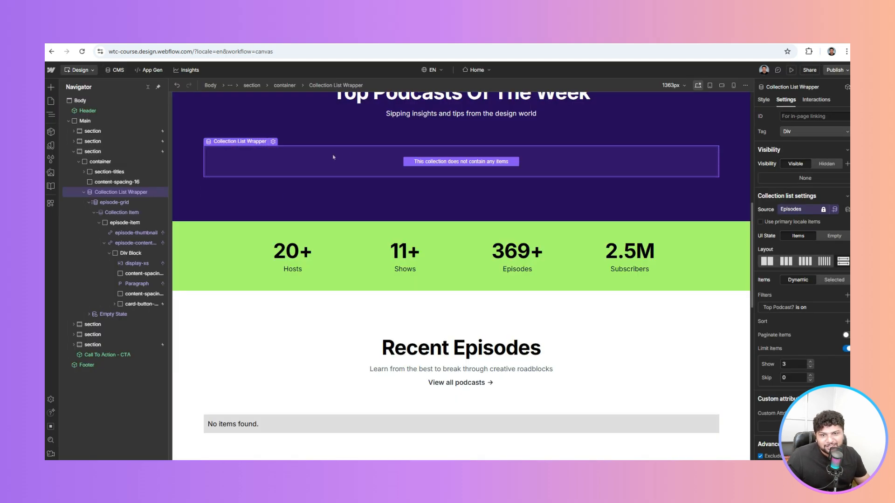
click(118, 73)
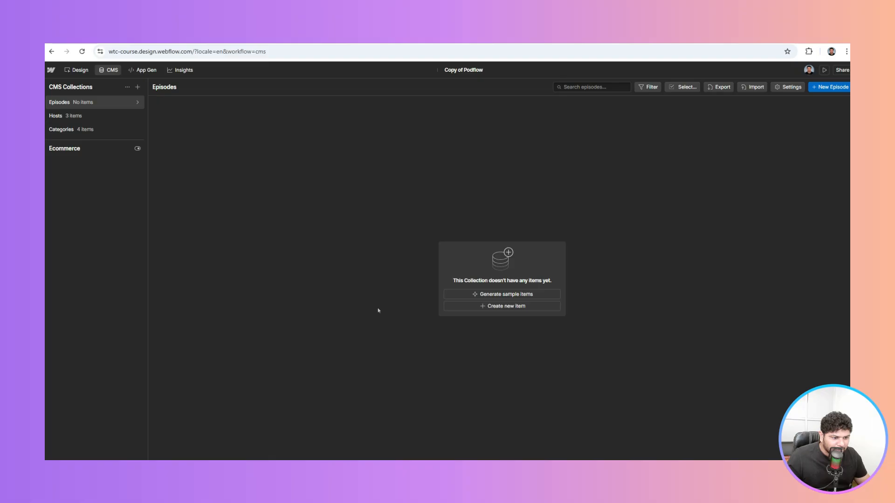
Generate another 5 sample items for the Episodes collection and return to the home page design.
click(504, 294)
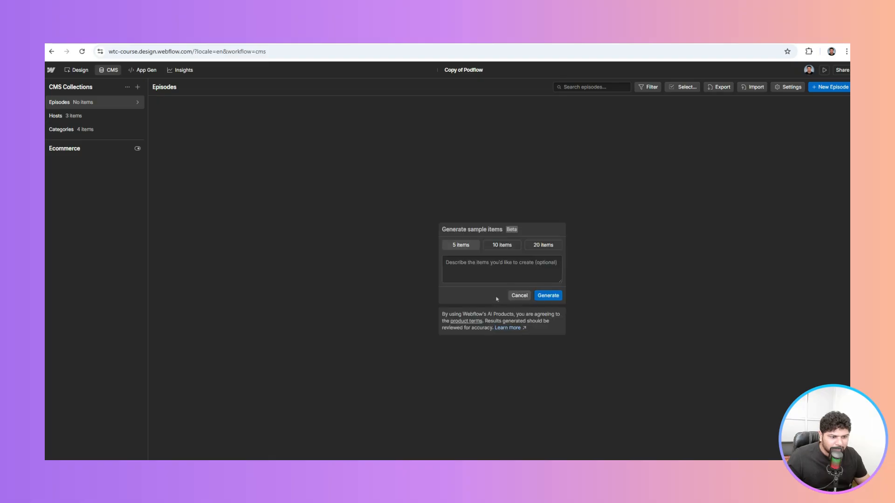
click(543, 297)
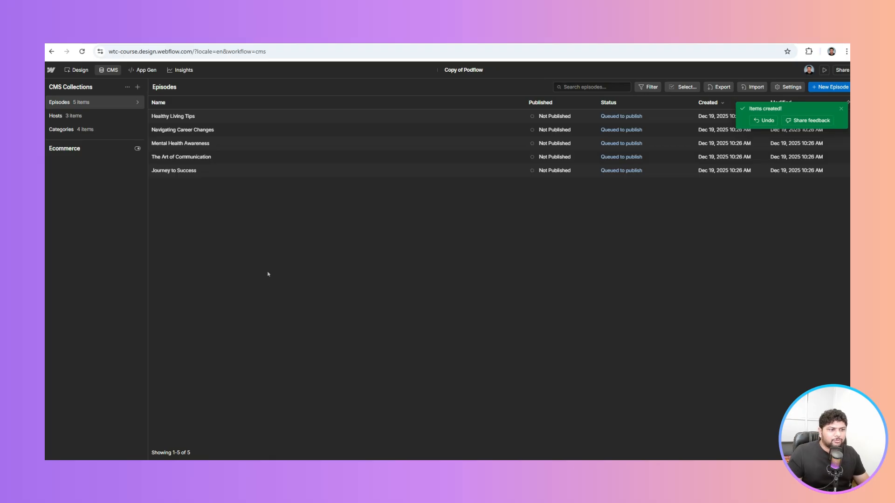
click(112, 74)
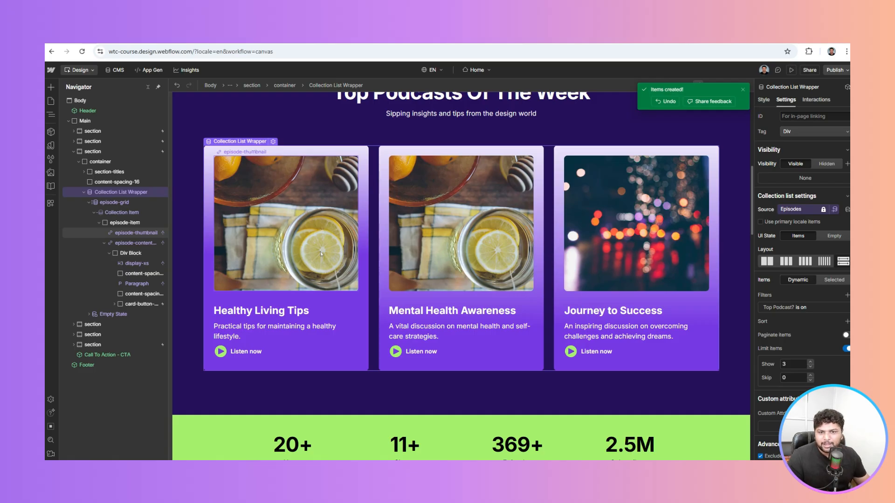
Open the Episodes Template page and inspect the empty state of the host list in the hero section.
click(51, 100)
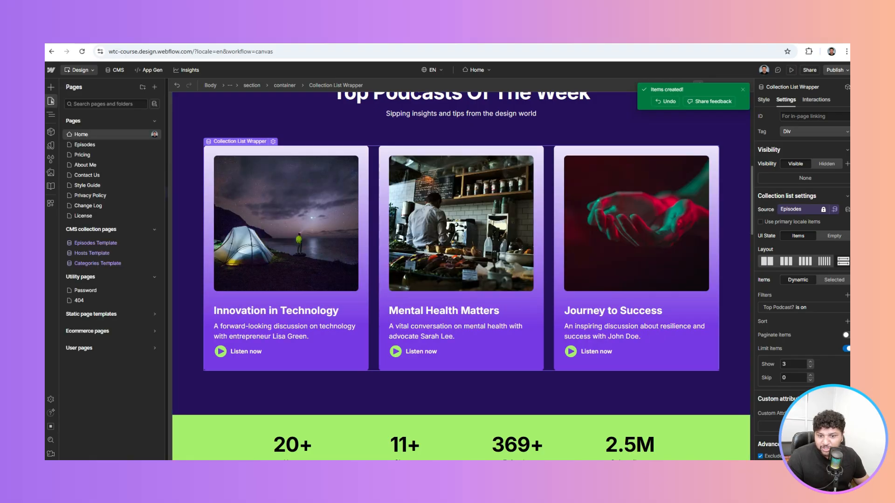
click(89, 243)
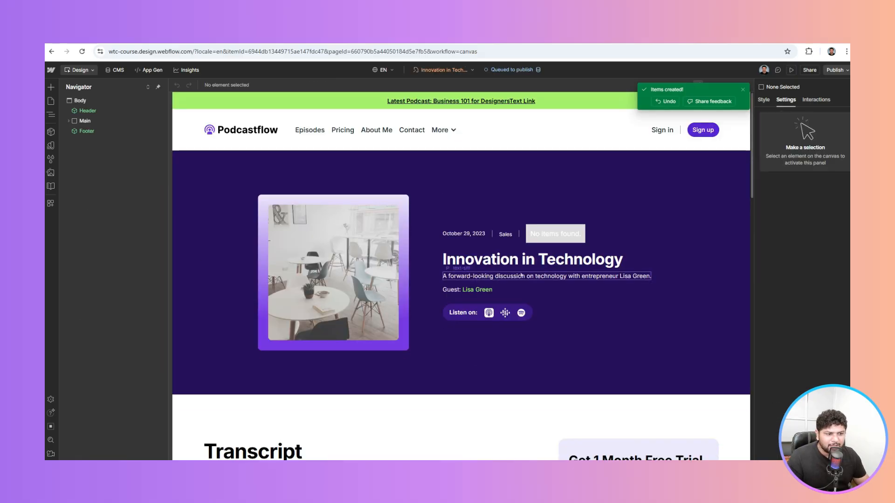
click(555, 243)
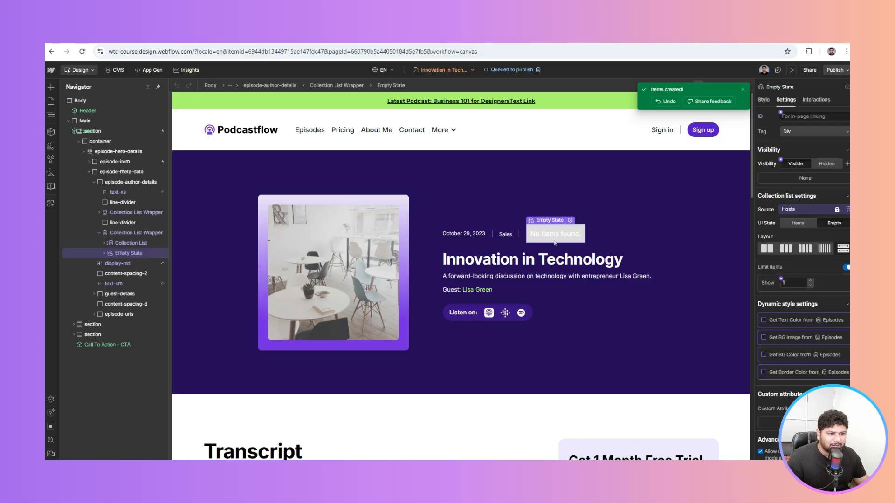
Switch the template preview to the Navigating Career Changes episode and inspect the settings of its thumbnail and Apple podcast icon.
click(459, 71)
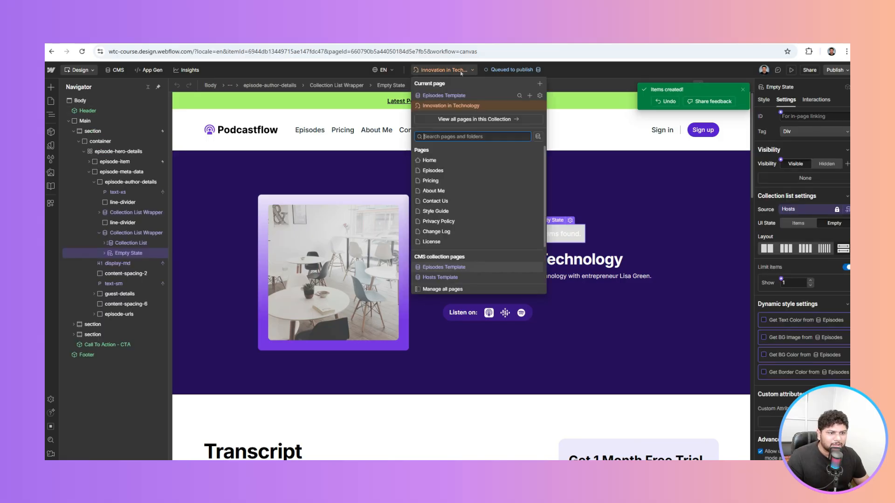
click(452, 119)
key(Escape)
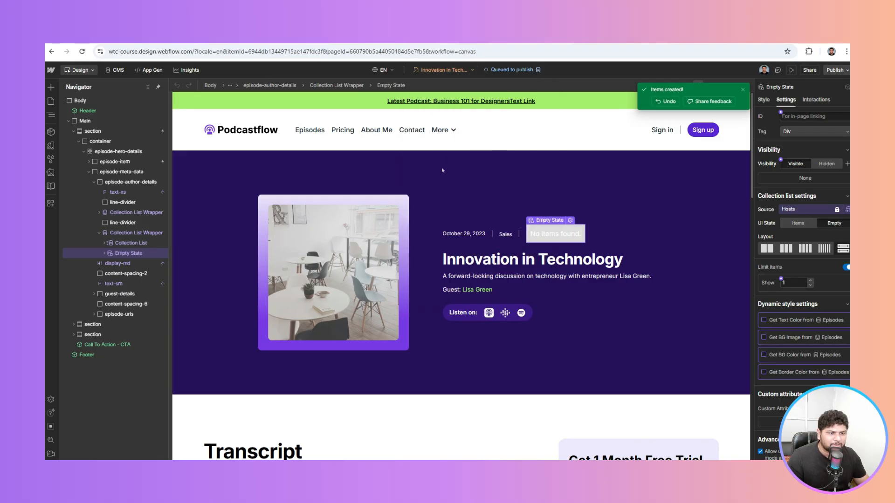
click(442, 70)
click(694, 271)
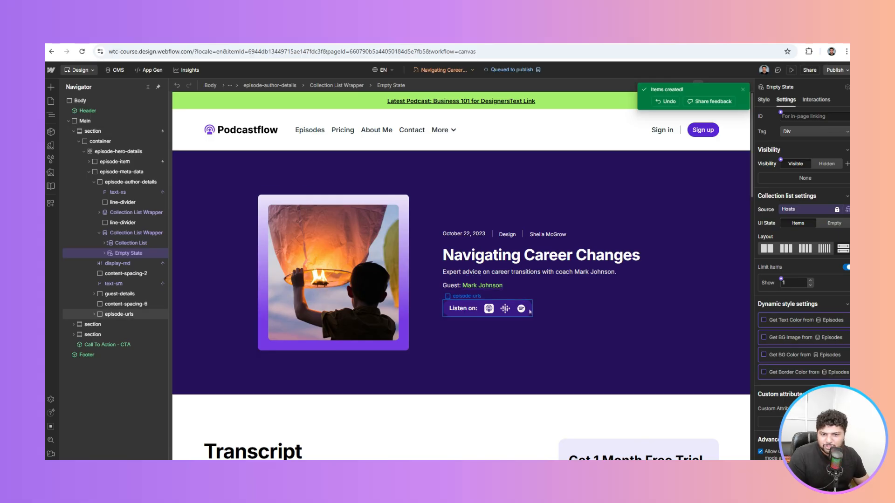
click(359, 247)
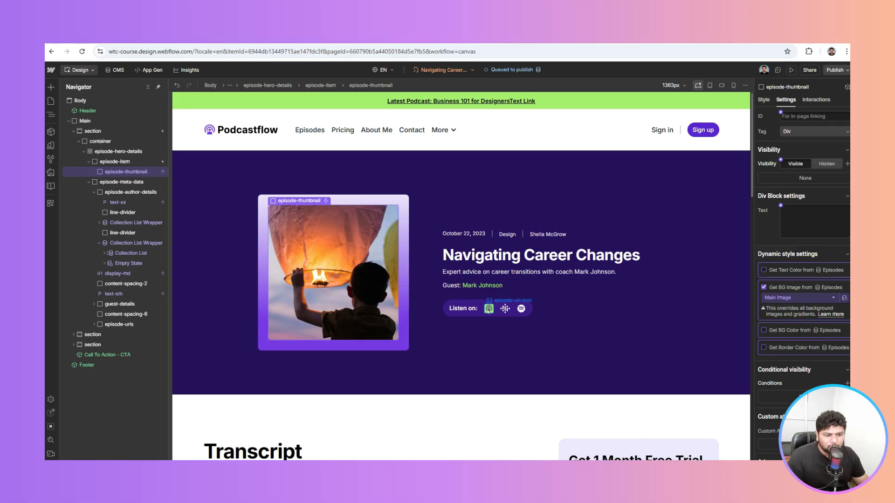
click(488, 309)
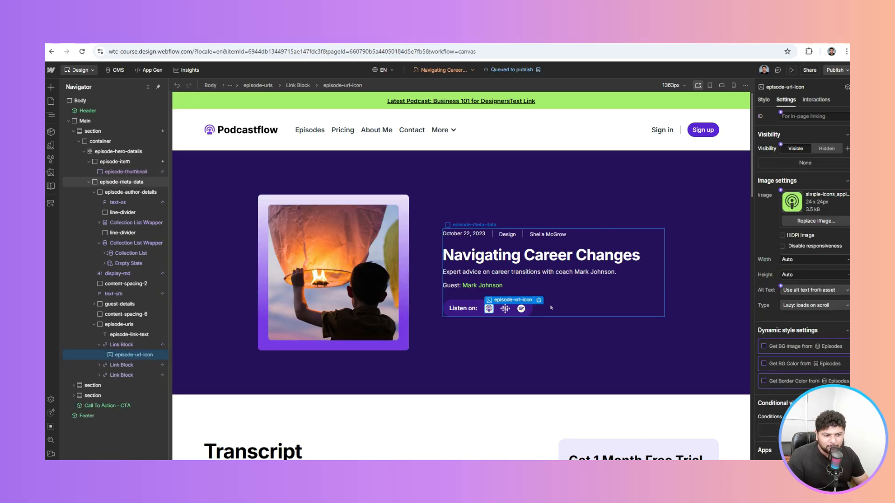
Duplicate the Apple Podcast link block in the Listen on row, then delete the copy after viewing its URL field options.
click(146, 346)
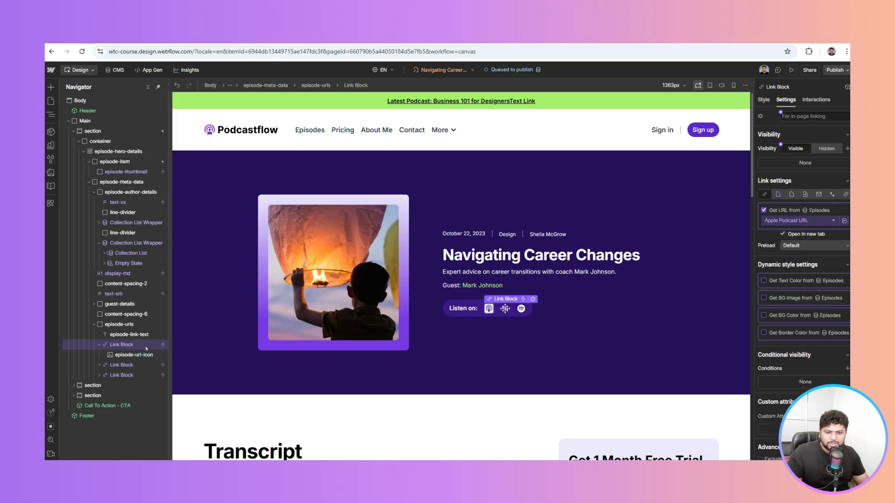
key(ctrl+d)
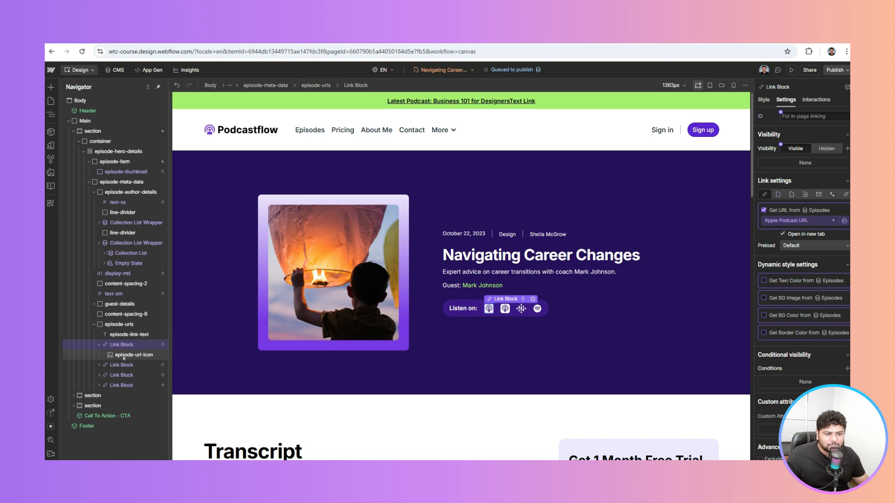
click(505, 309)
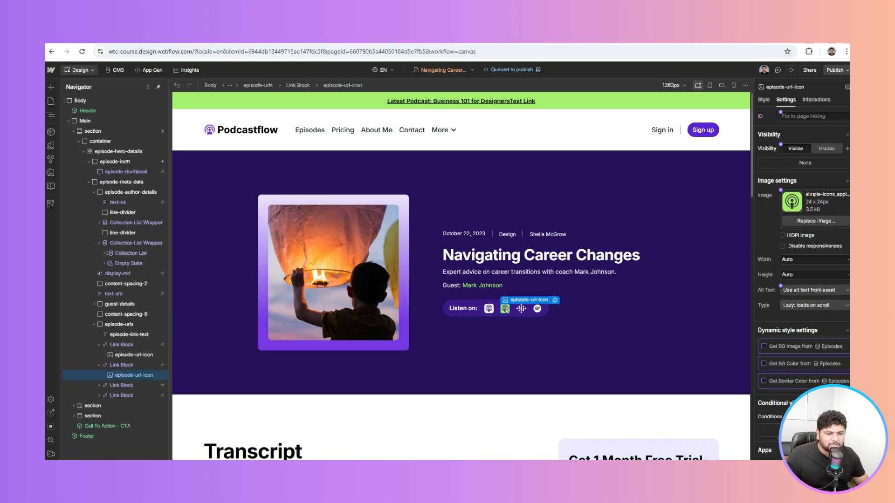
click(122, 366)
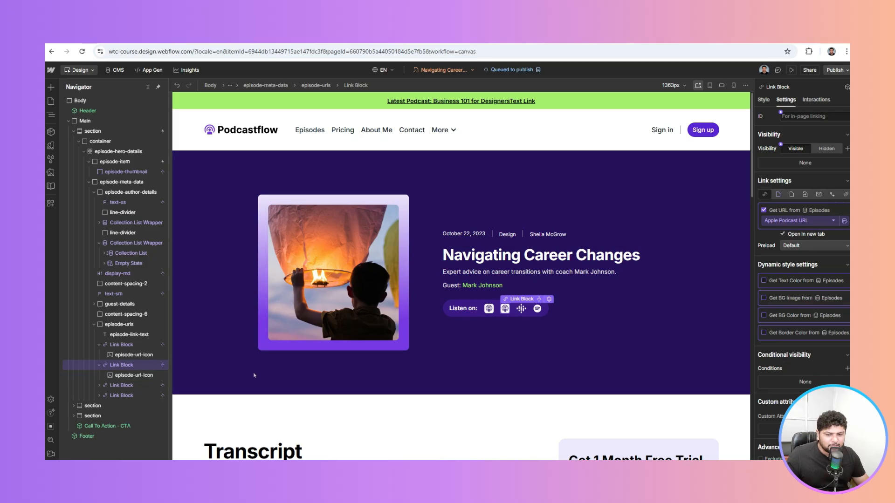
click(786, 221)
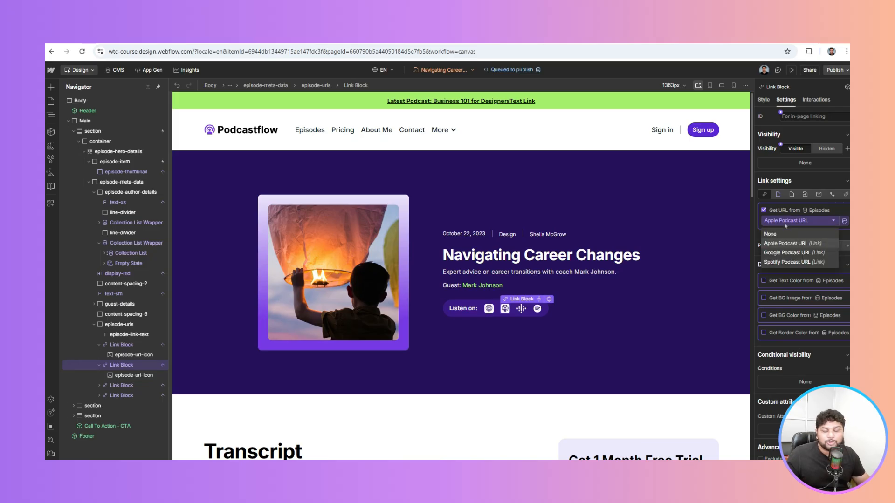
click(135, 369)
key(Delete)
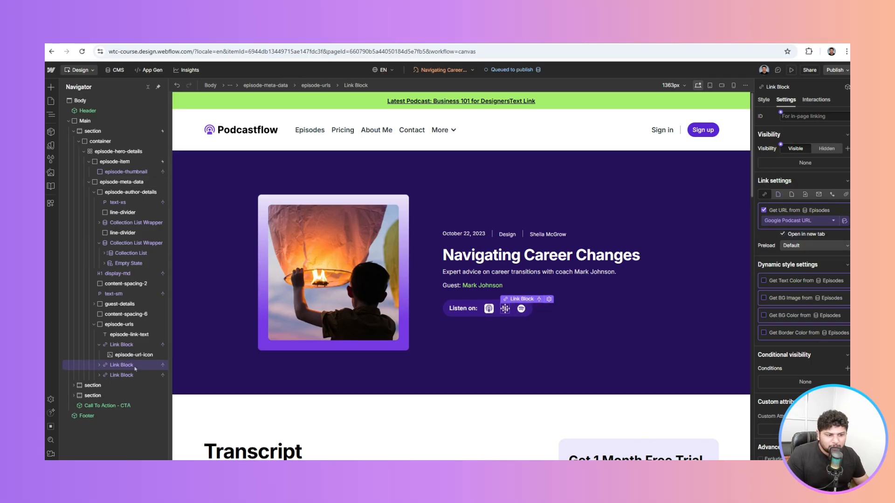
Look through the rest of the episode page, including the transcript and the subscribe form's email field settings, down to the footer.
click(618, 312)
scroll(618, 312, down, 5)
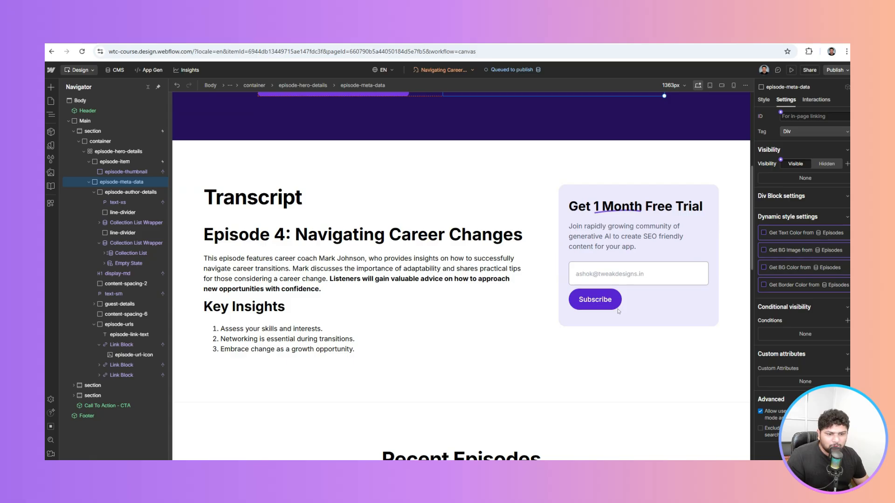
click(607, 276)
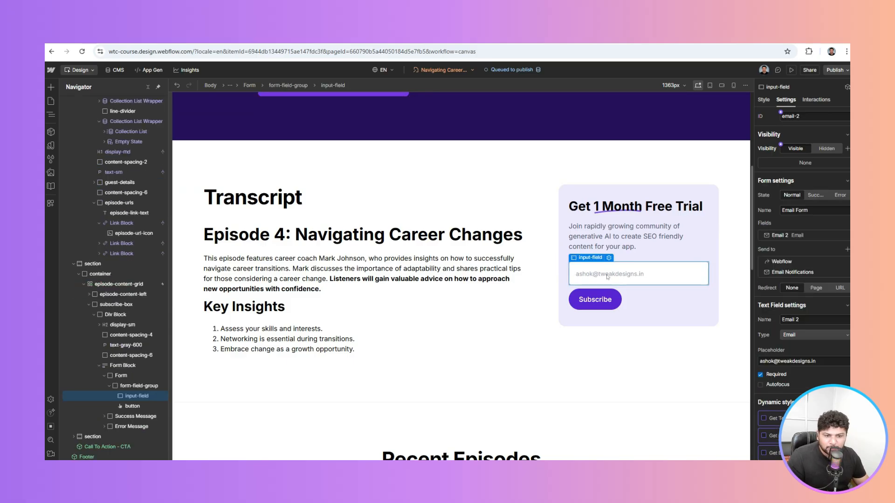
scroll(608, 276, down, 15)
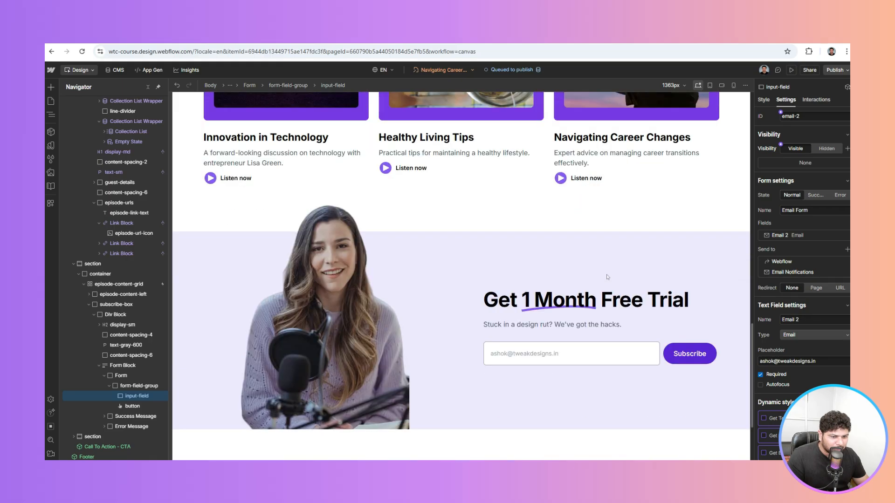
scroll(608, 277, down, 1)
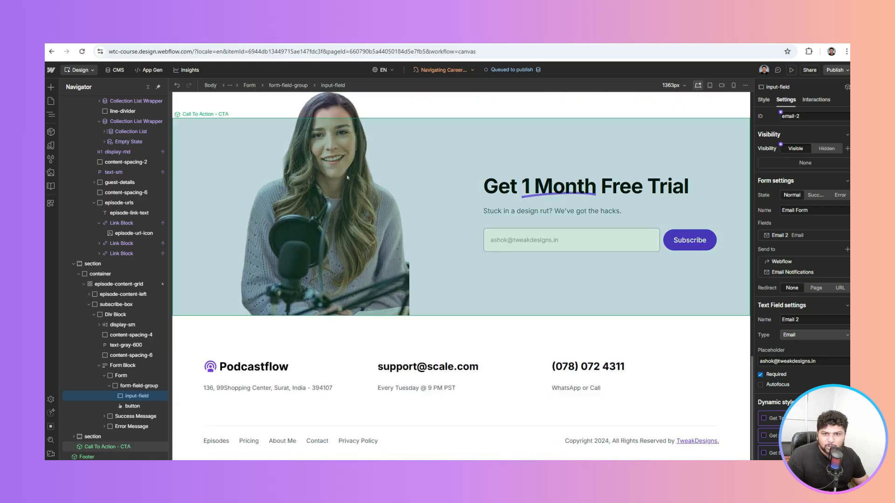
Leave the episode pages and open the Contact Us page for editing.
click(451, 71)
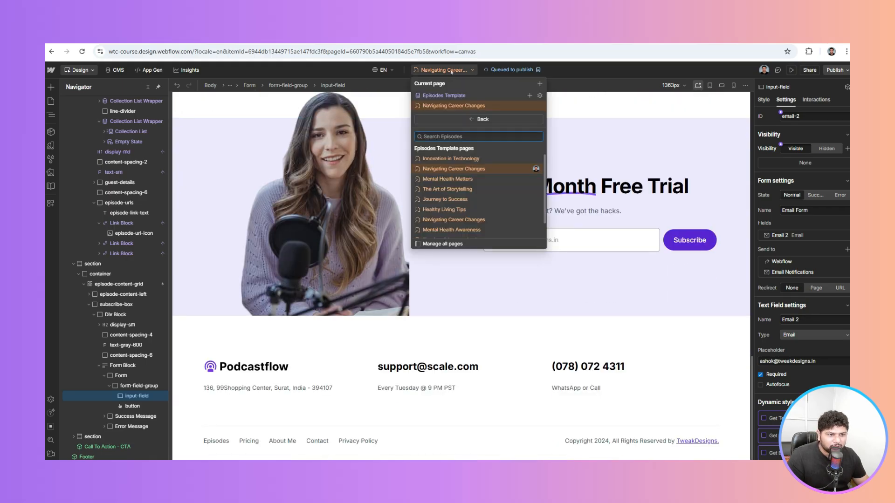
click(467, 120)
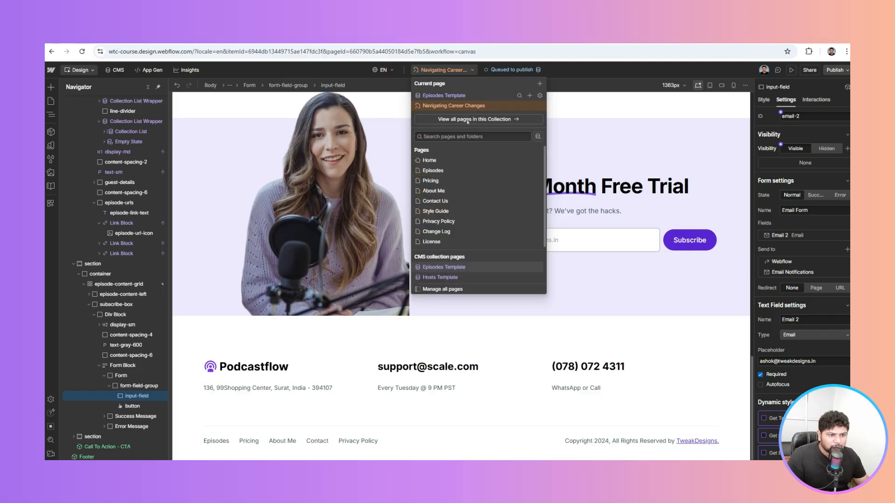
scroll(455, 180, down, 2)
scroll(455, 181, up, 2)
scroll(454, 181, up, 1)
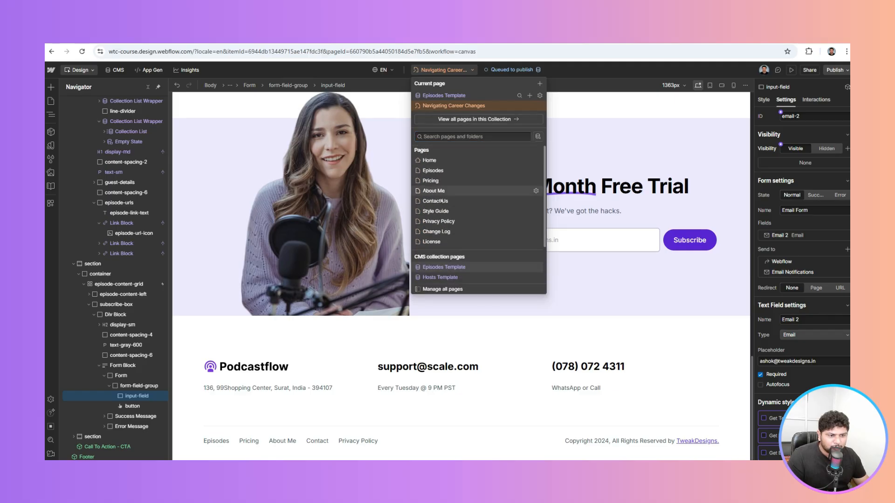
click(435, 201)
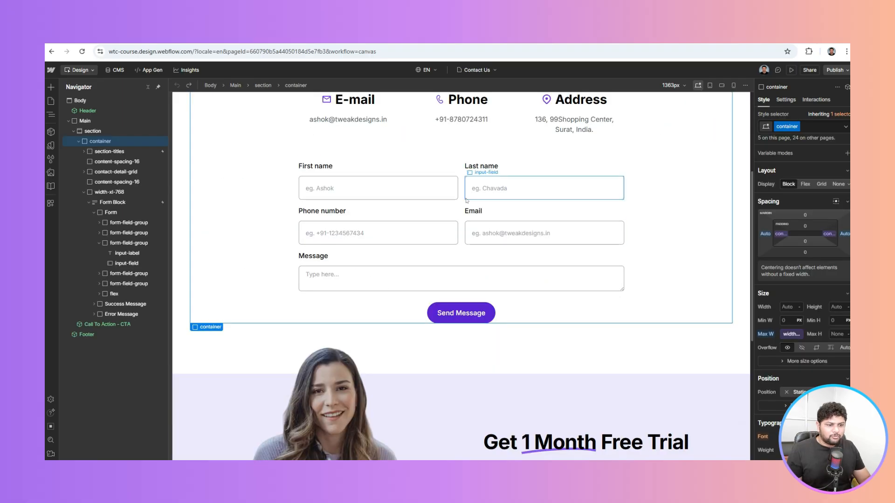
Select the contact form and rename it Podcast Form in its form settings.
click(466, 201)
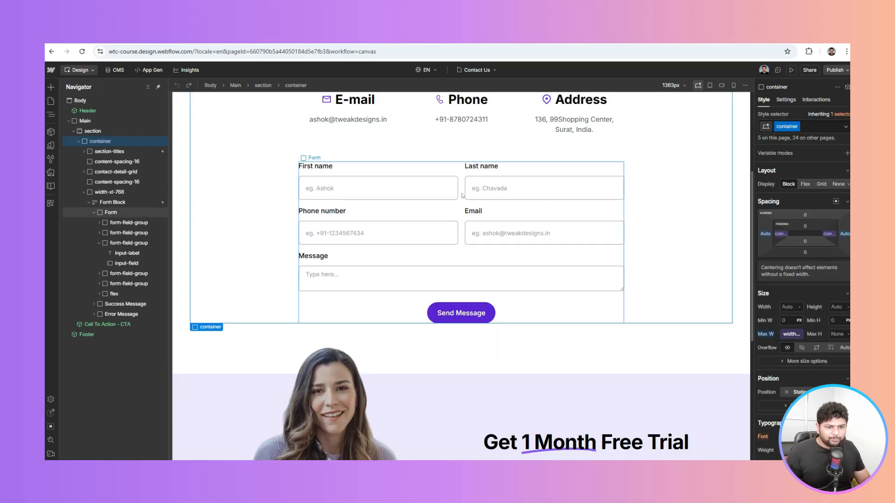
click(787, 100)
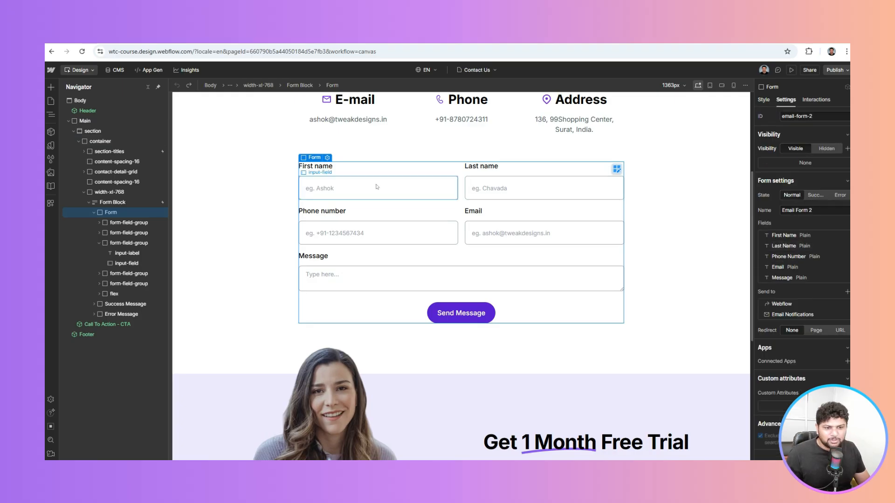
triple_click(801, 210)
text(Podcast Form)
click(768, 218)
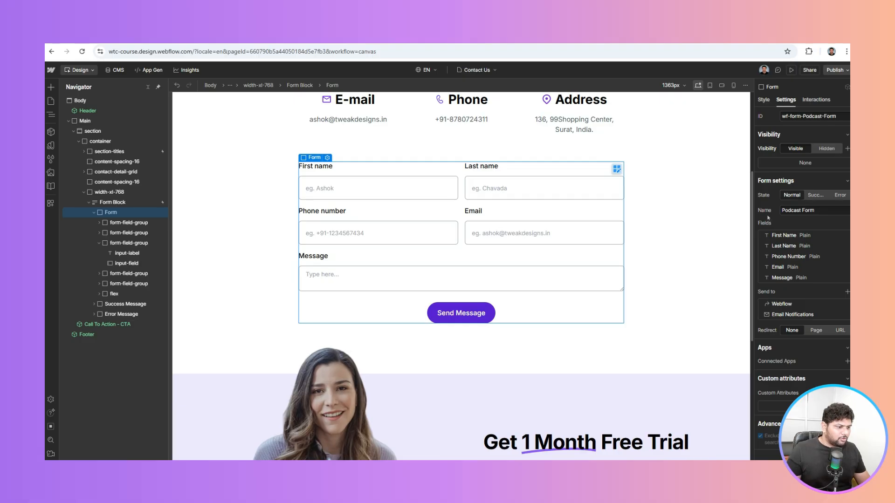
Publish the site and dismiss the publishing progress details.
click(834, 70)
click(800, 188)
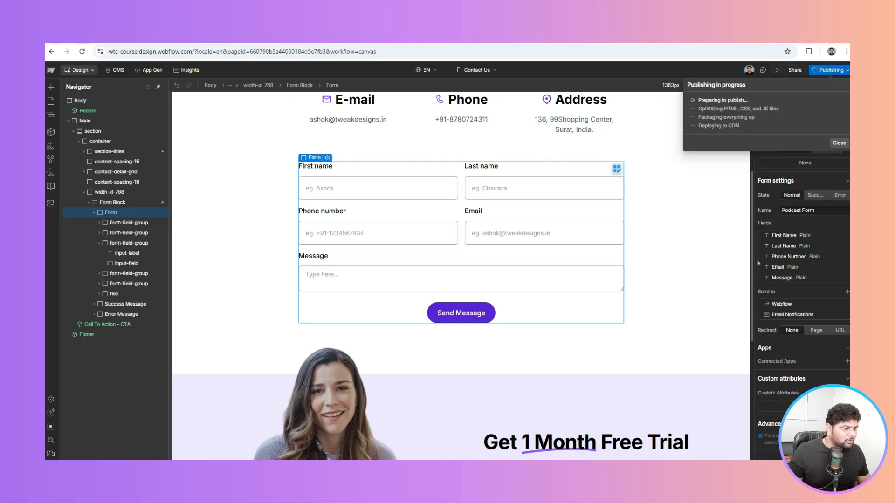
click(762, 293)
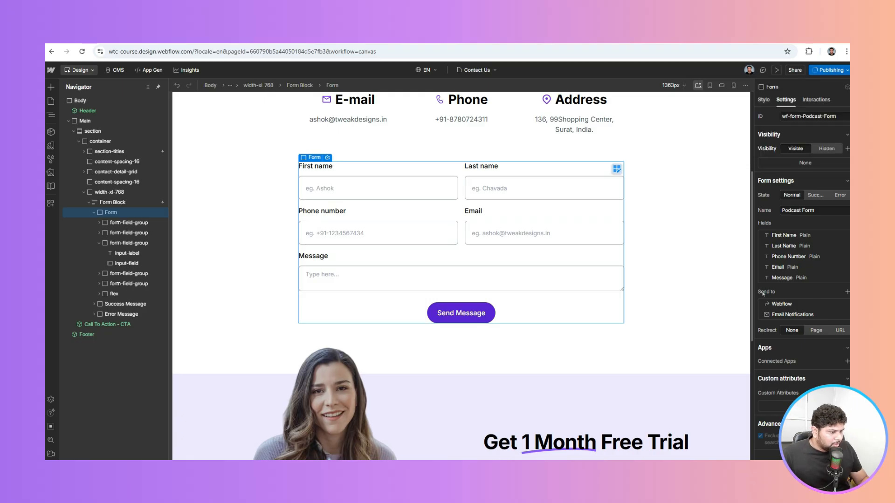
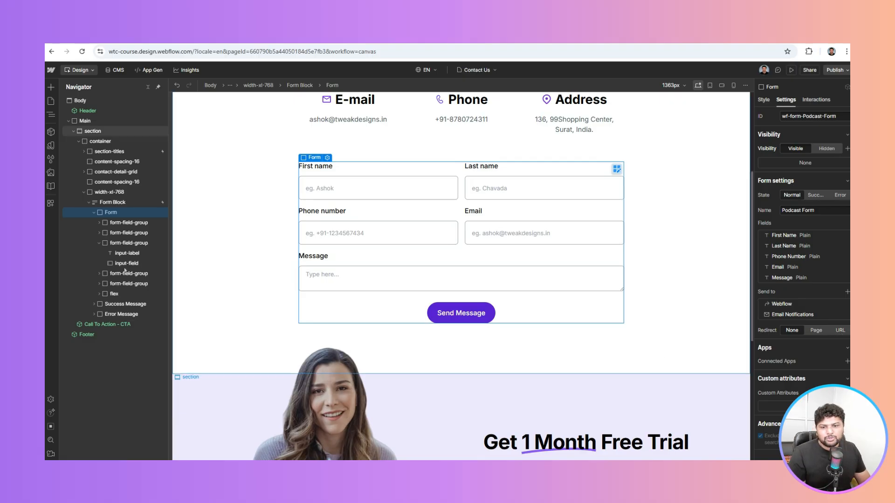
Look through the available apps, including Zapier, close the list and select the container around the contact form.
click(51, 203)
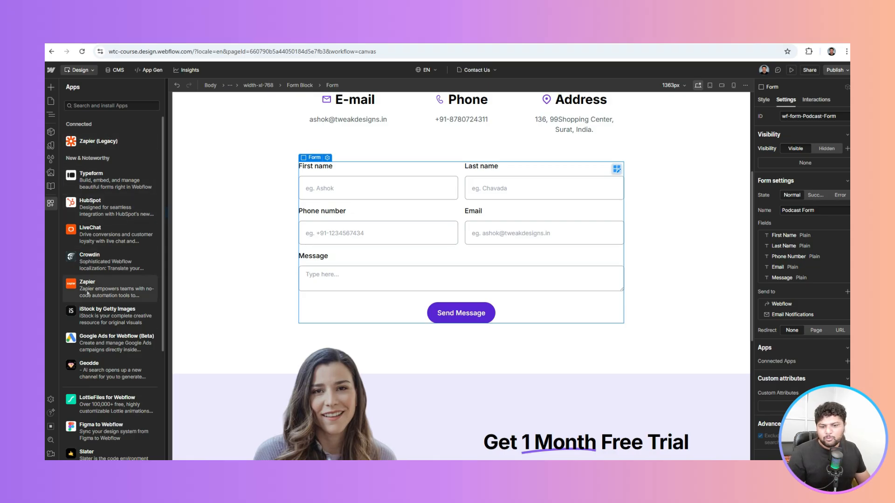
click(52, 203)
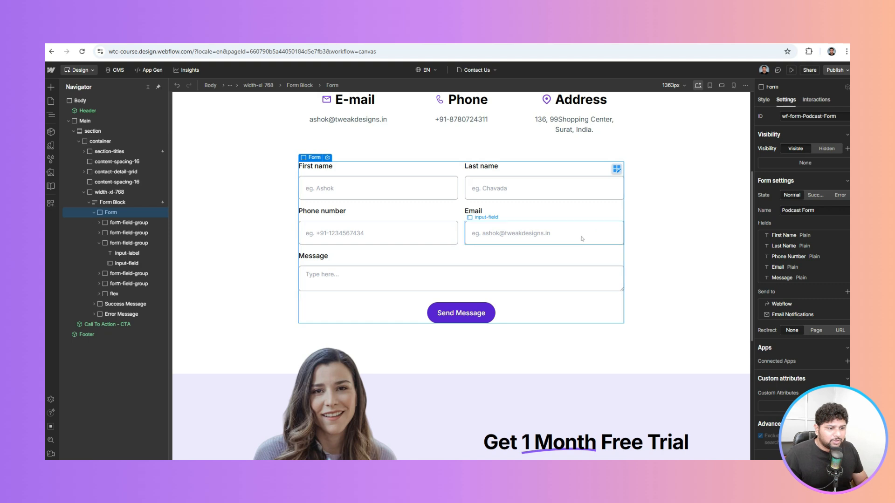
click(269, 200)
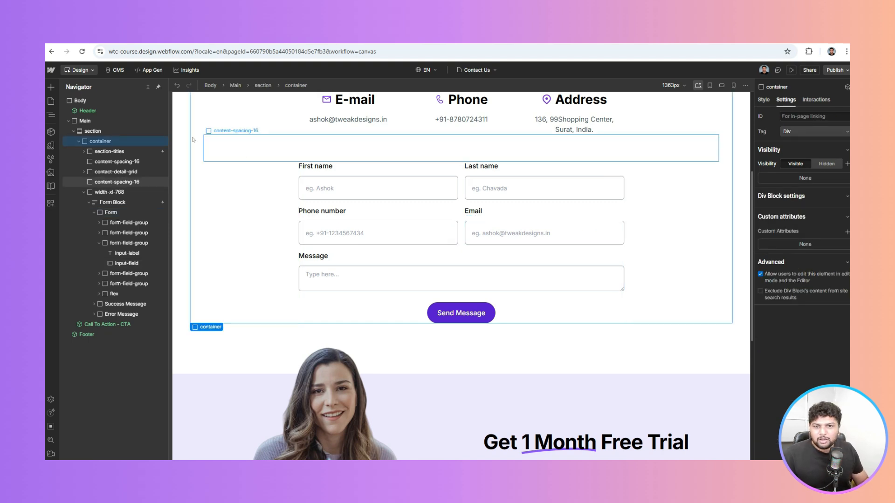
Open the site's form settings in the dashboard and view the Podcast Form's submissions and spam entries.
click(51, 70)
click(69, 96)
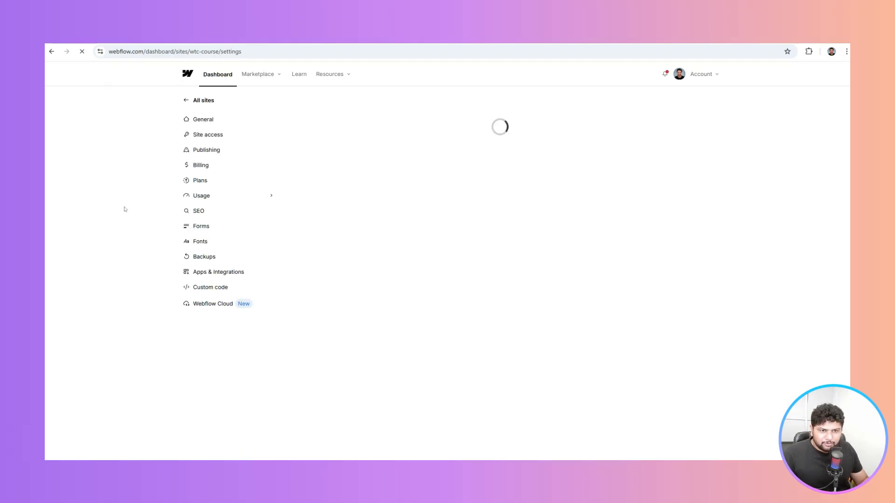
click(198, 227)
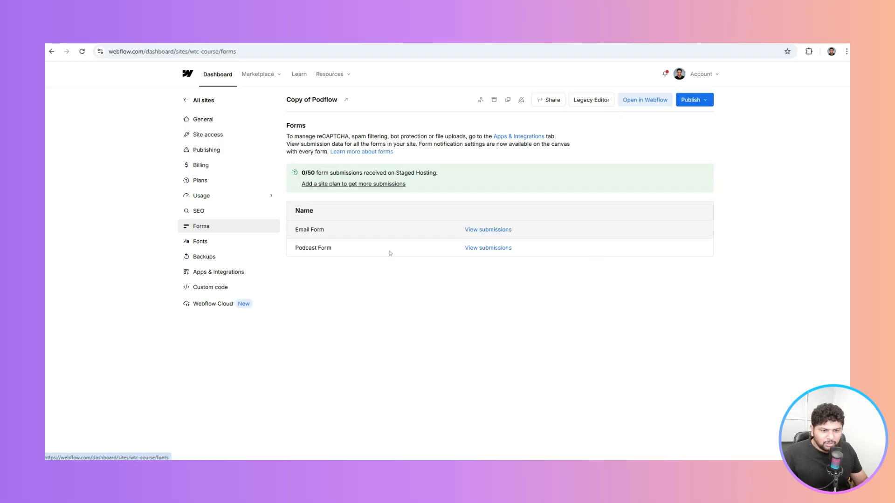
click(500, 251)
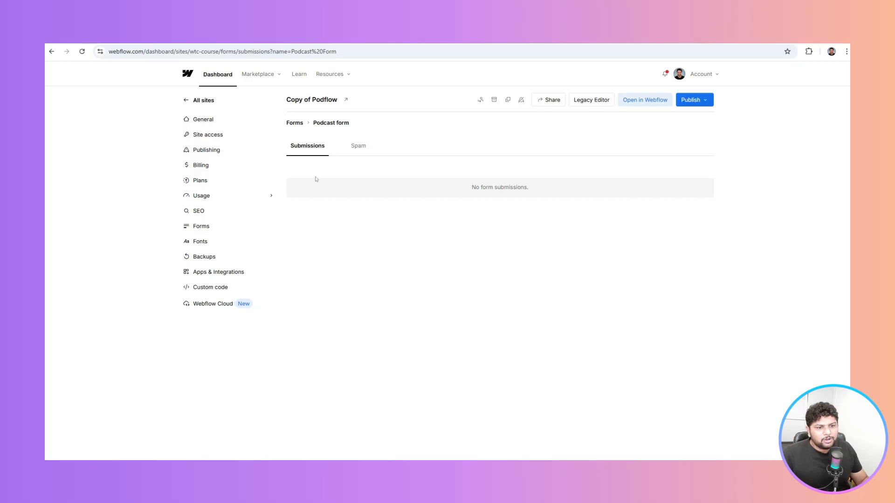
click(360, 146)
click(308, 153)
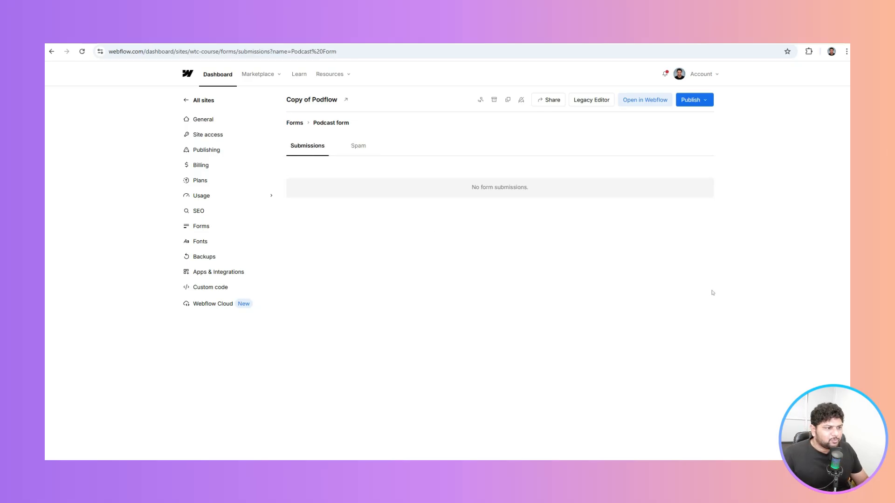
Reopen the site for editing, check the Home page at the tablet and both mobile breakpoints, and return to the desktop view.
click(633, 106)
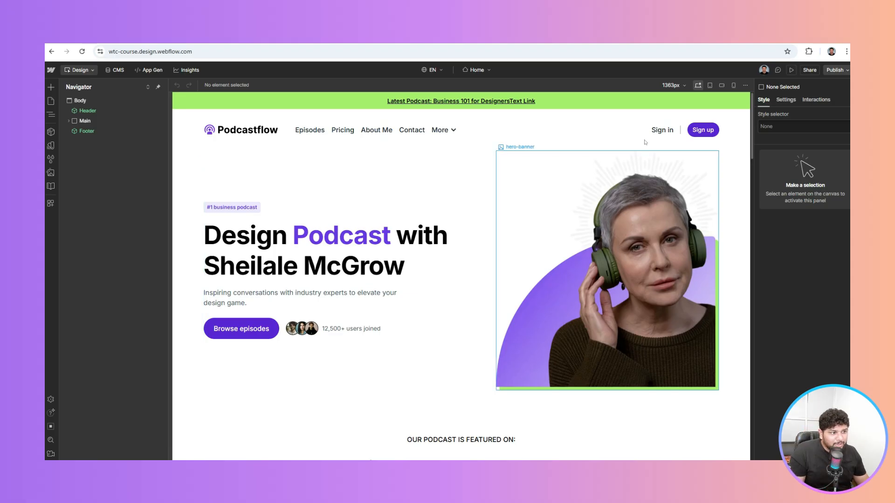
click(710, 85)
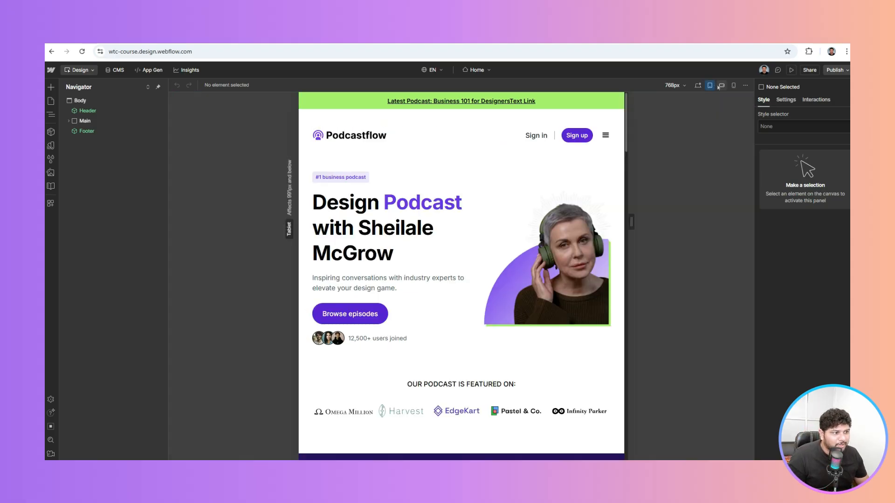
click(721, 85)
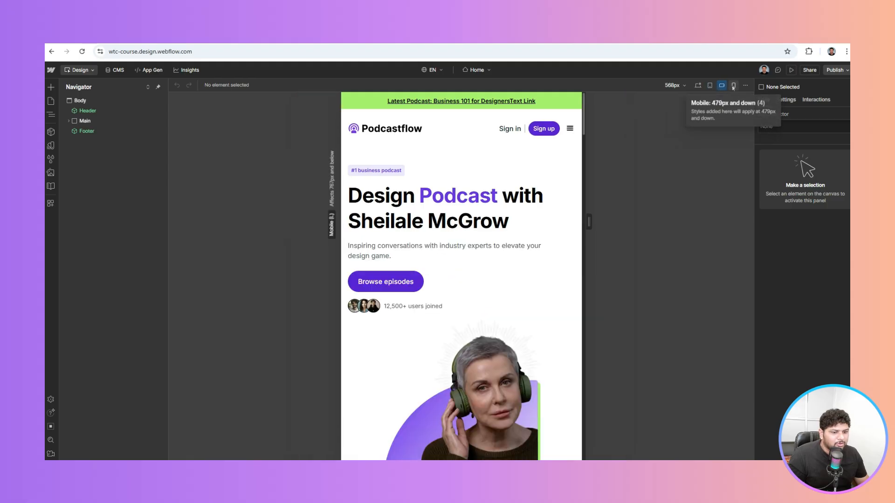
click(733, 86)
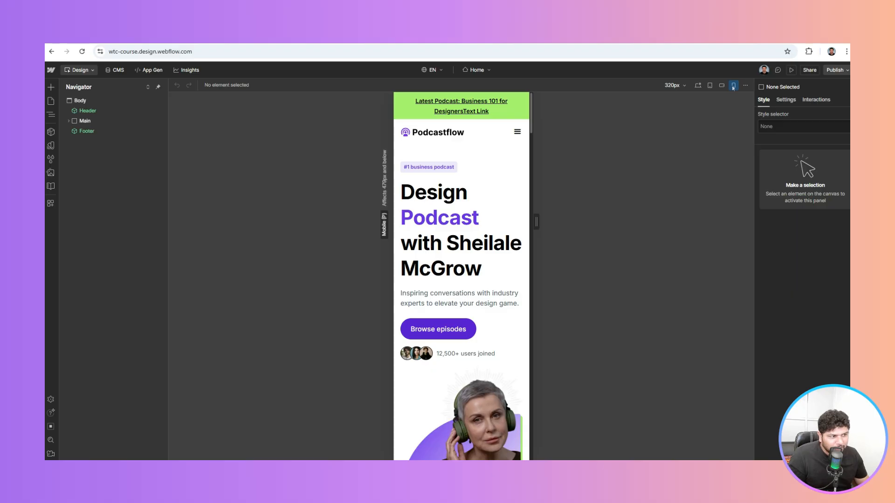
click(699, 85)
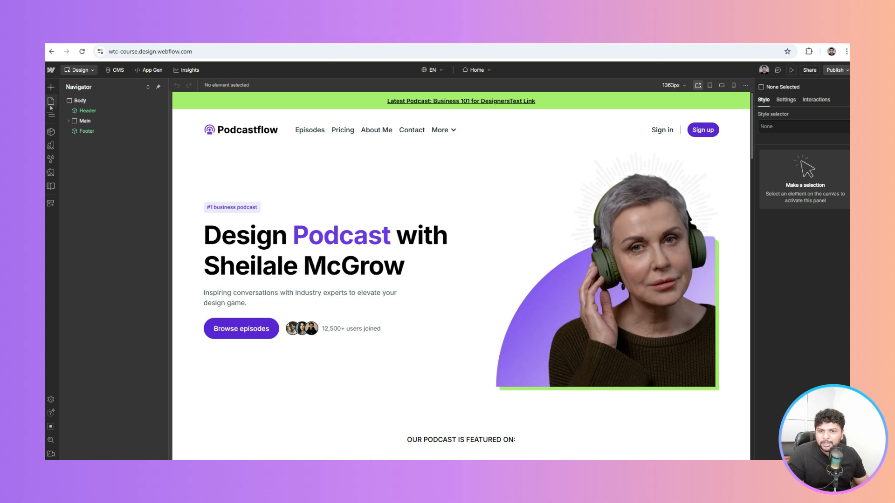
Open the Home page's settings and examine its title tag, meta description and sitemap indexing option.
click(51, 102)
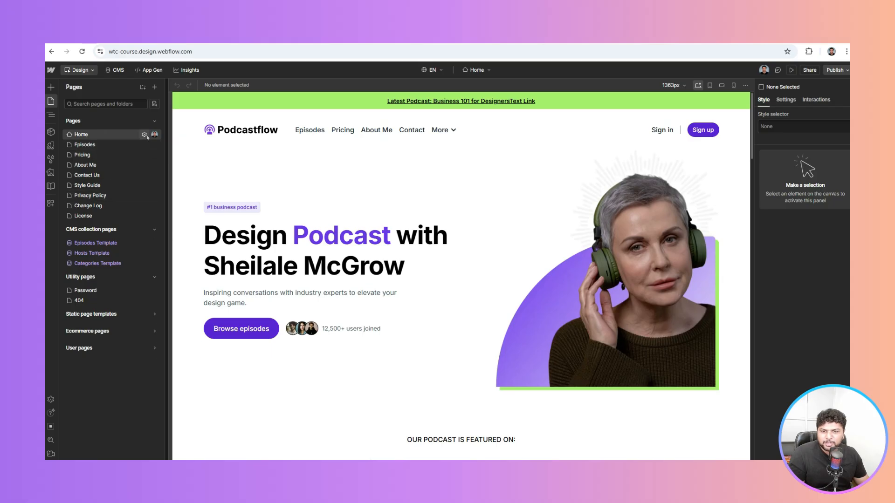
click(144, 134)
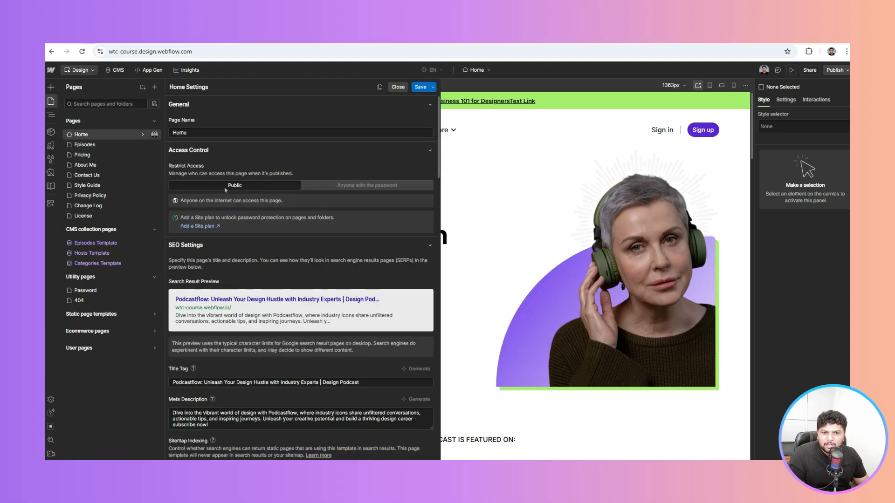
scroll(226, 189, down, 4)
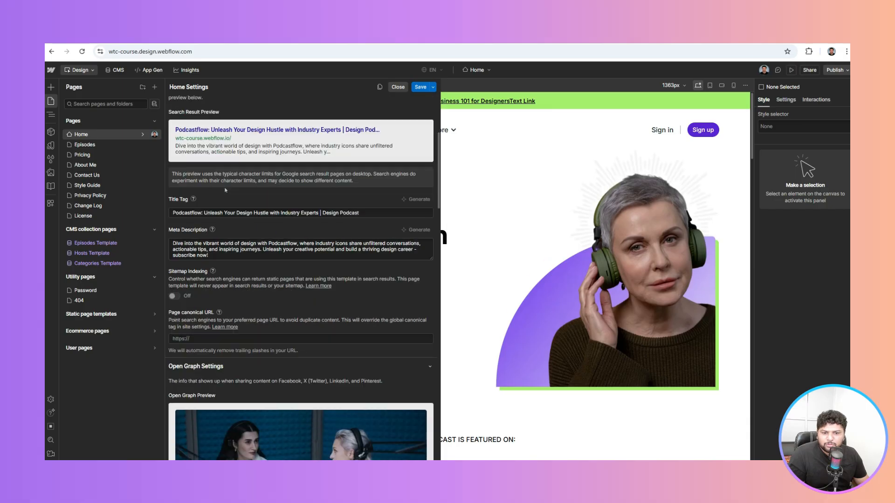
click(186, 256)
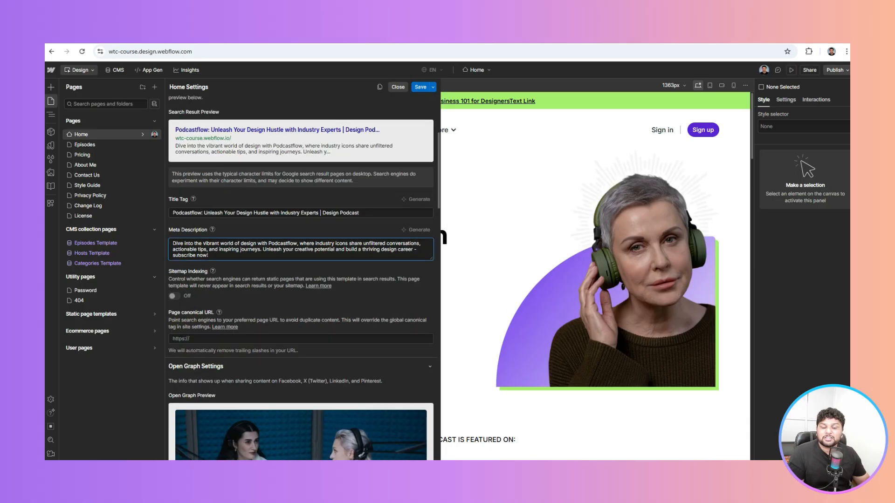
scroll(186, 256, down, 2)
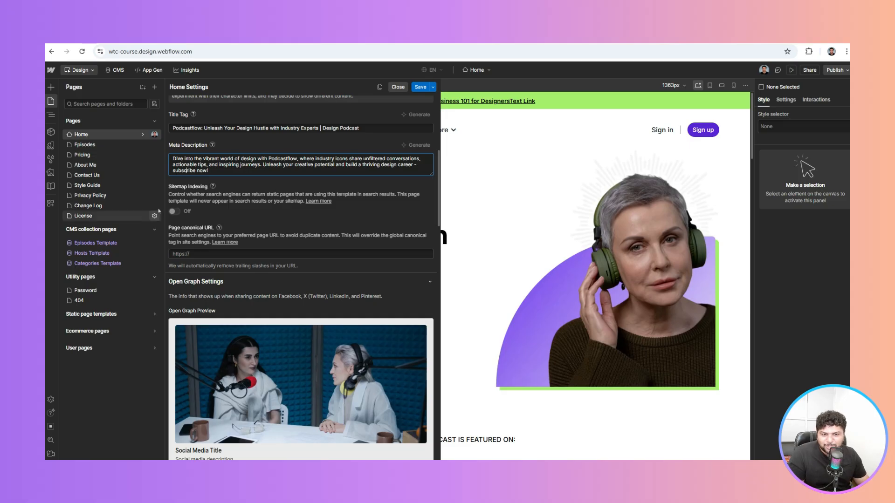
mouse_move(176, 212)
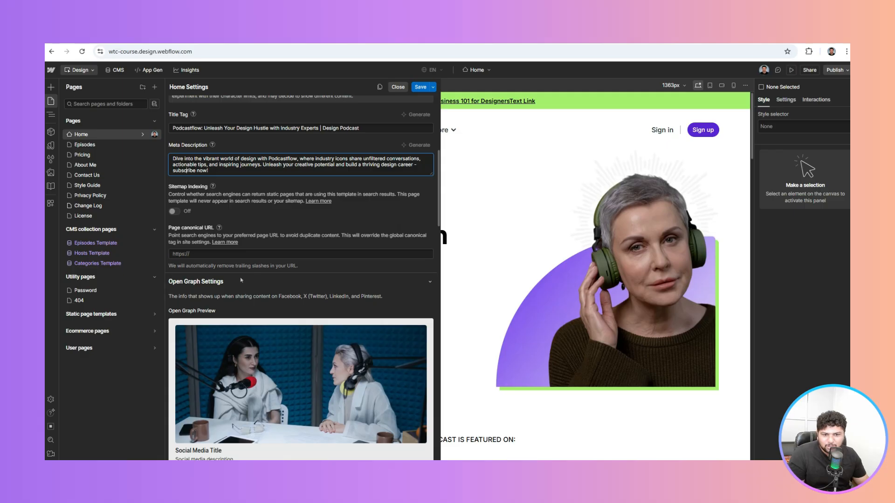
Examine the Home page's Open Graph settings, custom code areas for the head and body tags, and JSON-LD schema markup.
scroll(348, 255, down, 10)
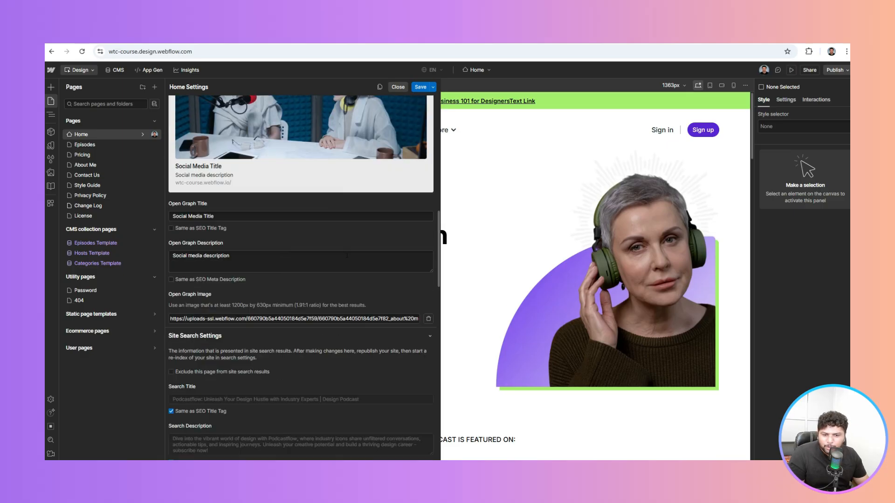
scroll(348, 258, down, 10)
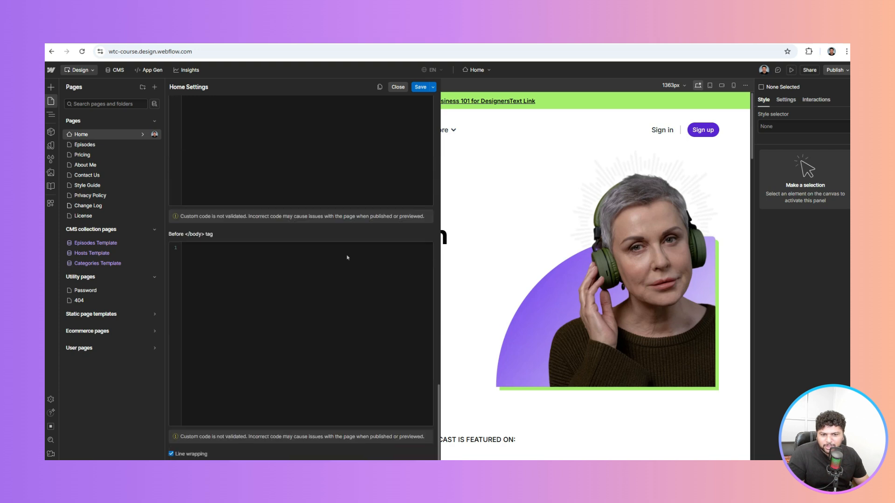
scroll(348, 257, up, 5)
click(205, 302)
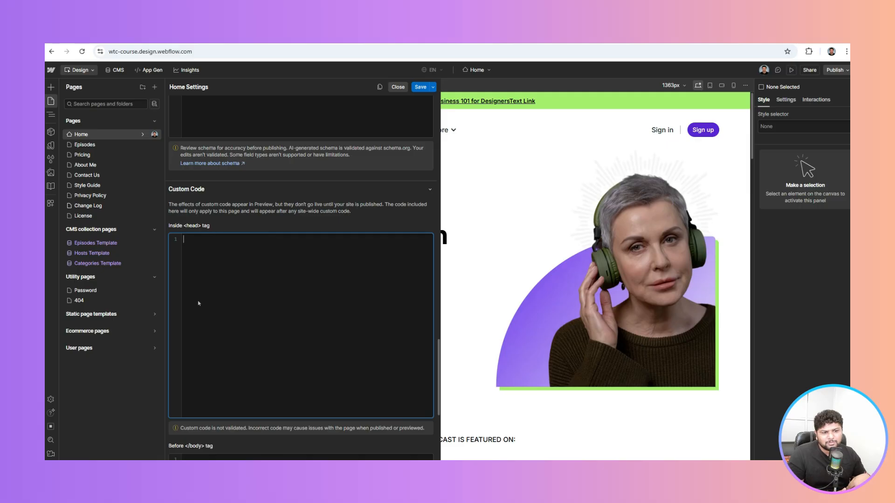
scroll(198, 303, down, 5)
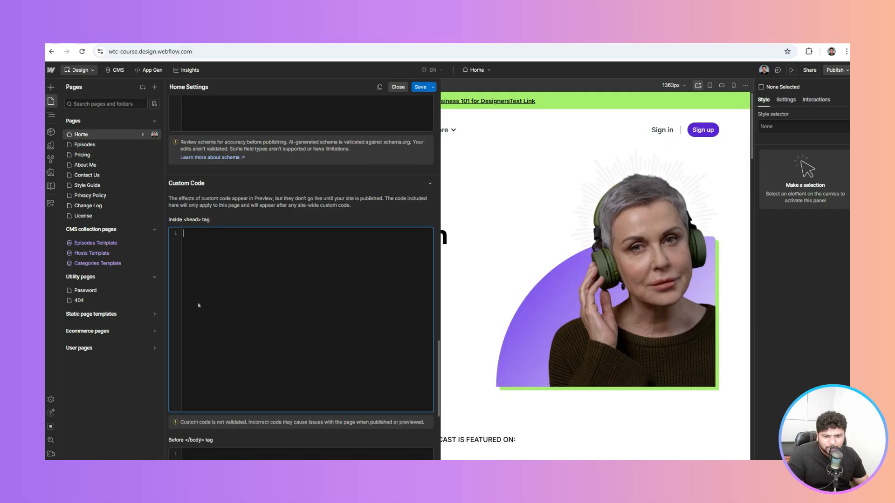
scroll(198, 303, up, 7)
scroll(198, 303, up, 4)
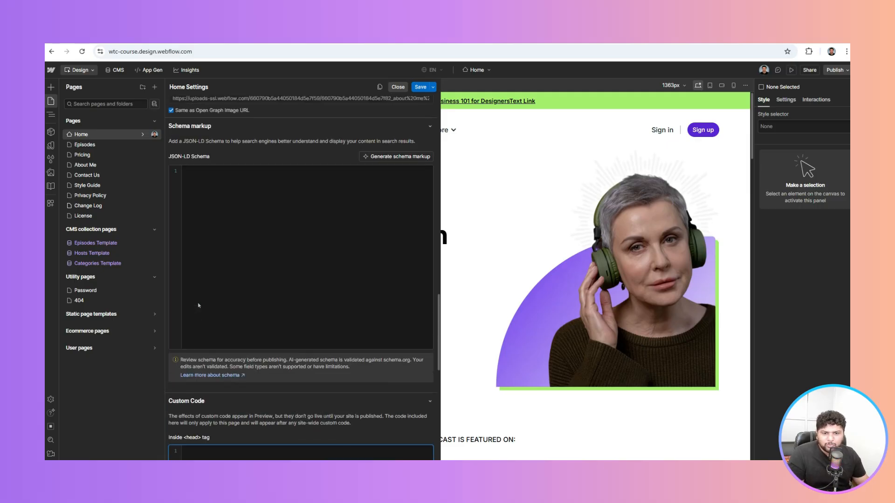
click(247, 279)
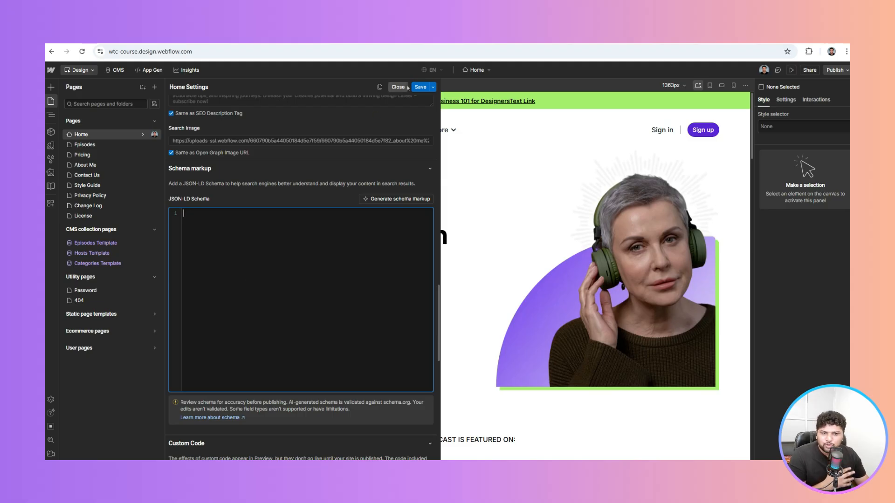
Review the Home page's site search, SEO and Open Graph settings again and close its settings without saving.
scroll(347, 210, up, 3)
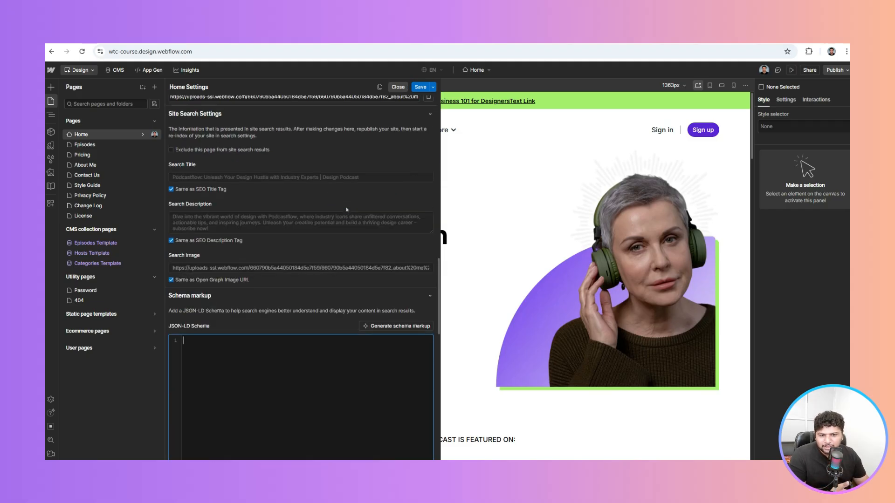
scroll(347, 210, up, 4)
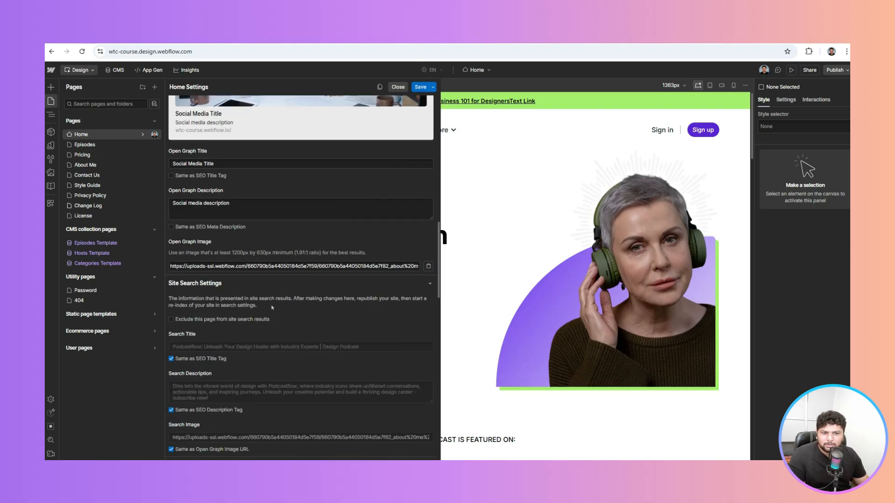
scroll(272, 307, up, 10)
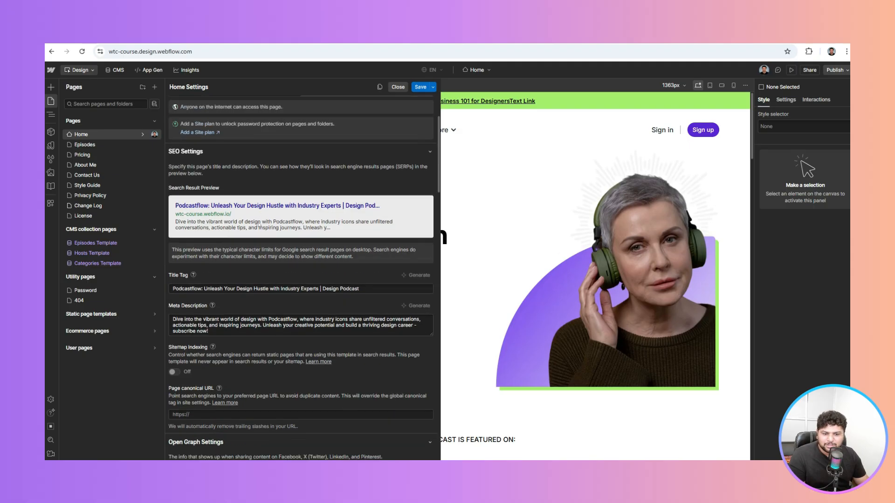
scroll(259, 227, down, 6)
scroll(229, 293, down, 2)
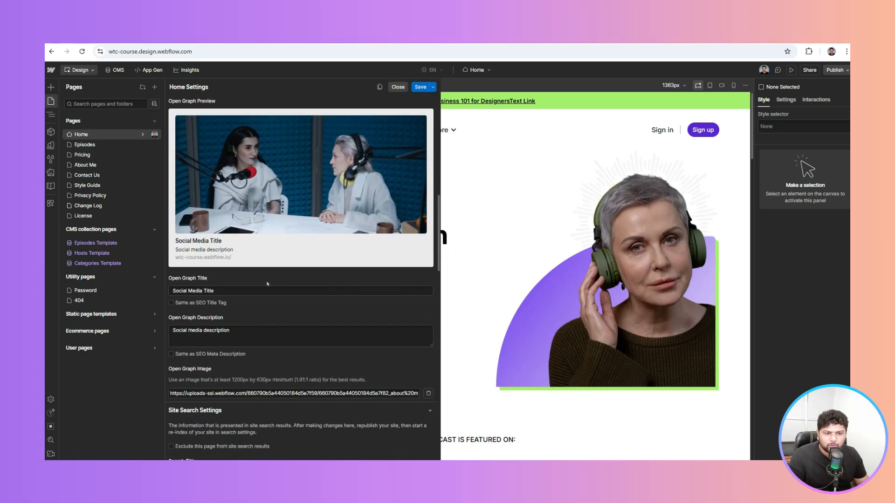
click(398, 87)
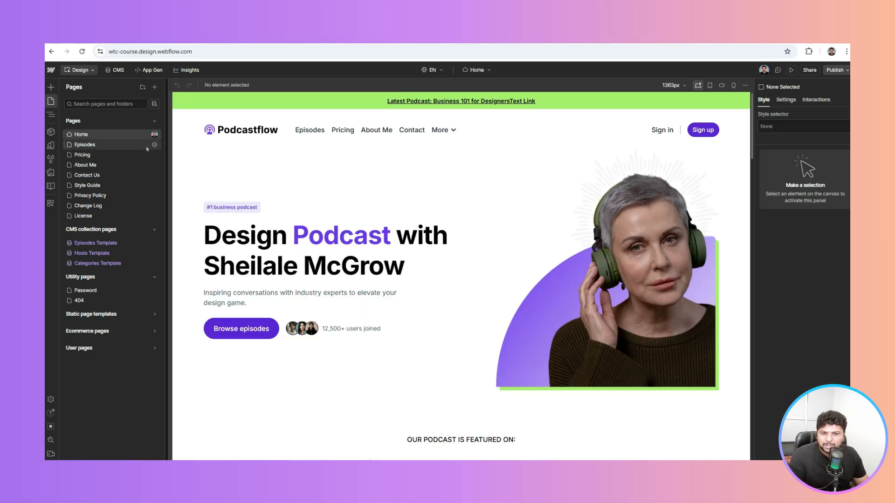
Look through the Episodes page's settings, from slug and SEO to Open Graph, search and schema markup, and close them.
click(154, 145)
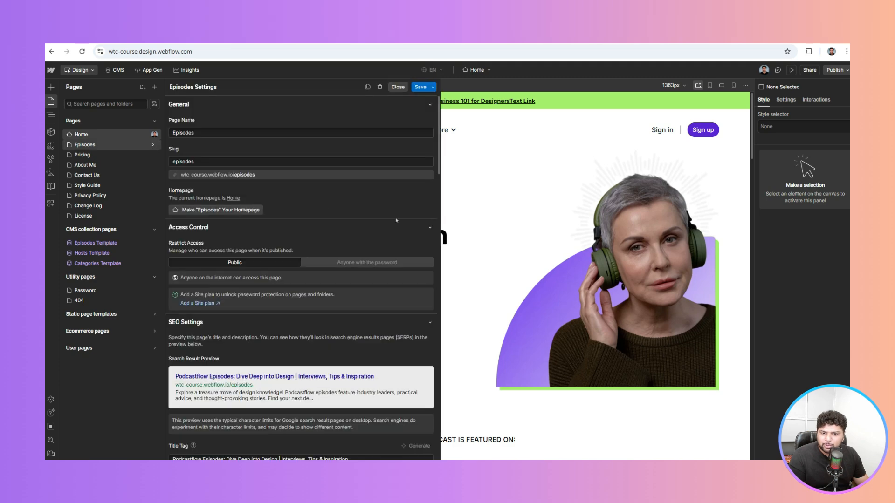
scroll(396, 220, down, 5)
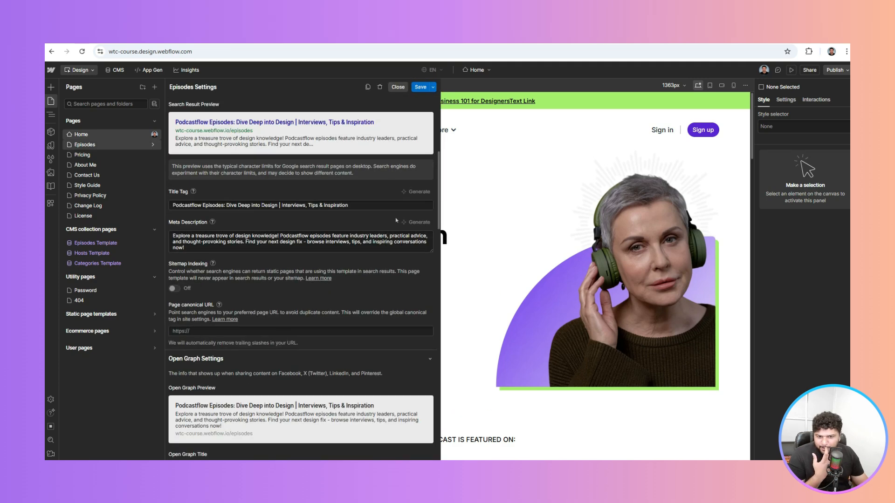
scroll(396, 220, down, 2)
scroll(396, 220, down, 8)
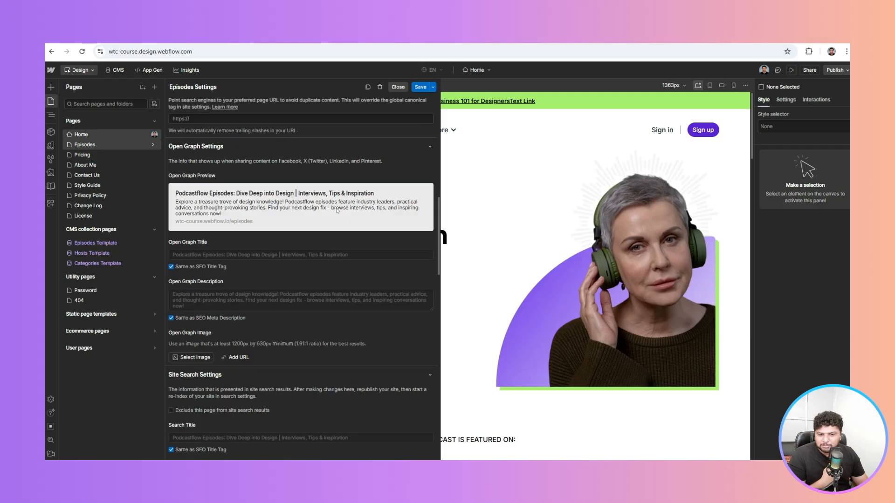
scroll(337, 211, down, 2)
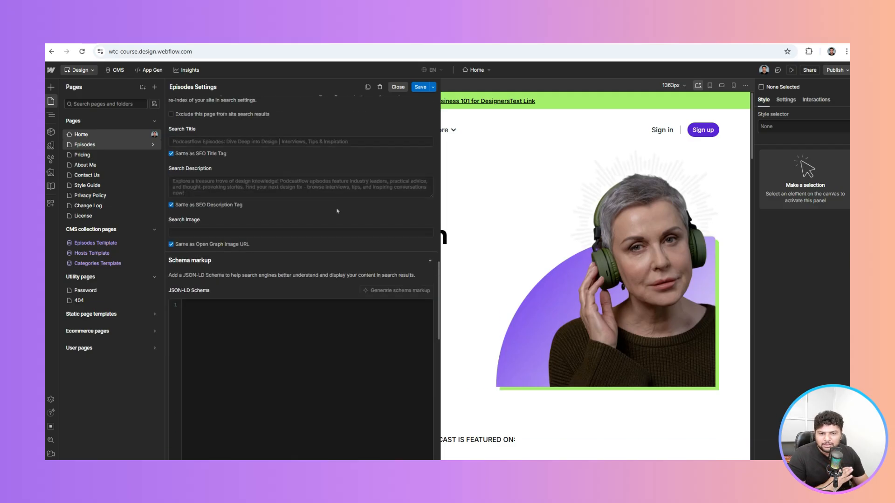
scroll(337, 210, down, 5)
click(398, 87)
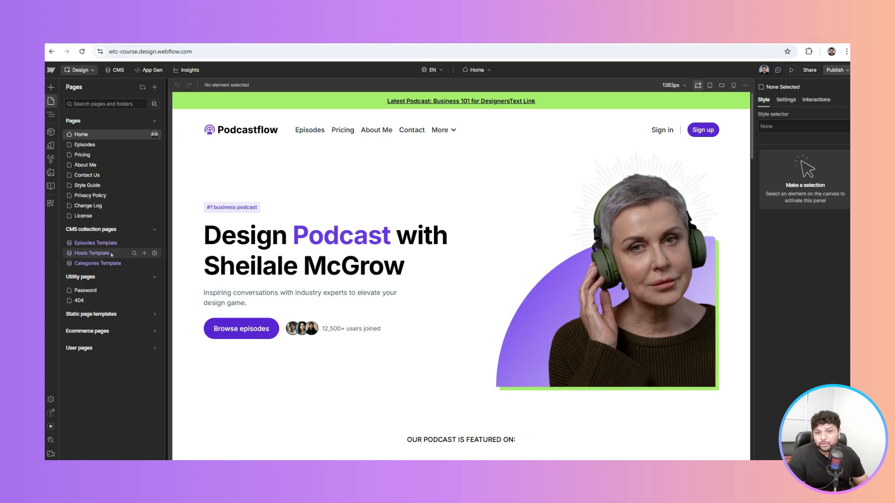
Add a single-line plain text field labelled "SEO Title" to the Episodes CMS collection.
click(114, 70)
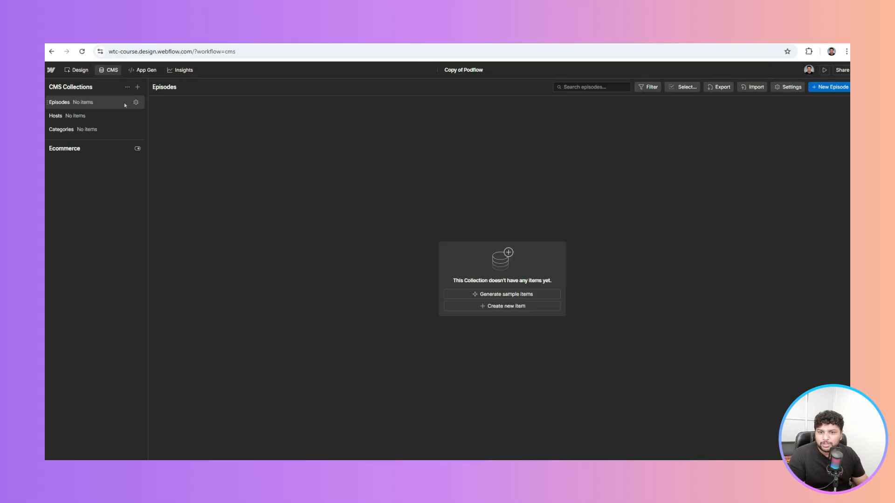
click(136, 102)
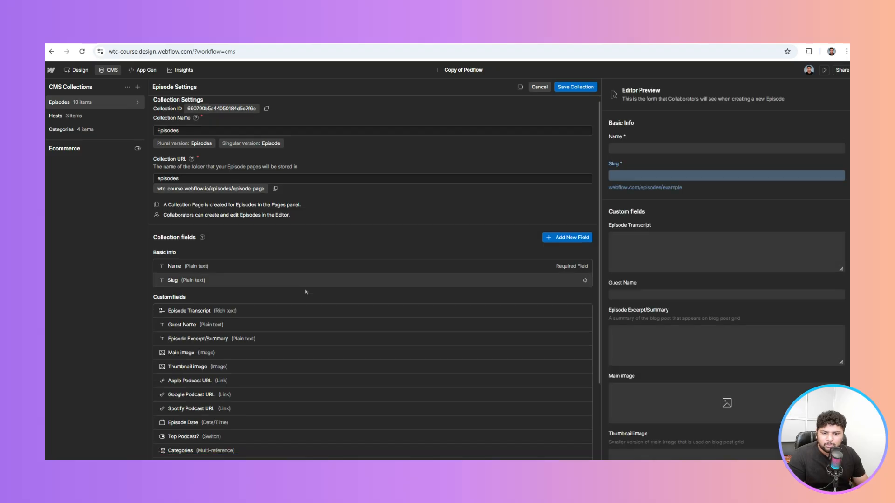
scroll(305, 292, down, 2)
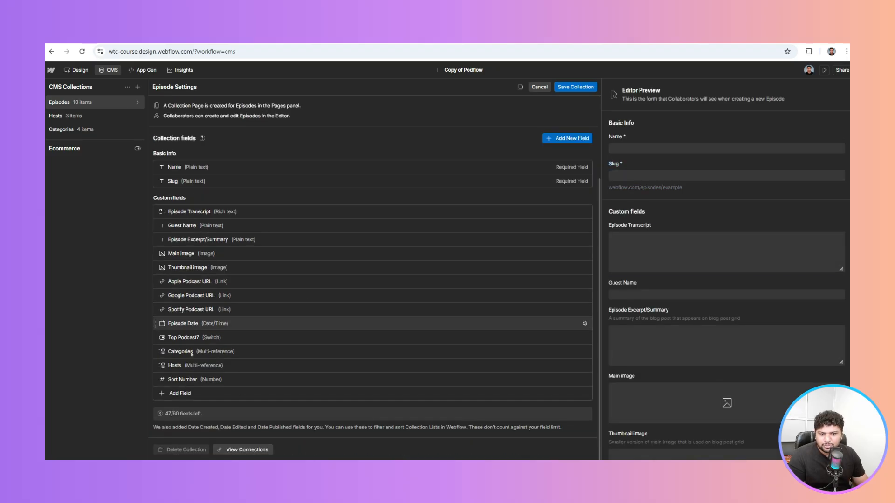
click(178, 393)
click(179, 322)
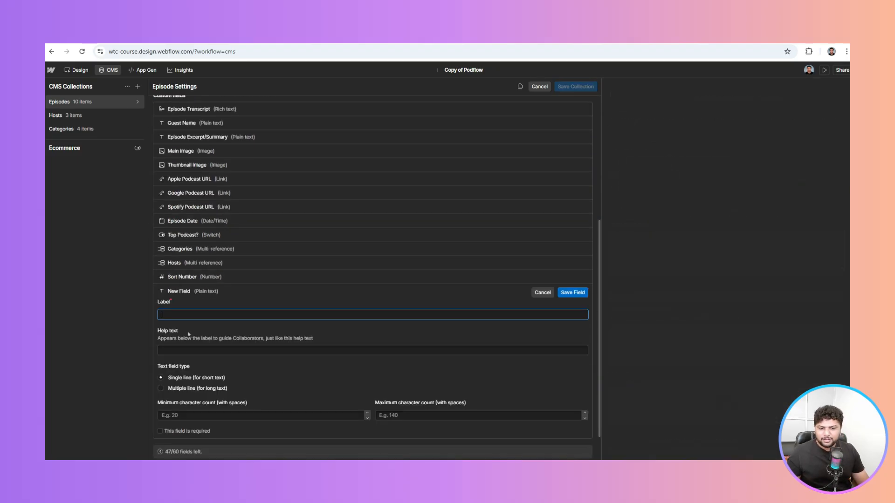
text(SEO Title)
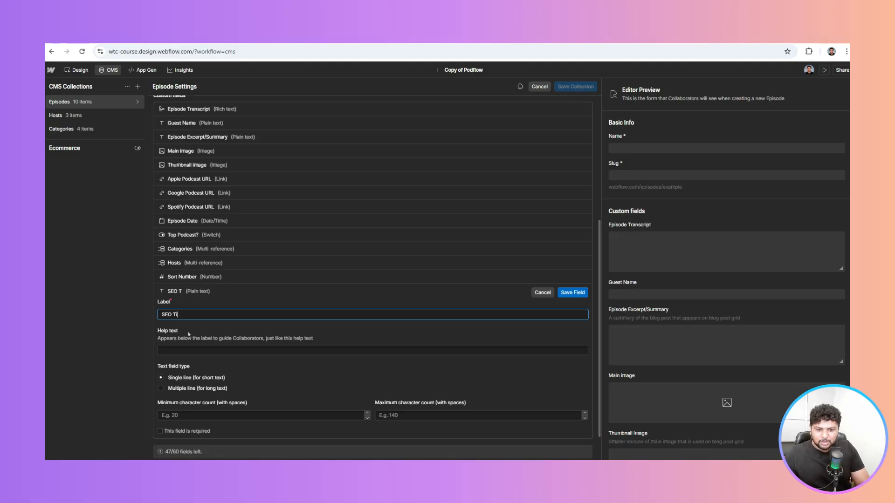
key(Return)
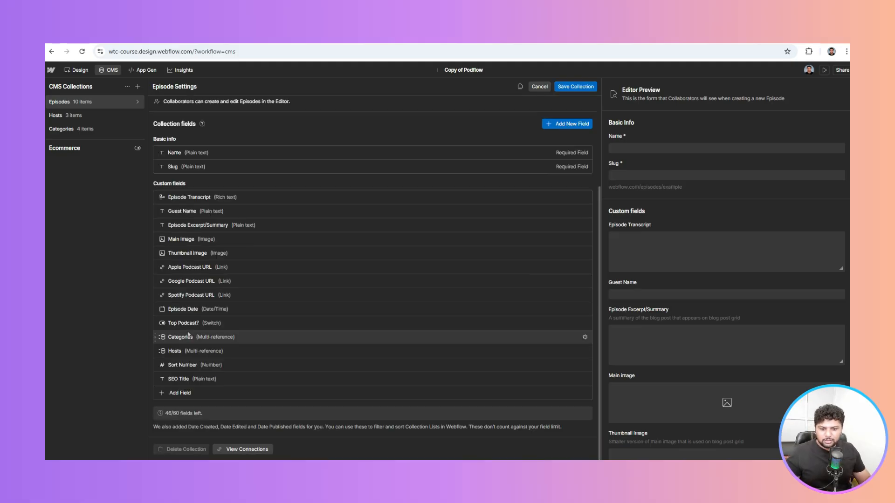
Add a plain text field labelled "SEO Description" to the Episodes collection, save the collection and return to its item list.
click(179, 392)
click(189, 326)
text(SEO Meta)
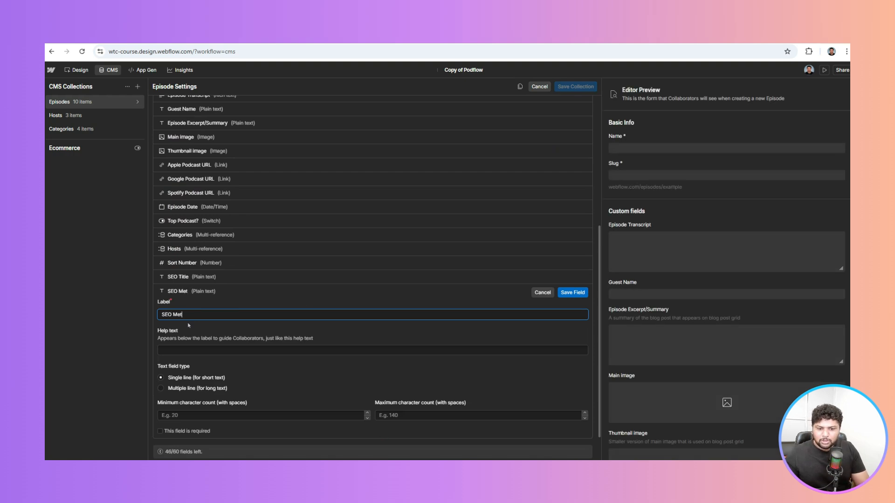
key(BackSpace)
key(BackSpace)
key(BackSpace)
text(De)
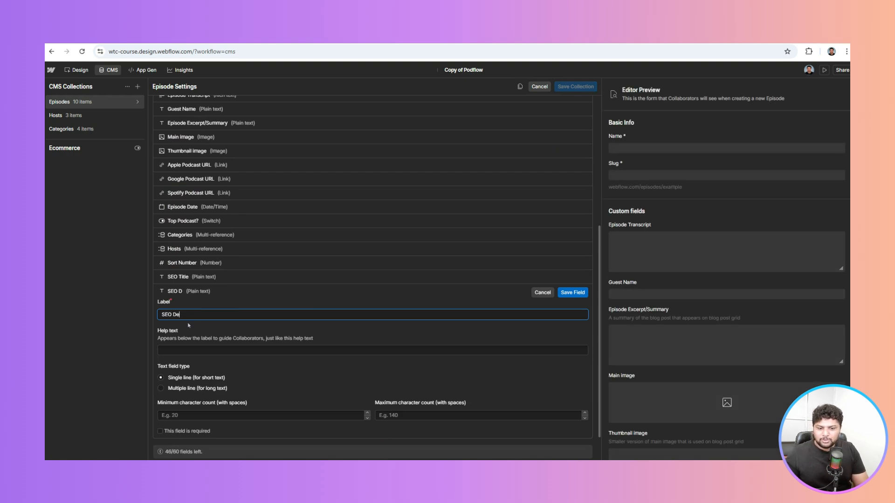
text(scription)
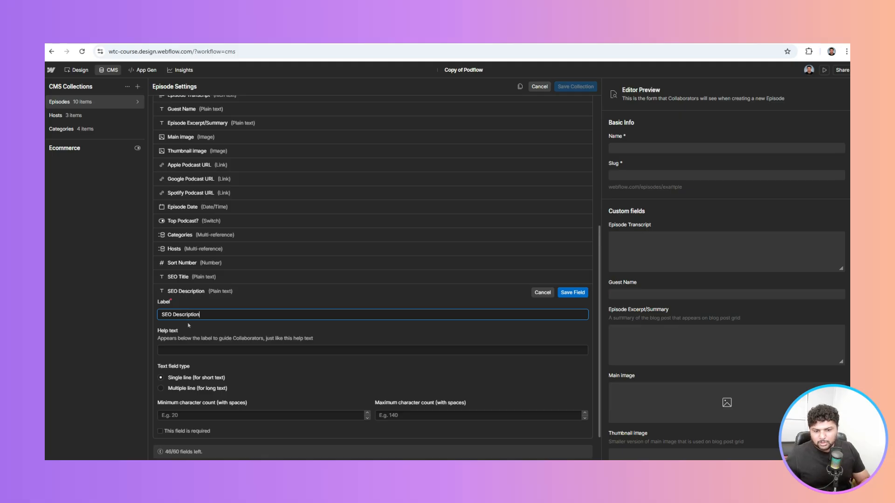
key(Return)
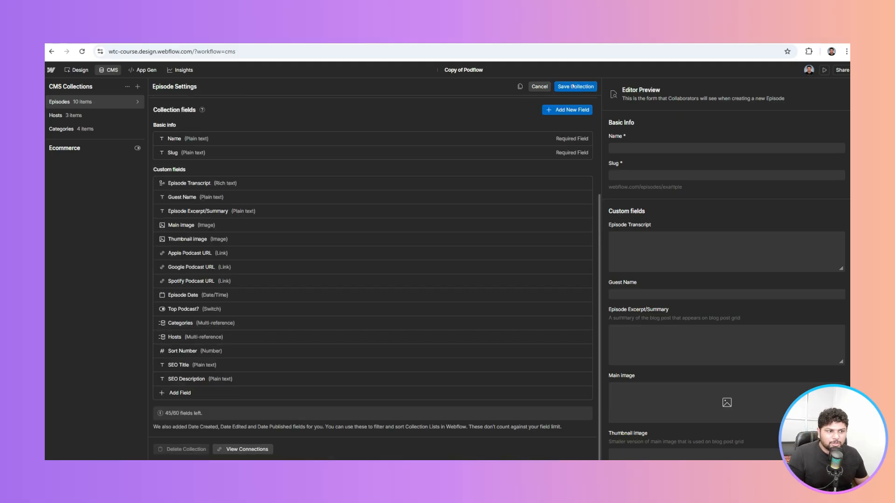
click(116, 71)
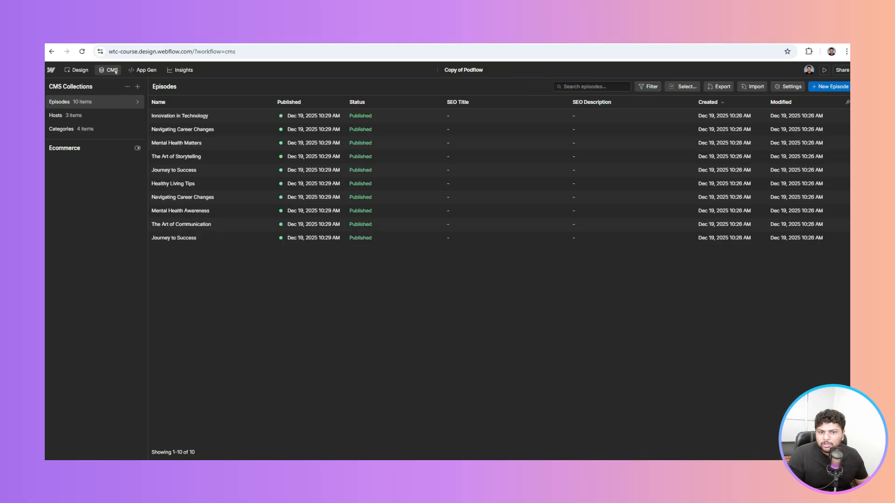
In the Episodes Template page settings, replace the title tag's Name field with the SEO Title field.
click(77, 69)
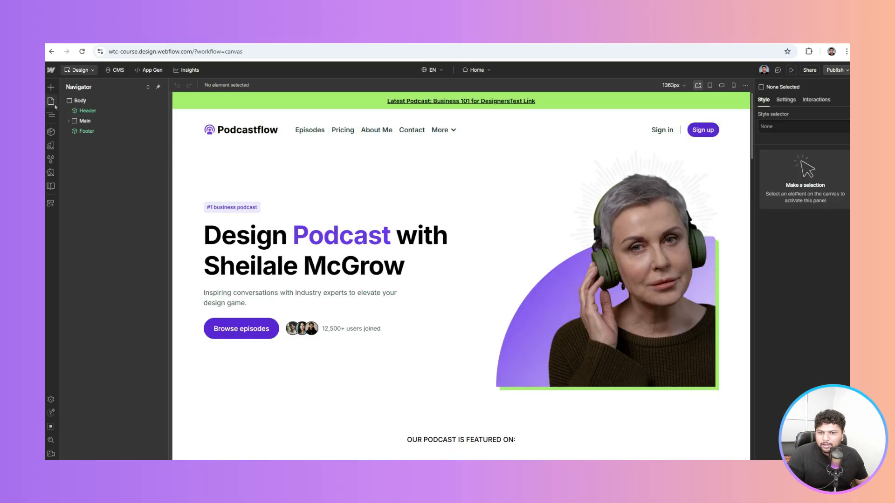
click(51, 101)
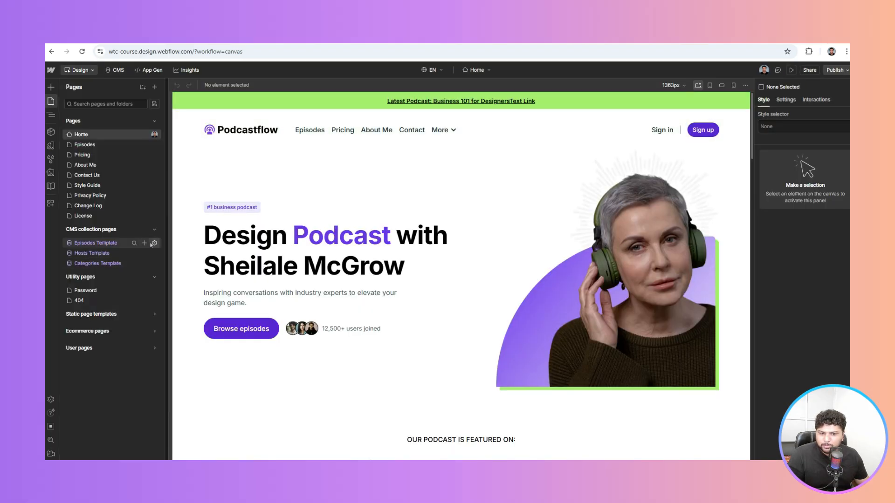
click(153, 243)
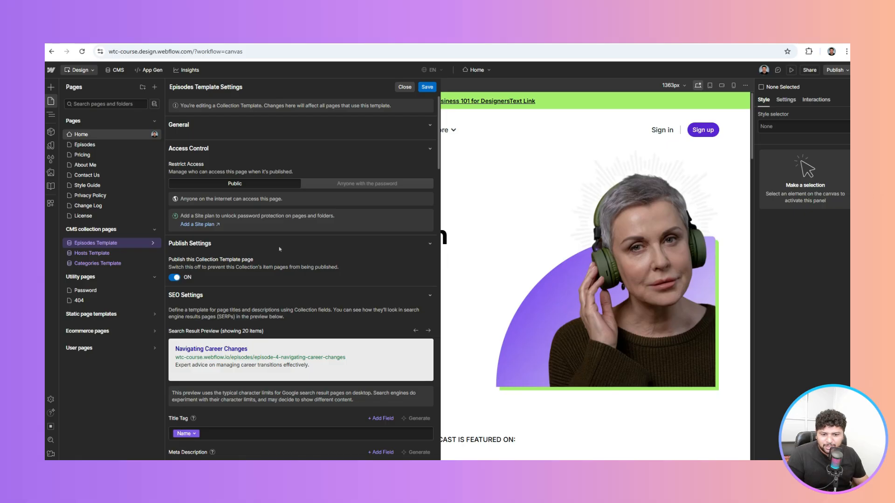
scroll(279, 249, down, 5)
click(238, 264)
key(BackSpace)
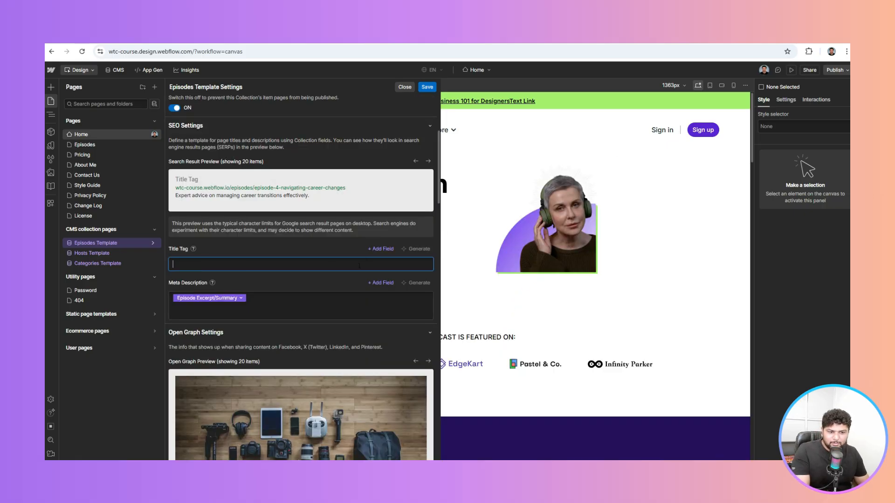
click(381, 249)
click(348, 345)
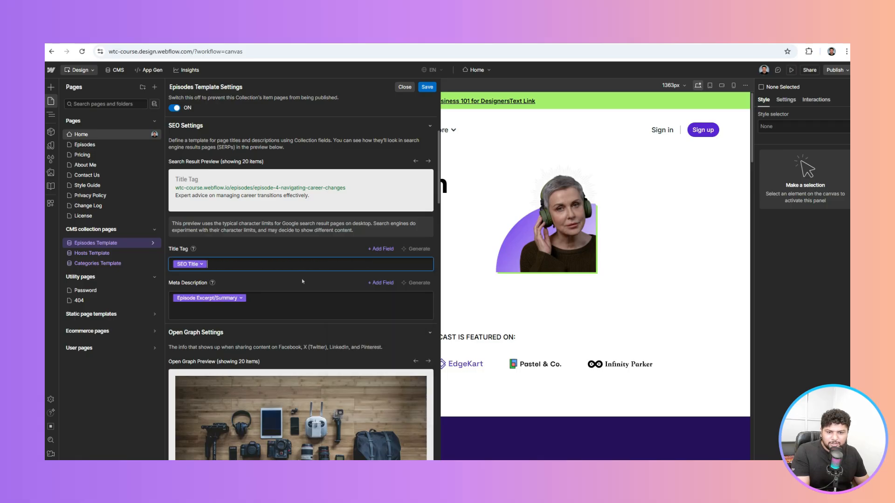
Replace the Episodes Template's meta description field with SEO Description and save the page settings.
click(347, 297)
key(BackSpace)
click(381, 283)
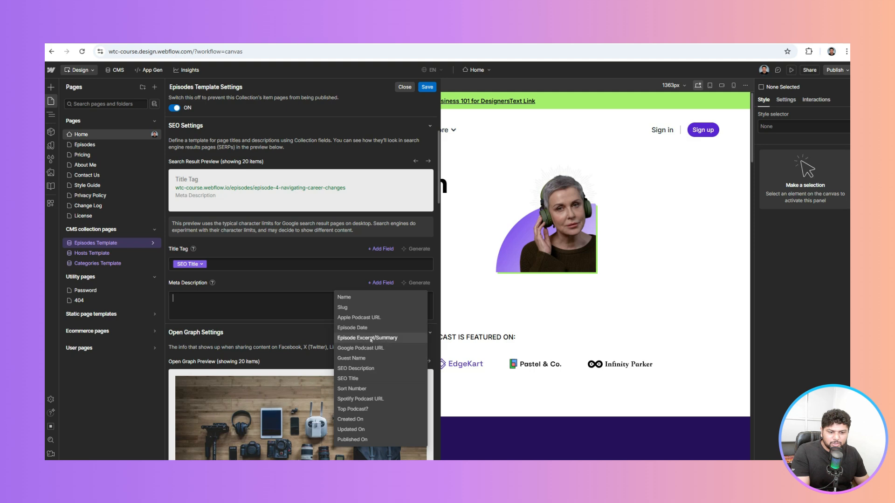
click(359, 369)
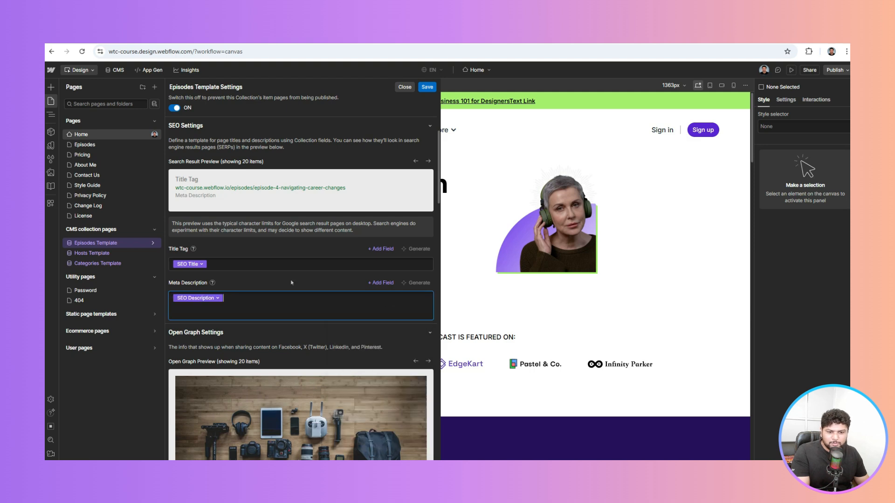
scroll(282, 256, down, 2)
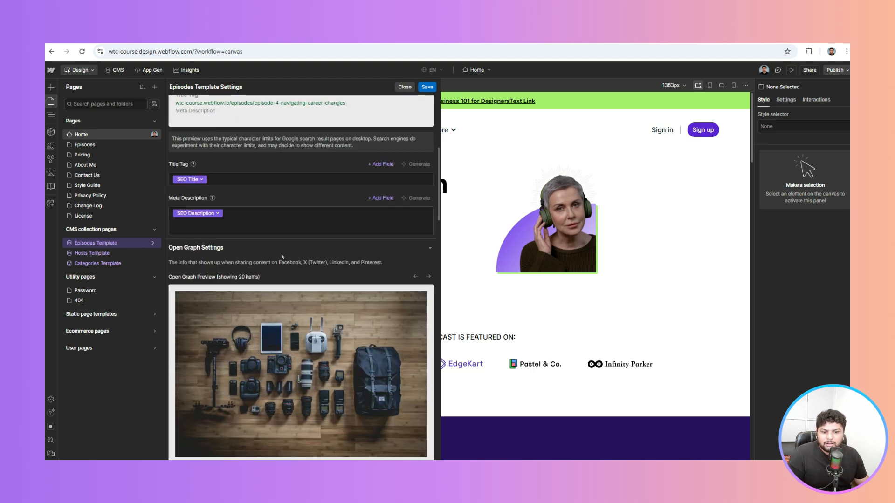
click(428, 87)
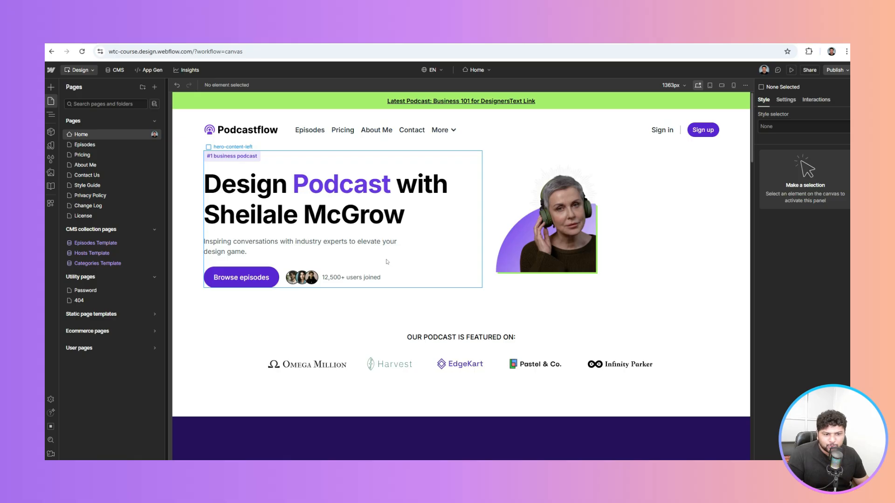
key(z)
click(246, 312)
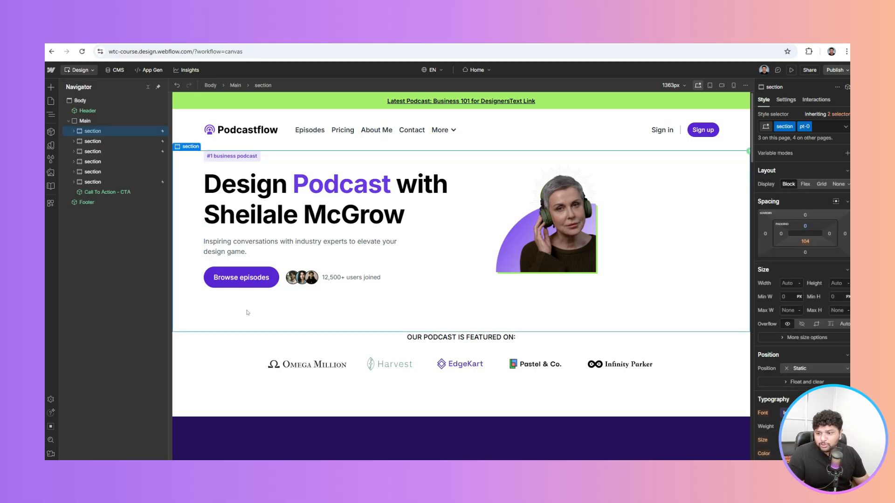
Open the site's SEO settings in the dashboard and examine the subdomain indexing, robots.txt and sitemap options.
click(51, 71)
click(77, 97)
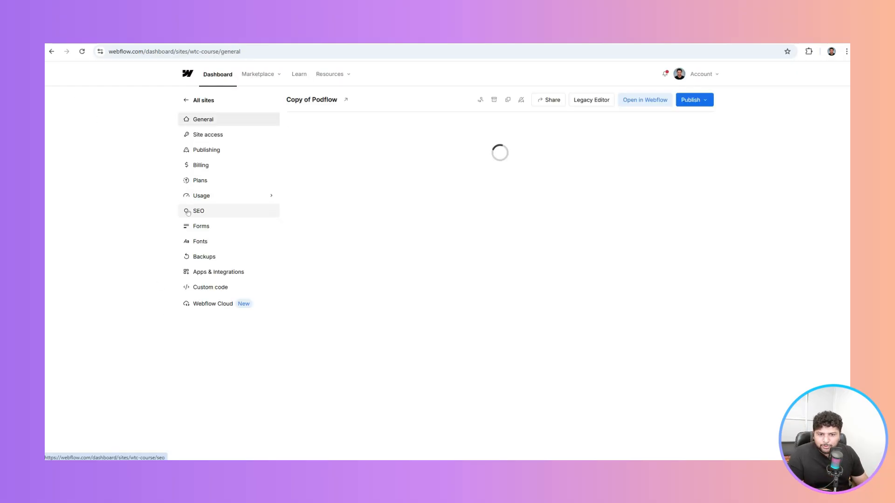
click(188, 212)
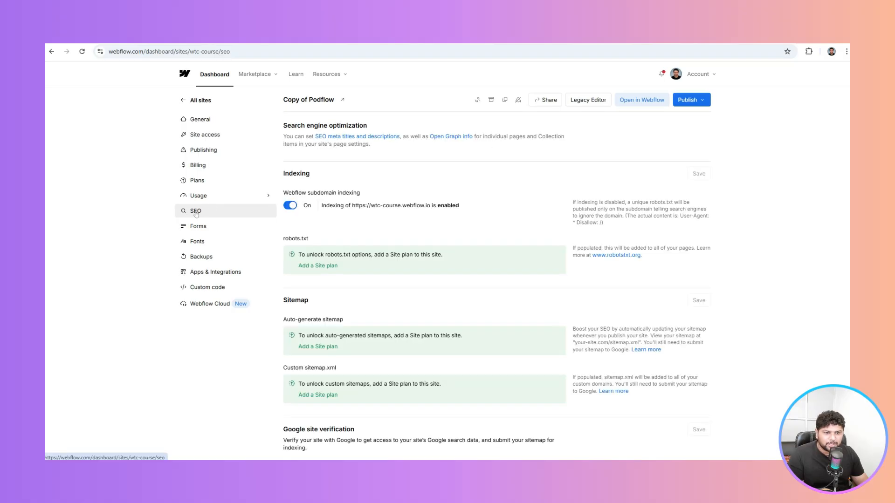
scroll(403, 194, down, 2)
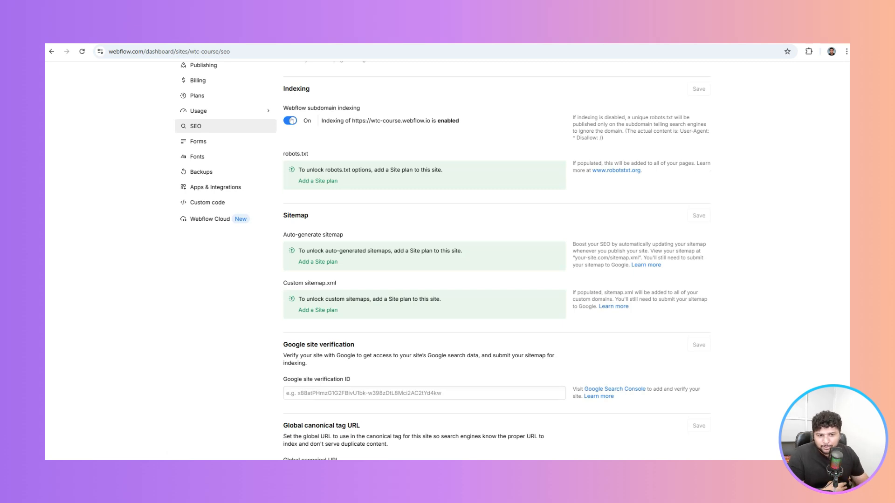
scroll(290, 121, down, 1)
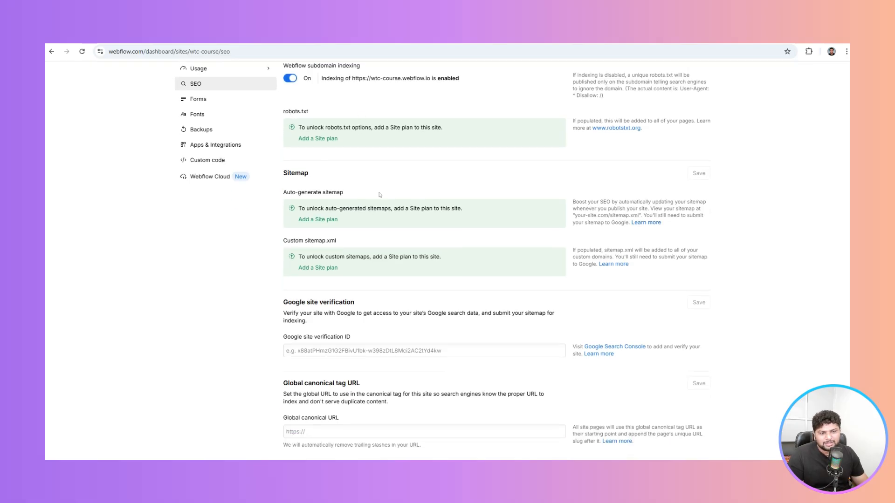
scroll(380, 195, down, 2)
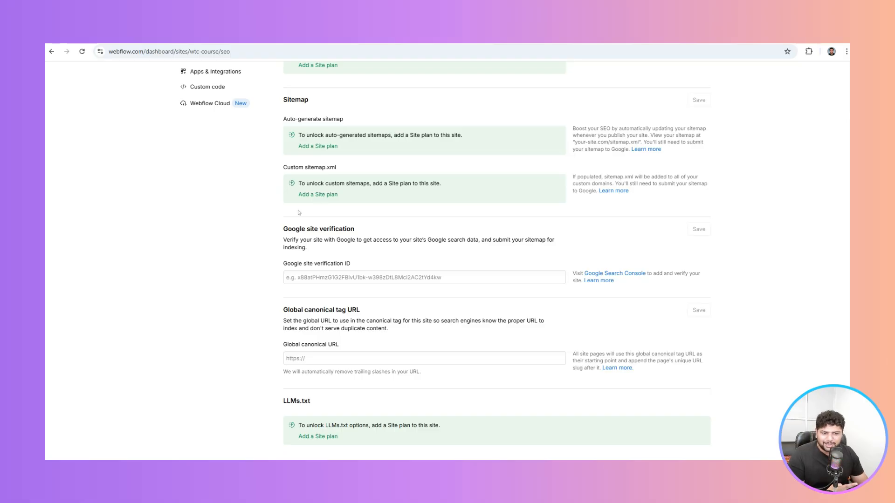
Check the Google site verification ID and global canonical URL fields, and review the site's SEO settings again.
click(307, 275)
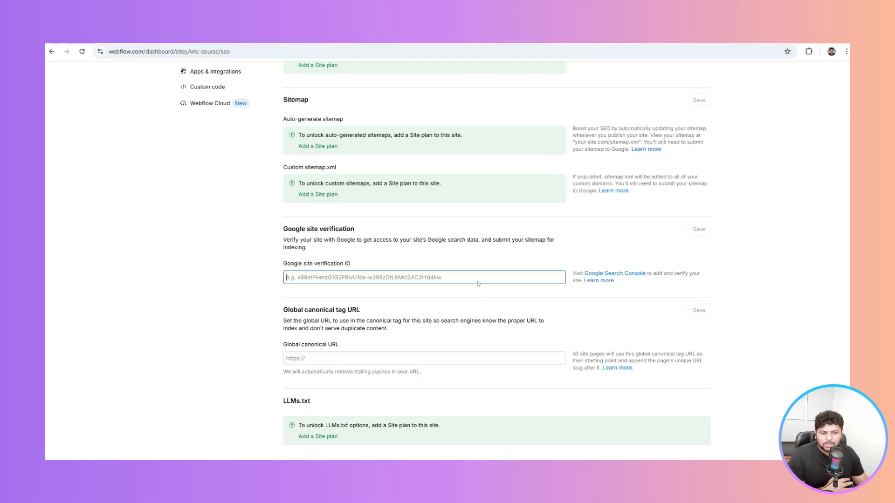
click(347, 358)
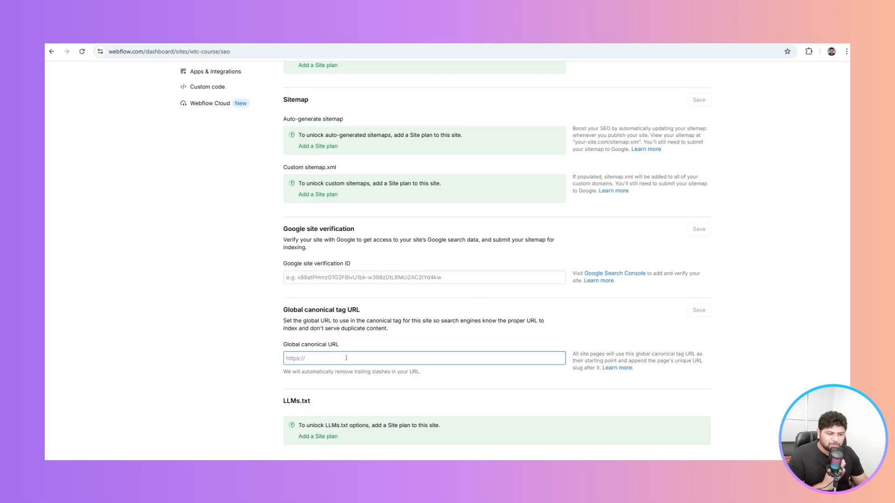
scroll(347, 358, up, 4)
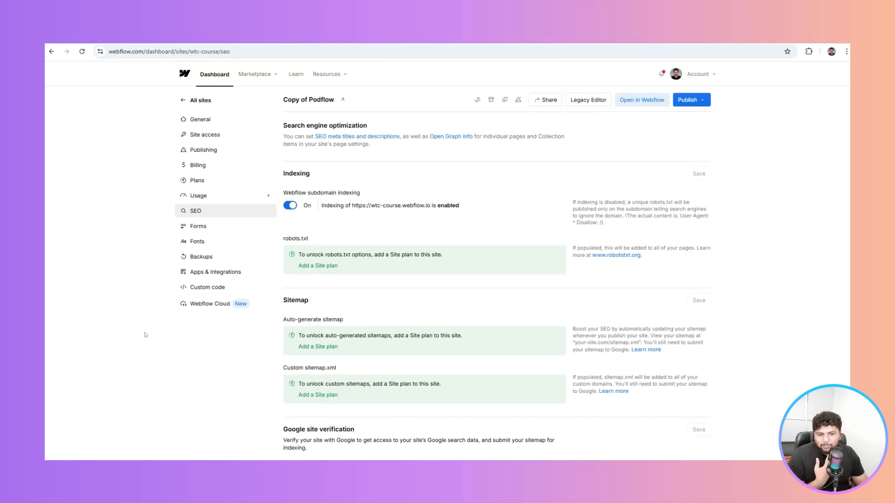
scroll(341, 197, down, 3)
scroll(340, 197, up, 3)
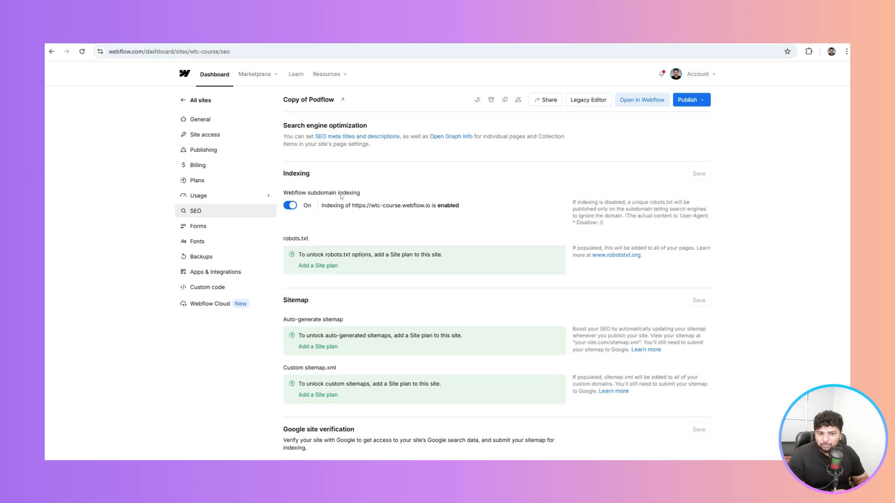
Open the site's Publishing settings and examine the staging, production domain, 301 redirect, advanced publishing and SSL options.
click(219, 150)
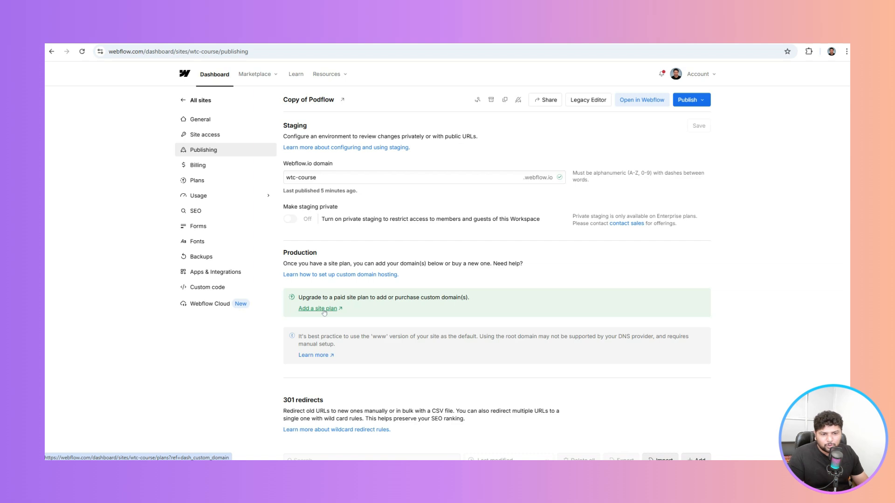
scroll(431, 277, down, 3)
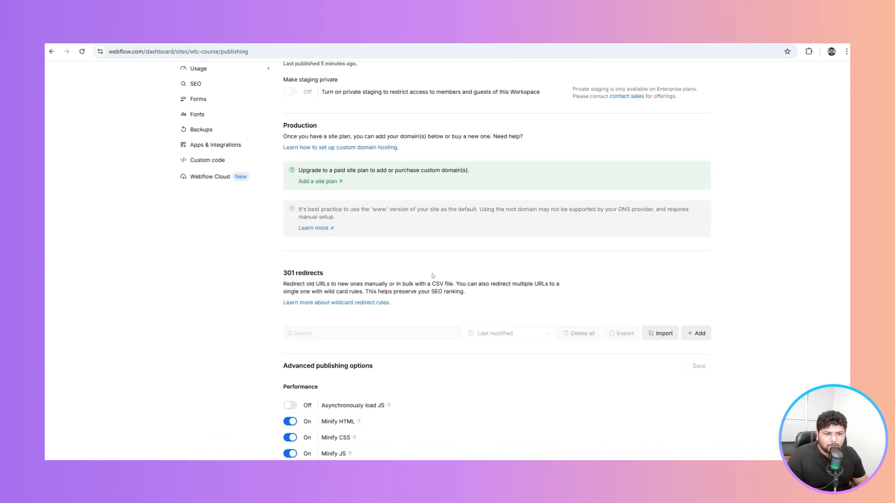
scroll(433, 275, down, 4)
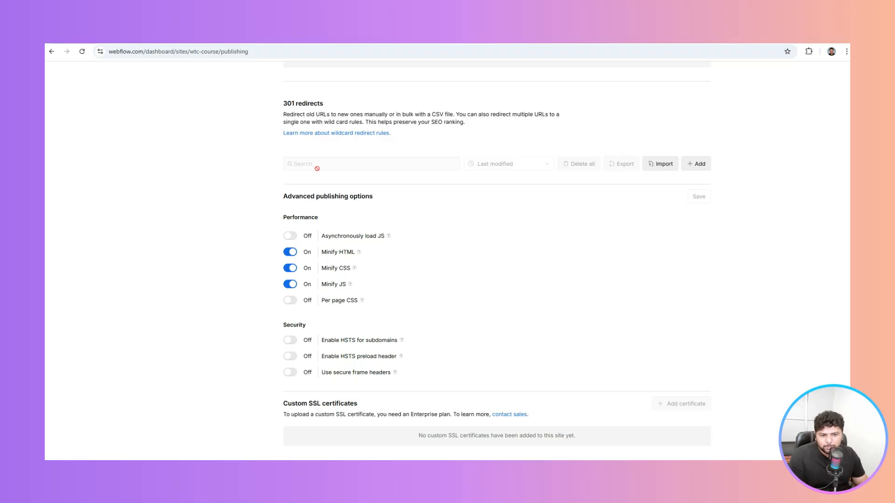
scroll(317, 168, up, 6)
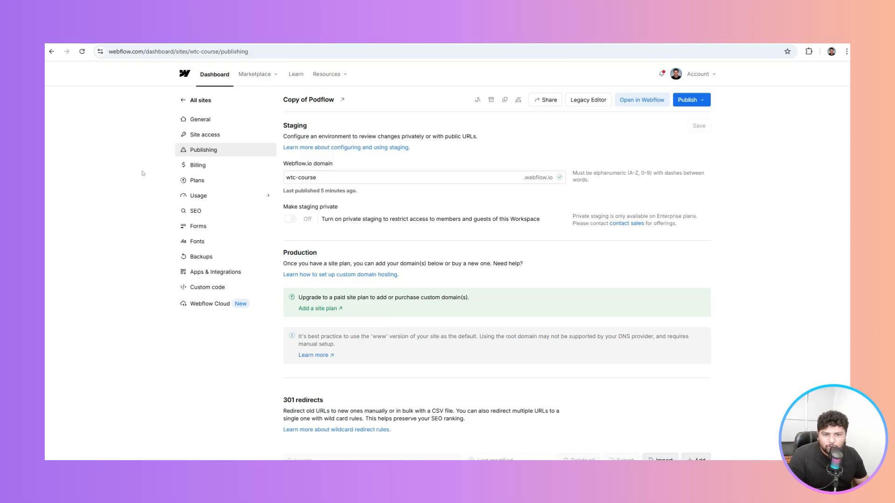
scroll(143, 173, down, 5)
scroll(142, 174, up, 5)
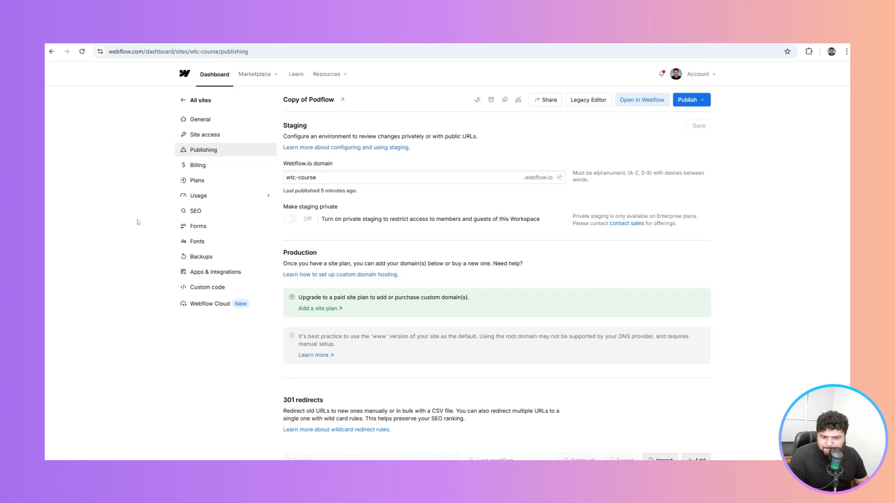
Open the site's Apps & integrations settings and check the publish destinations, including the wtc-course.webflow.io staging domain.
click(205, 272)
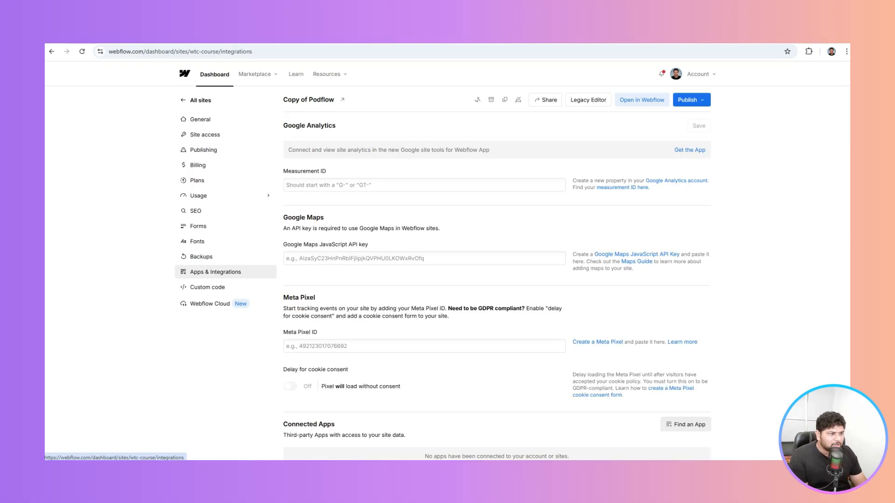
click(695, 101)
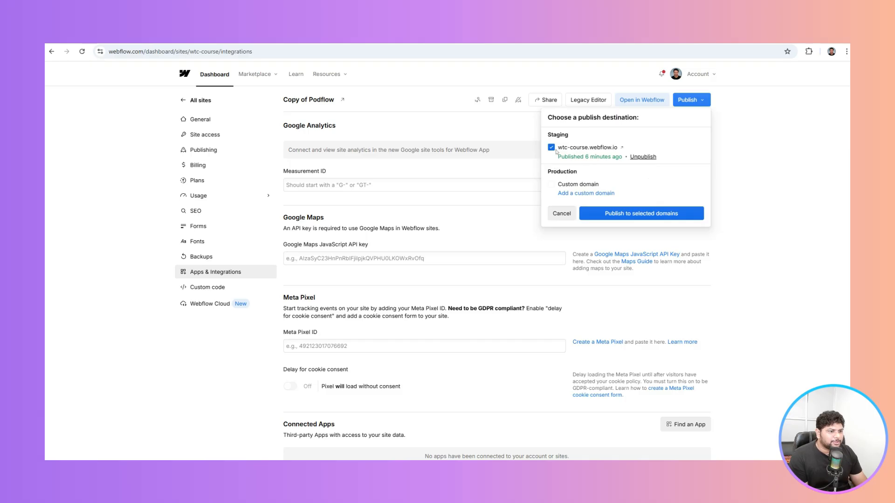
click(640, 211)
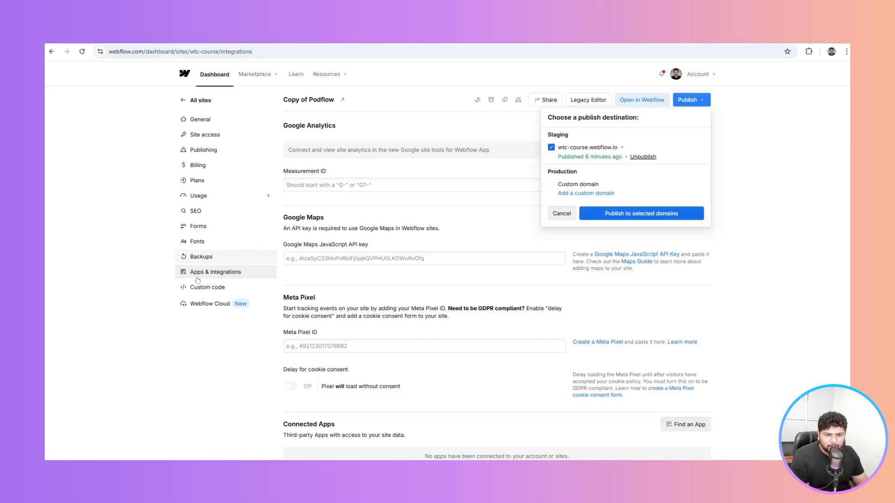
Examine the Google Analytics measurement ID, Google Maps API key, Meta Pixel ID and connected apps options.
click(327, 185)
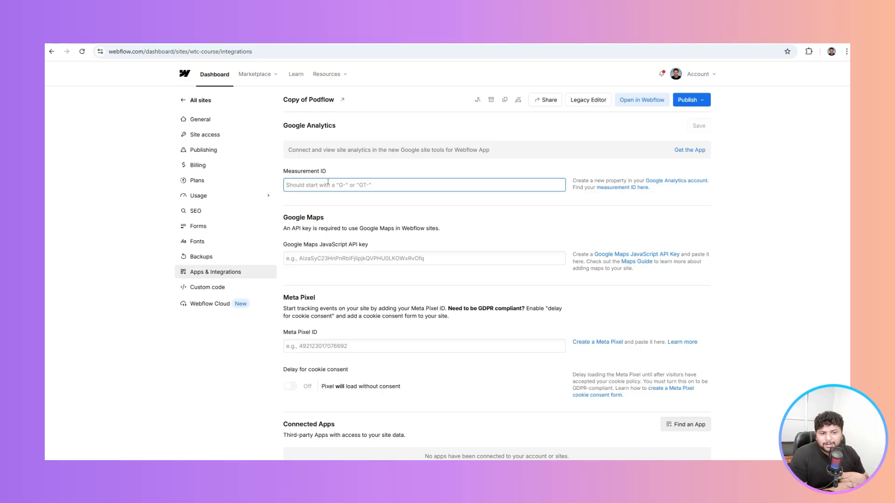
scroll(322, 163, down, 2)
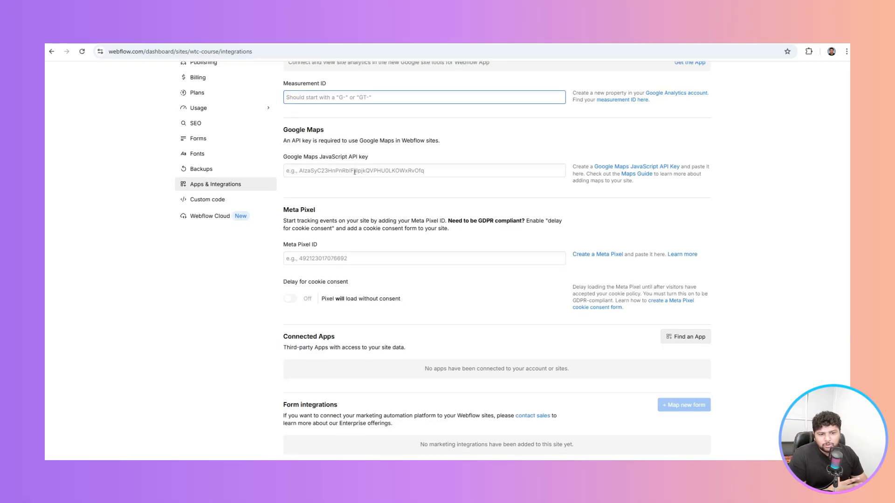
scroll(354, 173, down, 2)
click(353, 173)
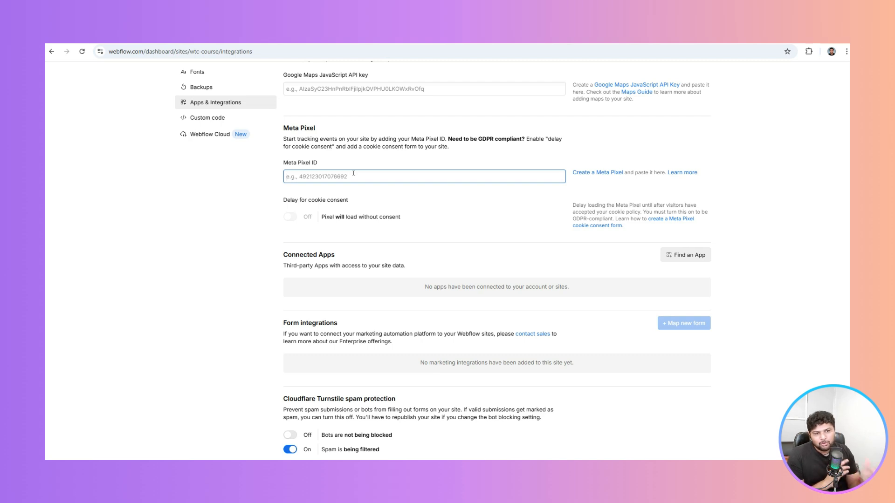
click(268, 254)
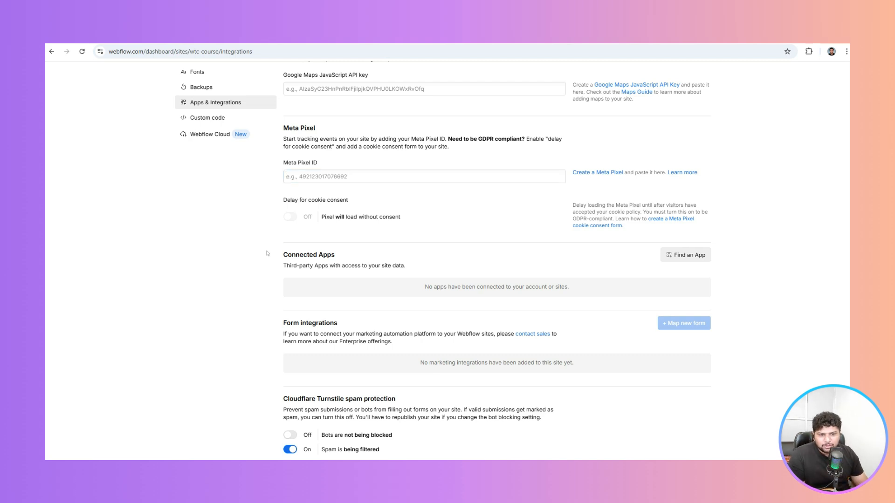
scroll(267, 253, down, 1)
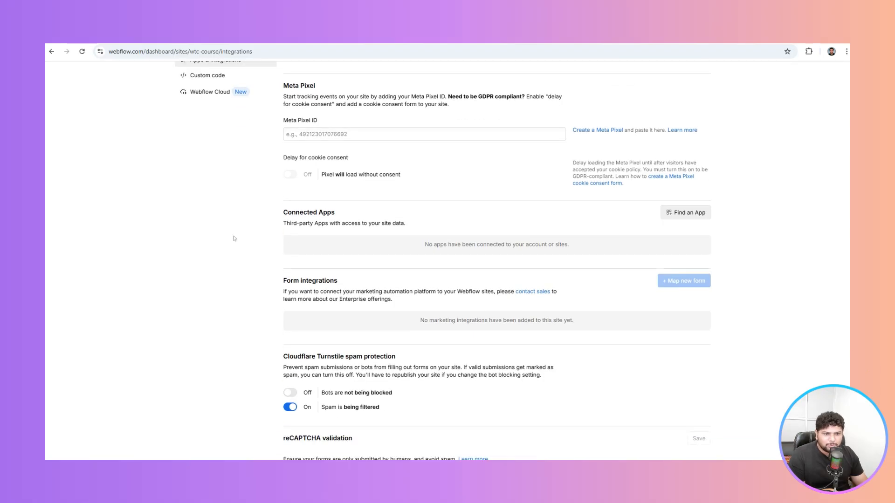
scroll(235, 238, down, 1)
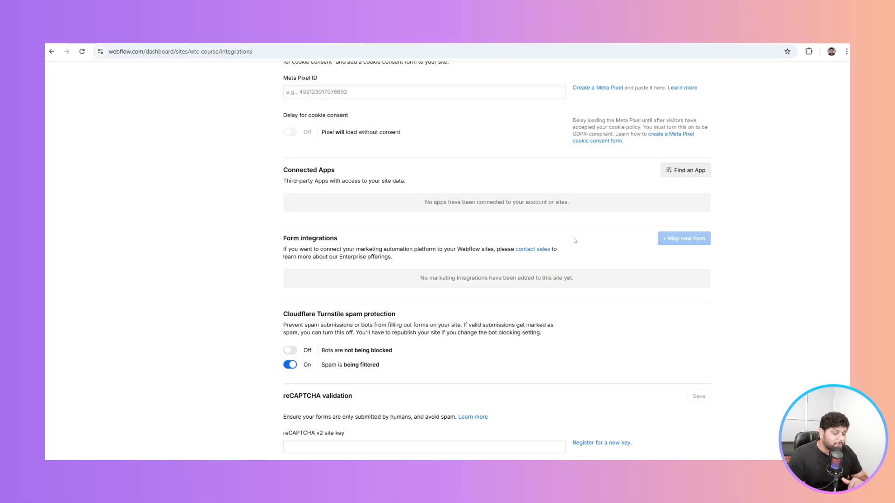
scroll(574, 239, up, 5)
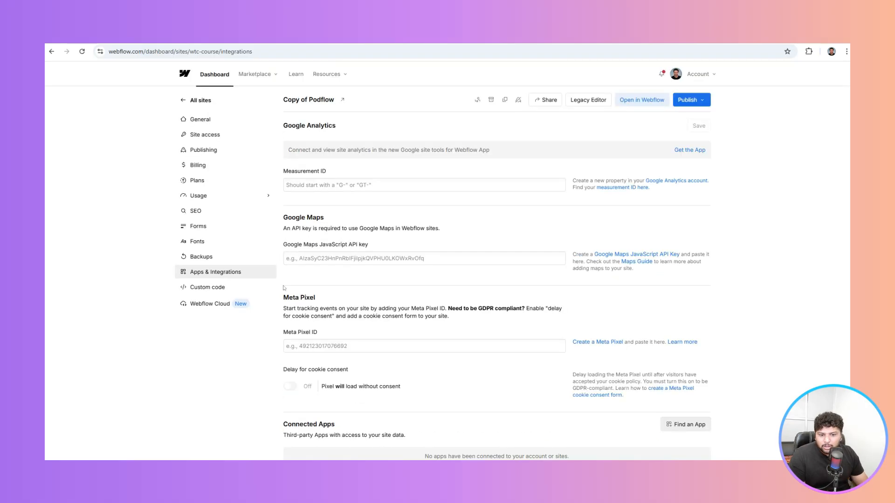
Examine the form integrations, spam protection, reCAPTCHA site and secret key fields, file access, API access and webhook options.
scroll(510, 265, down, 15)
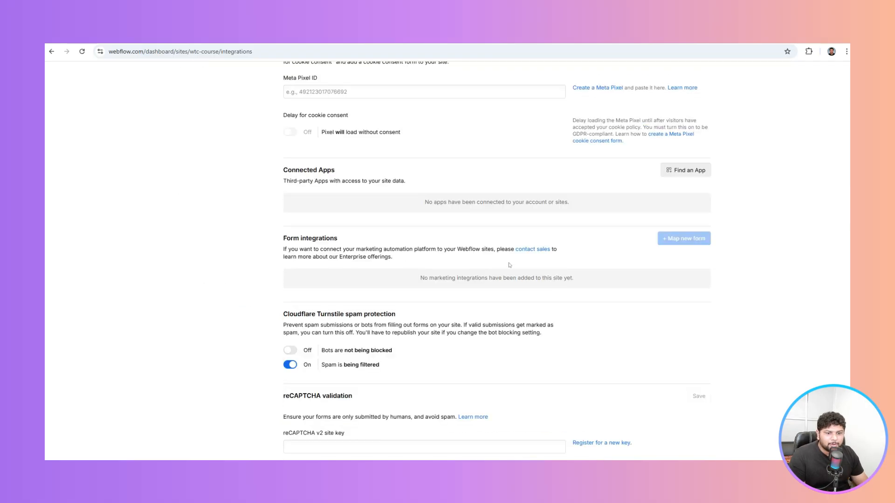
scroll(509, 265, down, 1)
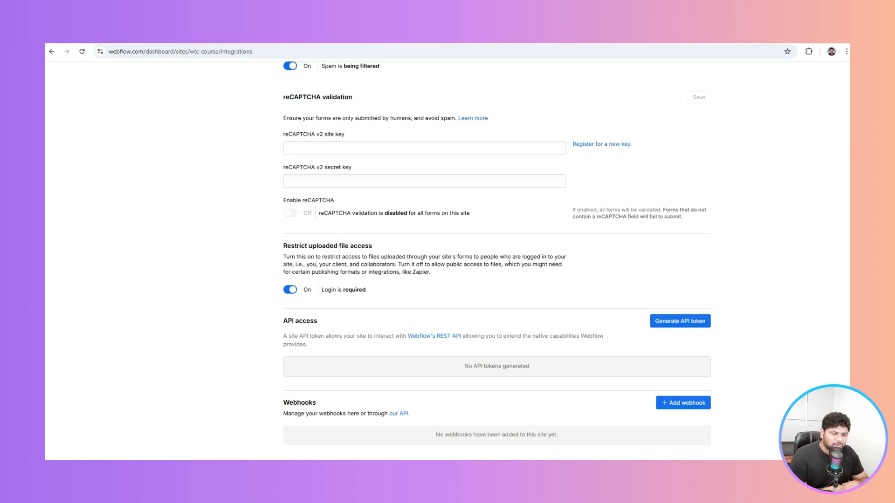
scroll(510, 264, up, 1)
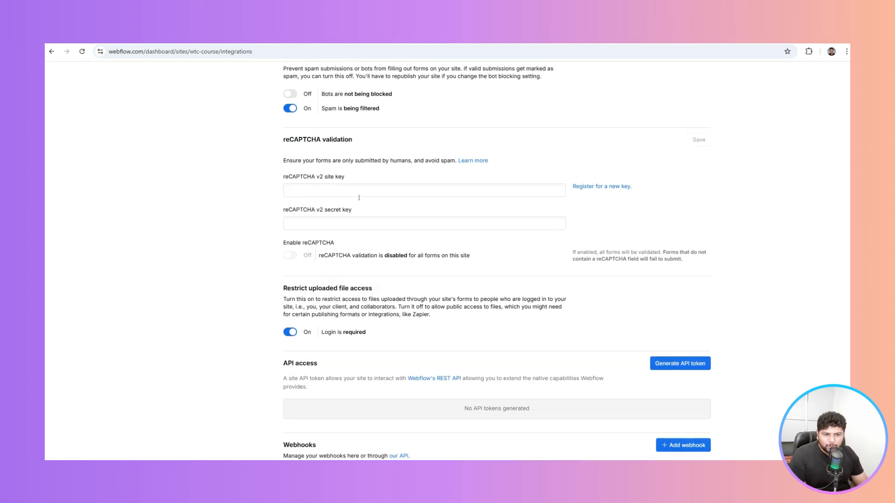
click(337, 227)
click(321, 190)
click(219, 207)
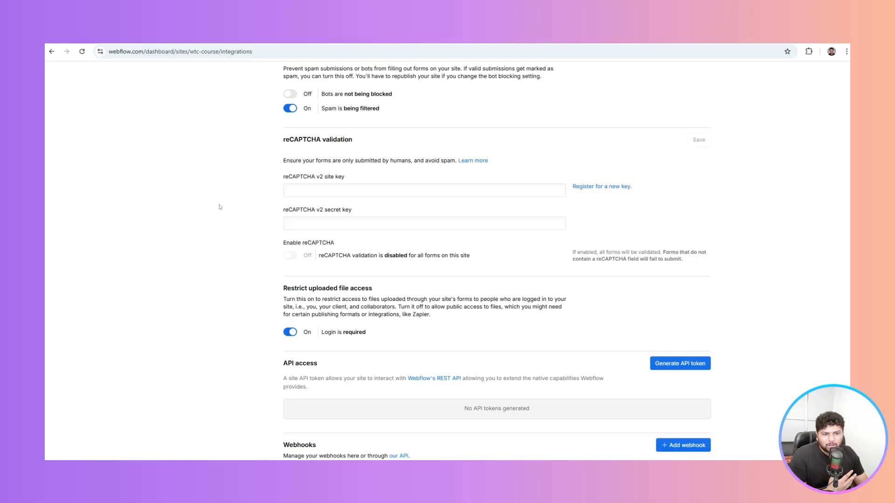
click(290, 189)
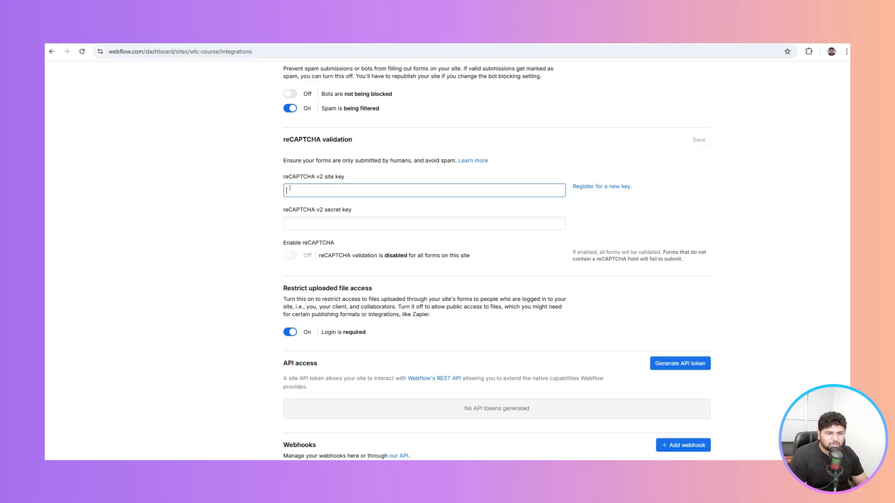
click(316, 224)
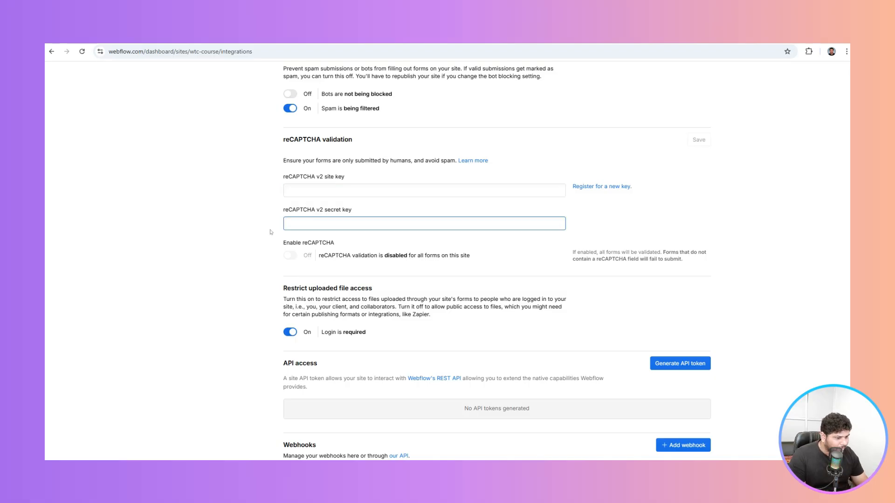
scroll(270, 231, down, 1)
scroll(271, 232, up, 15)
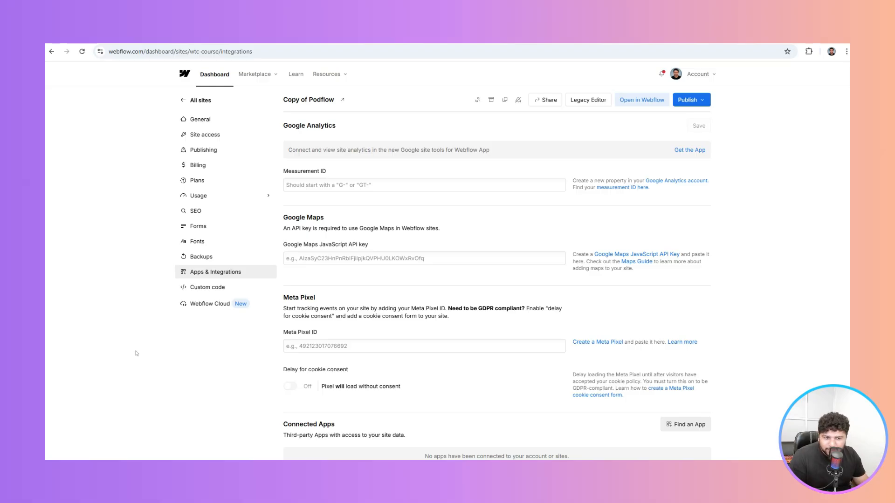
Open the site's General settings and examine the name, folder, favicon, webclip, localization, password and showcase options.
click(199, 120)
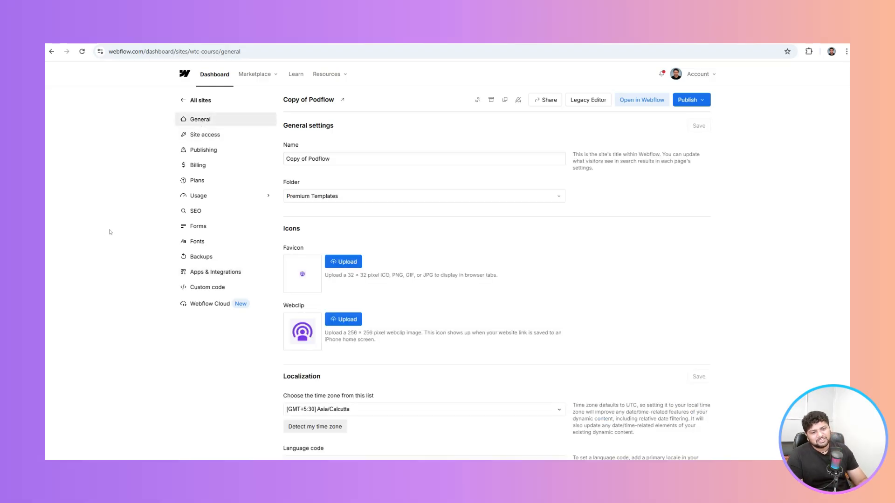
scroll(135, 226, down, 5)
scroll(161, 223, up, 3)
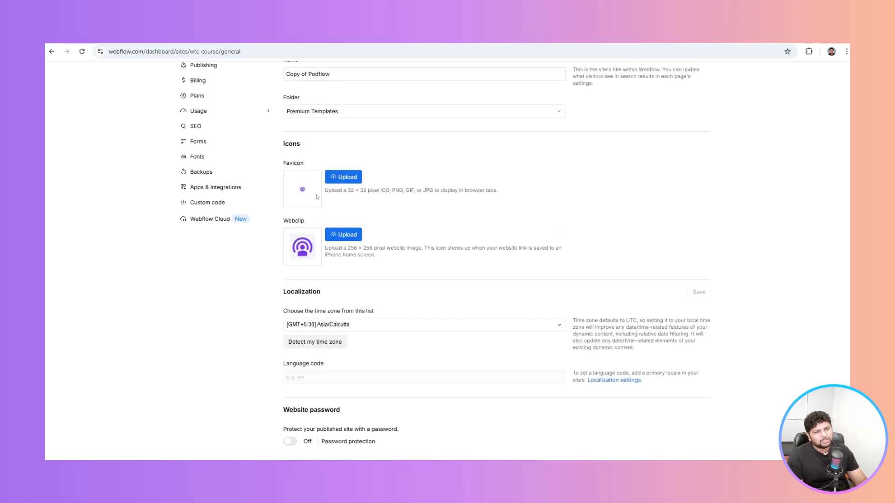
scroll(310, 198, up, 2)
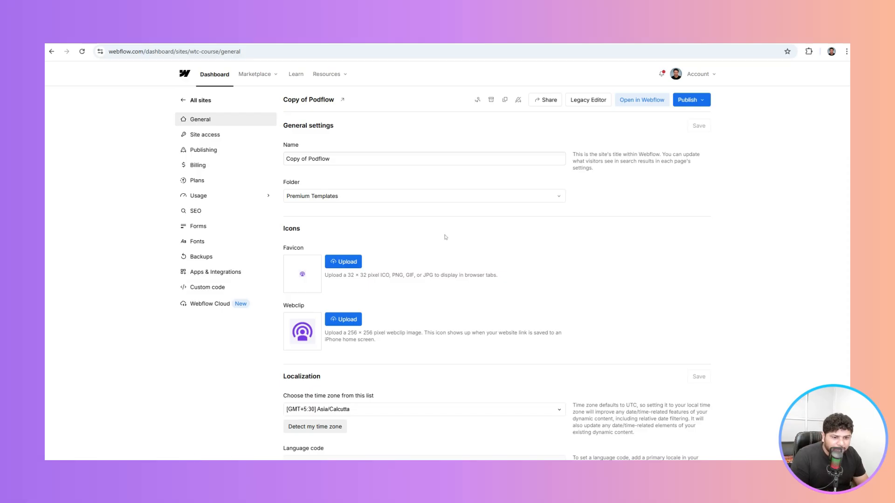
scroll(445, 237, down, 3)
scroll(445, 237, down, 4)
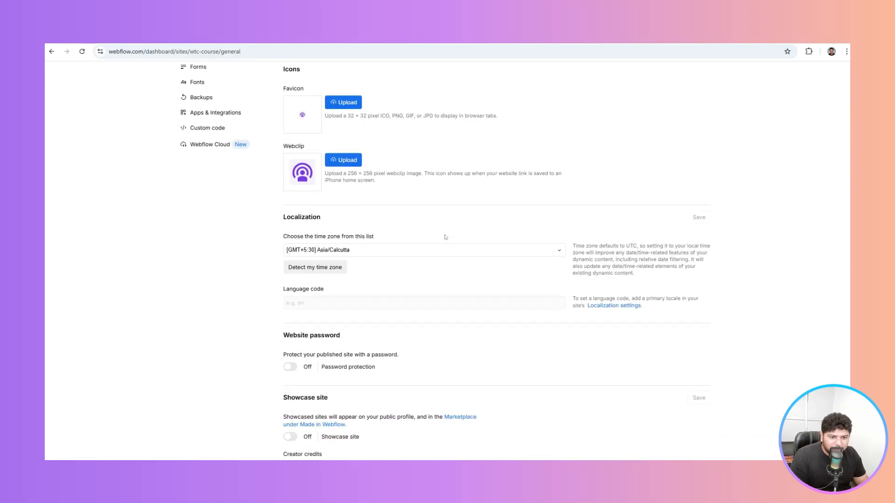